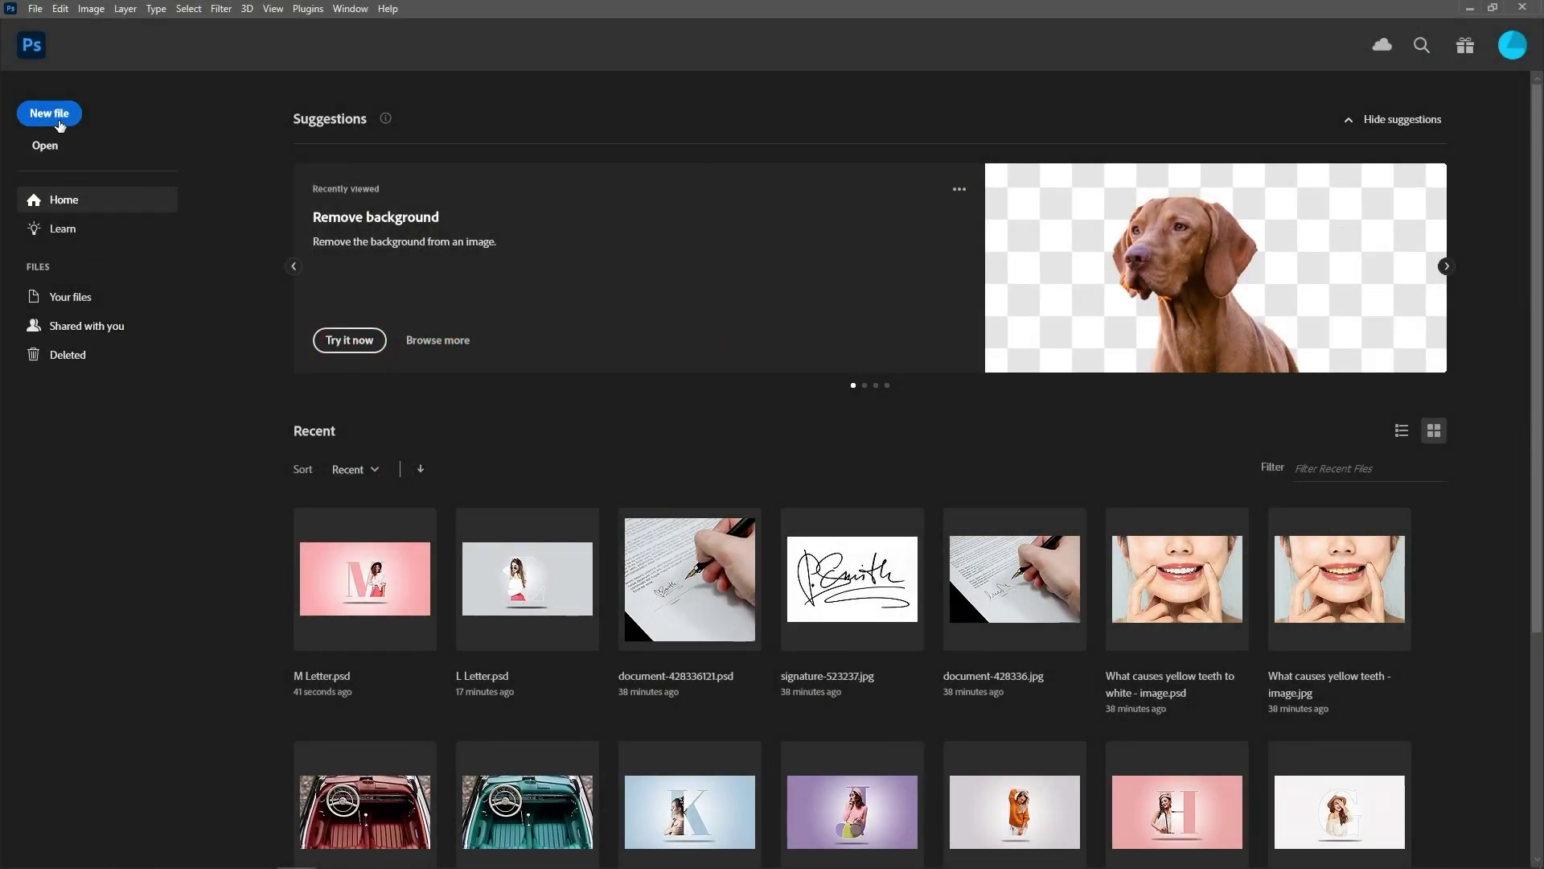
# Create a new 1920×1080 document at 150 pixels per inch and fit it on screen.
pyautogui.click(56, 114)
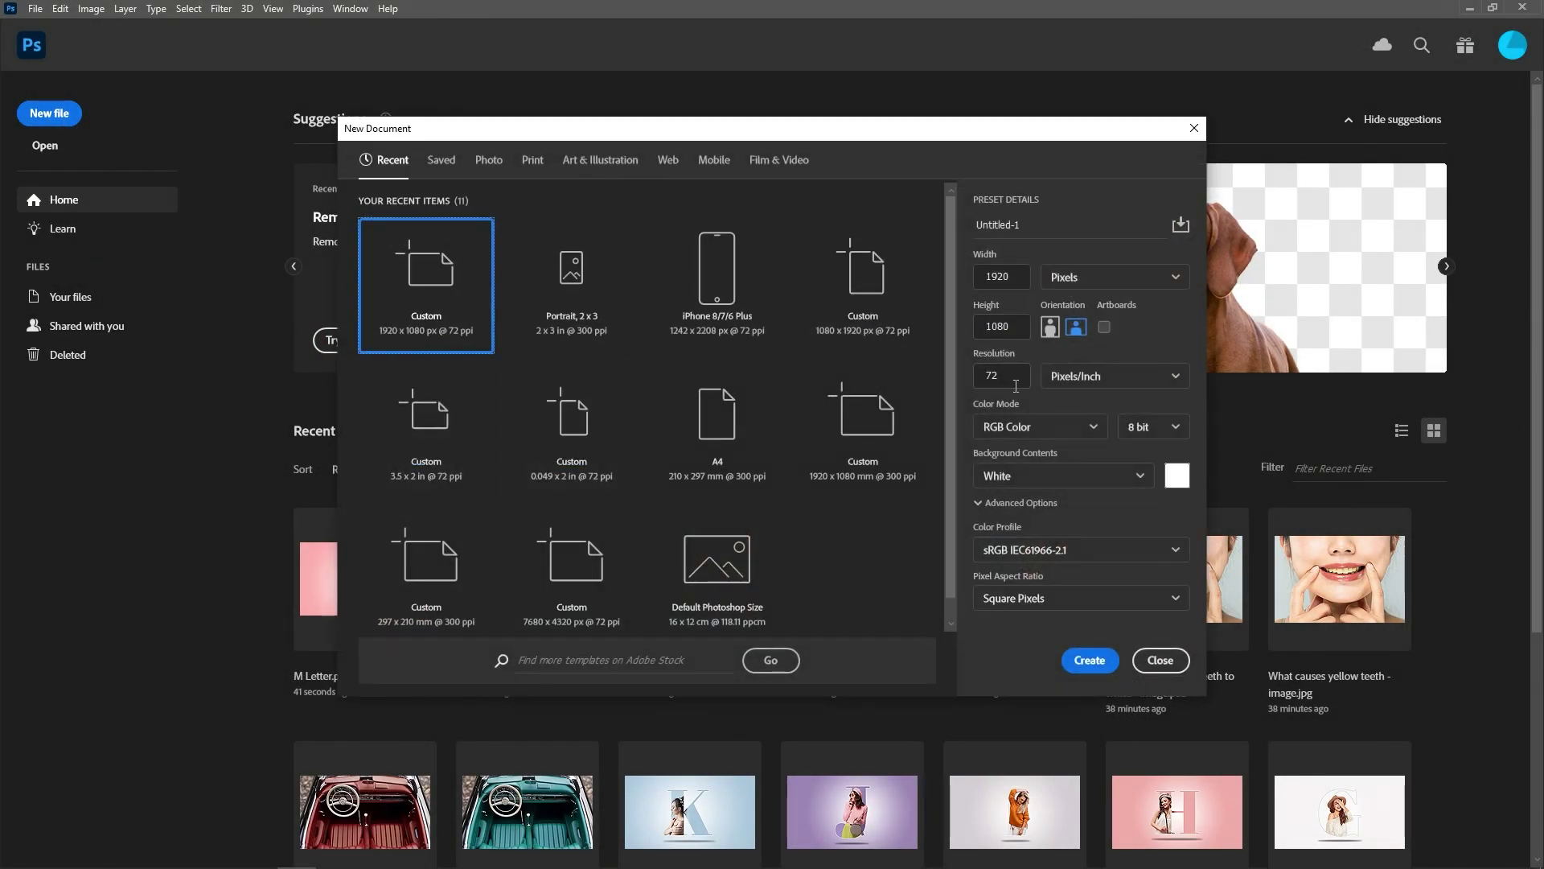
pyautogui.moveTo(1016, 386); pyautogui.dragTo(959, 371)
pyautogui.write('150')
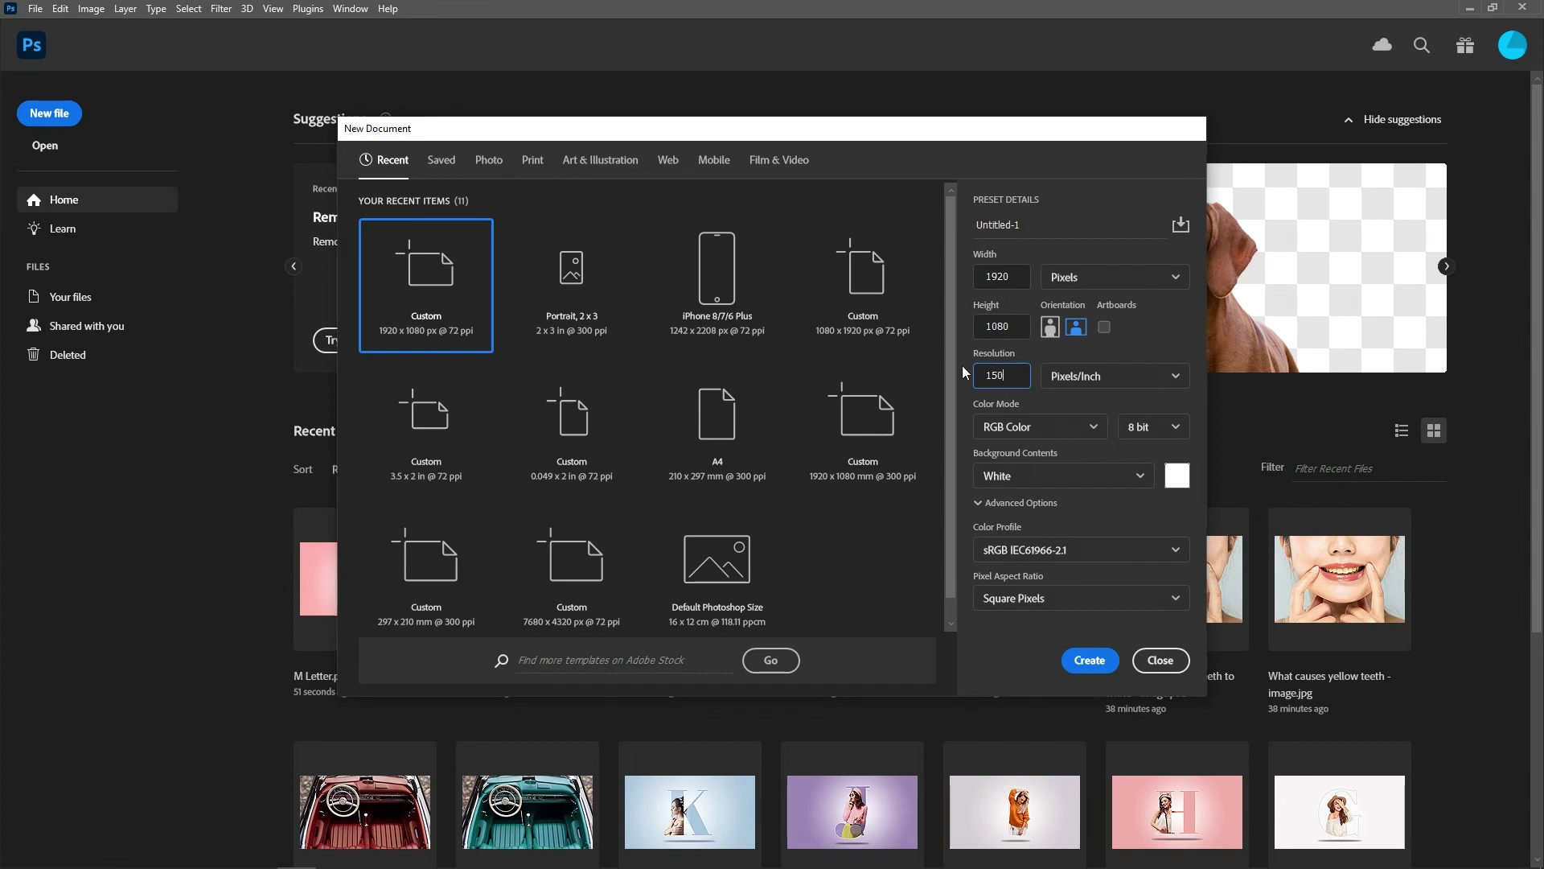
pyautogui.press('Return')
pyautogui.hotkey('ctrl', '0')
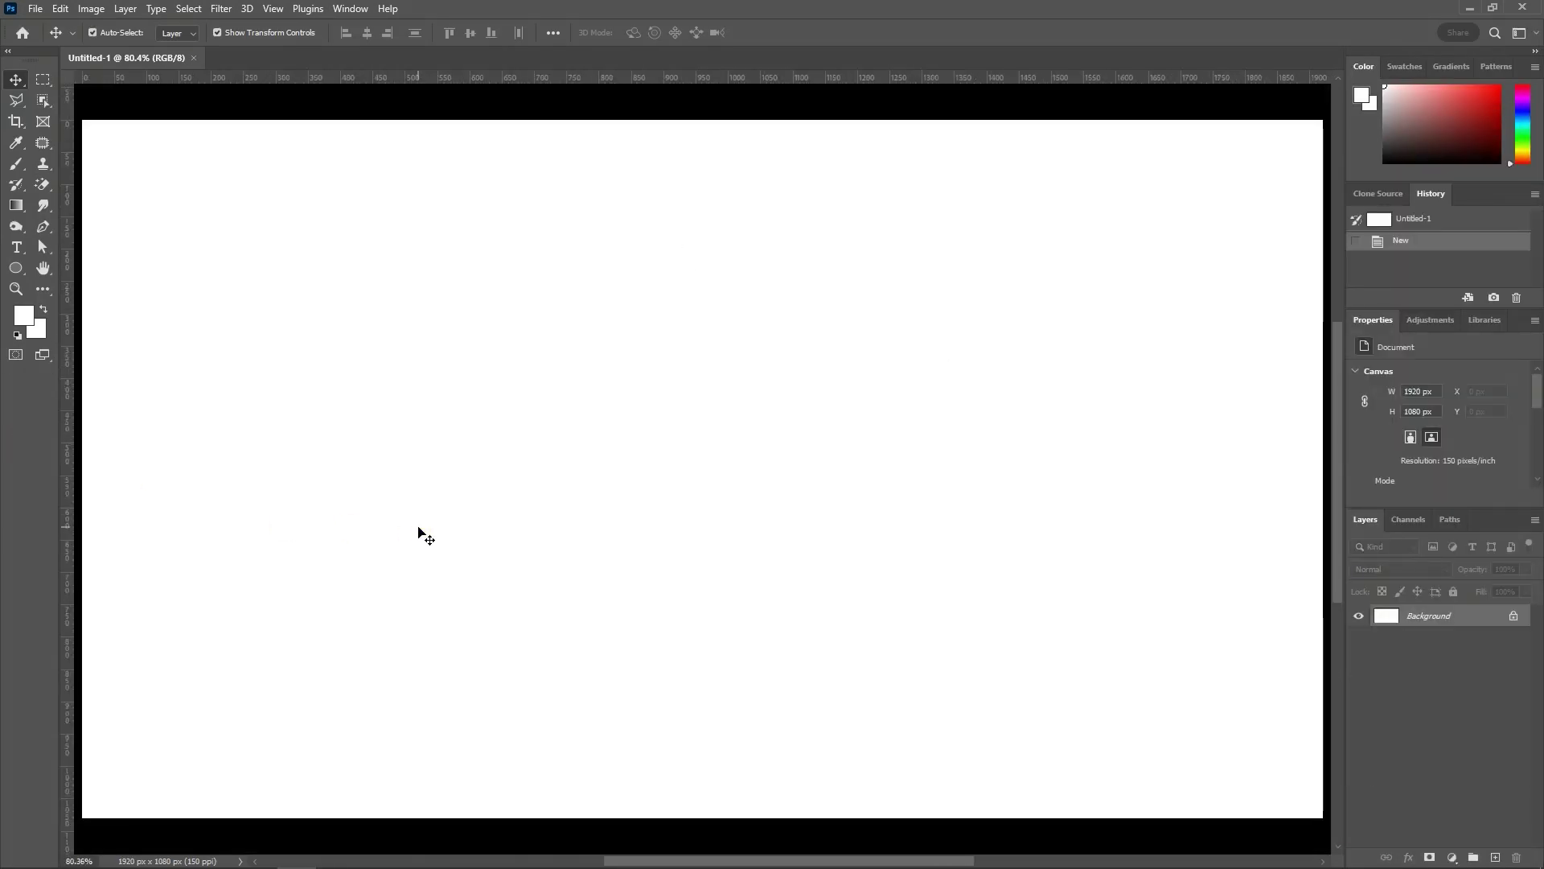
# From File Explorer, drag the red-hat woman photo onto the Photoshop canvas.
pyautogui.hotkey('alt', 'Tab')
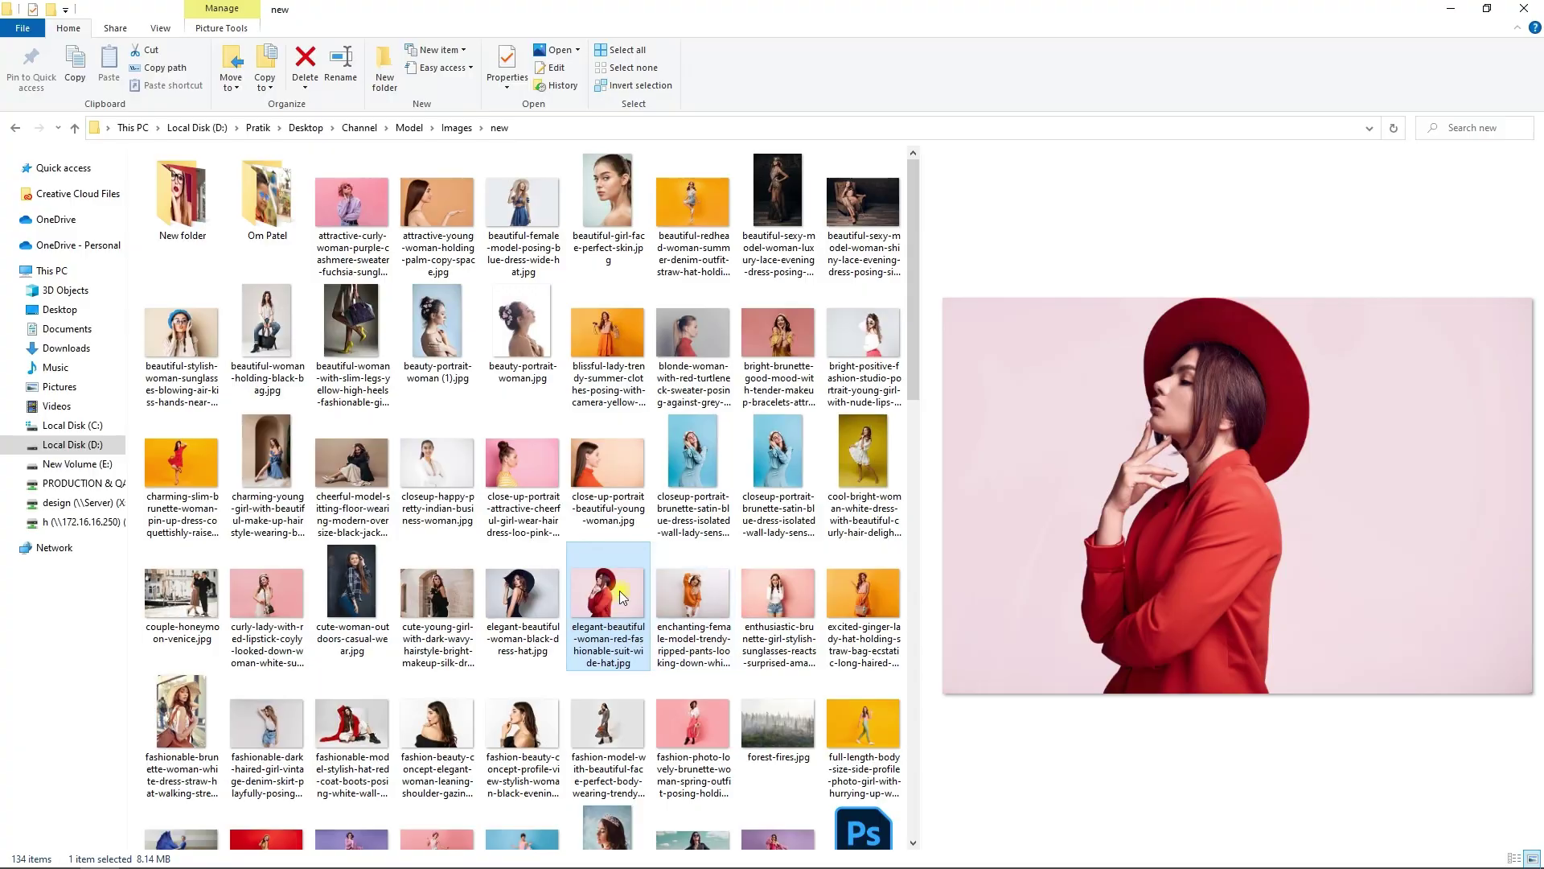
pyautogui.moveTo(619, 590); pyautogui.dragTo(686, 487)
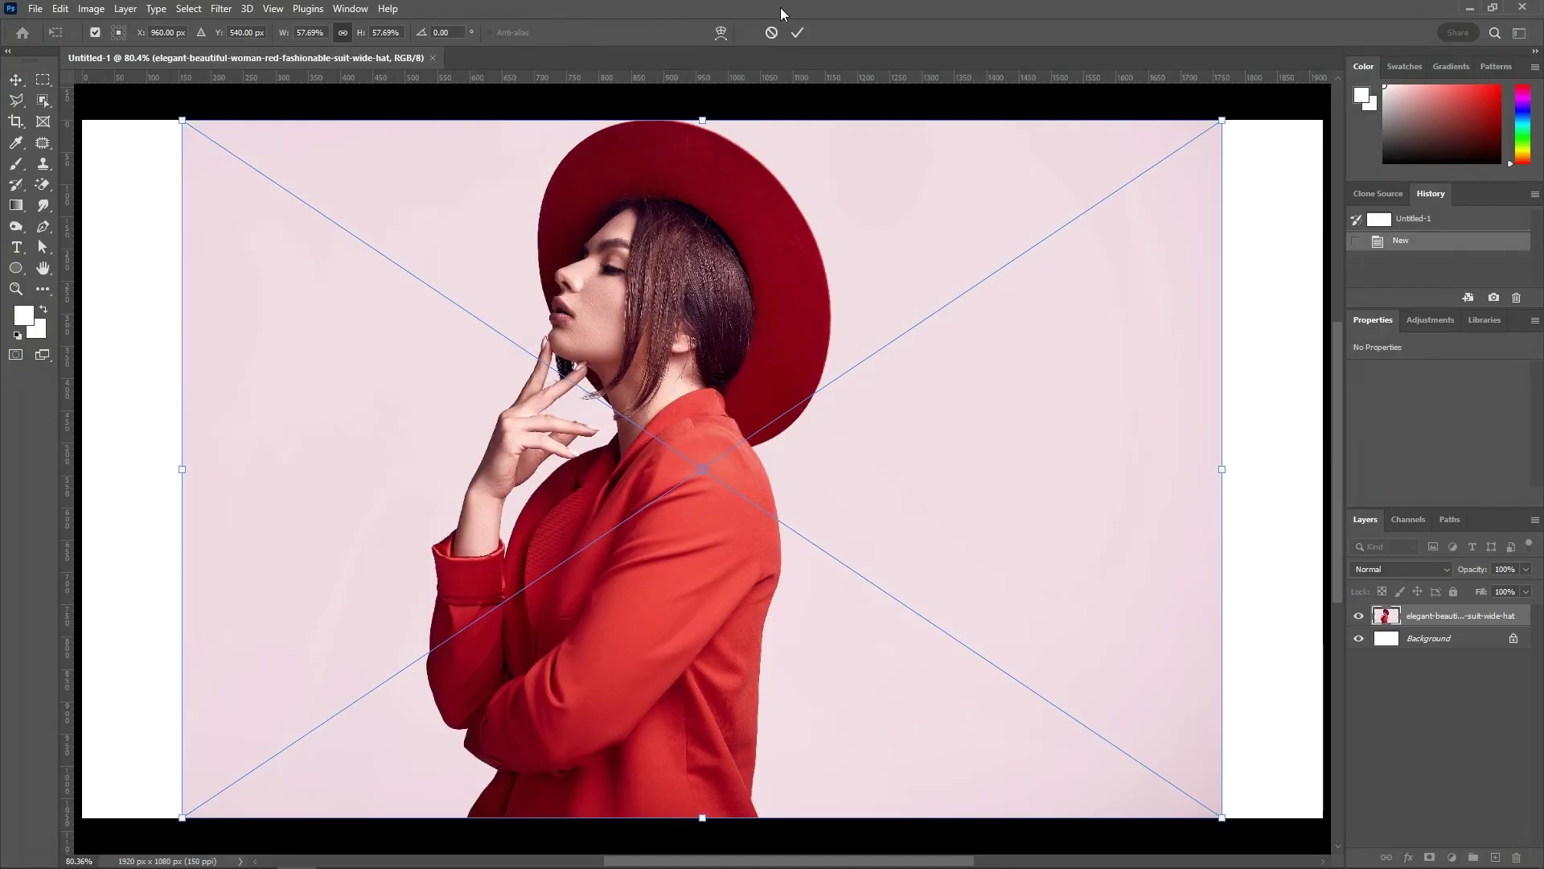
# Flip the placed red-hat photo horizontally, commit it, and start a text layer left of her.
pyautogui.rightClick(772, 291)
pyautogui.click(805, 583)
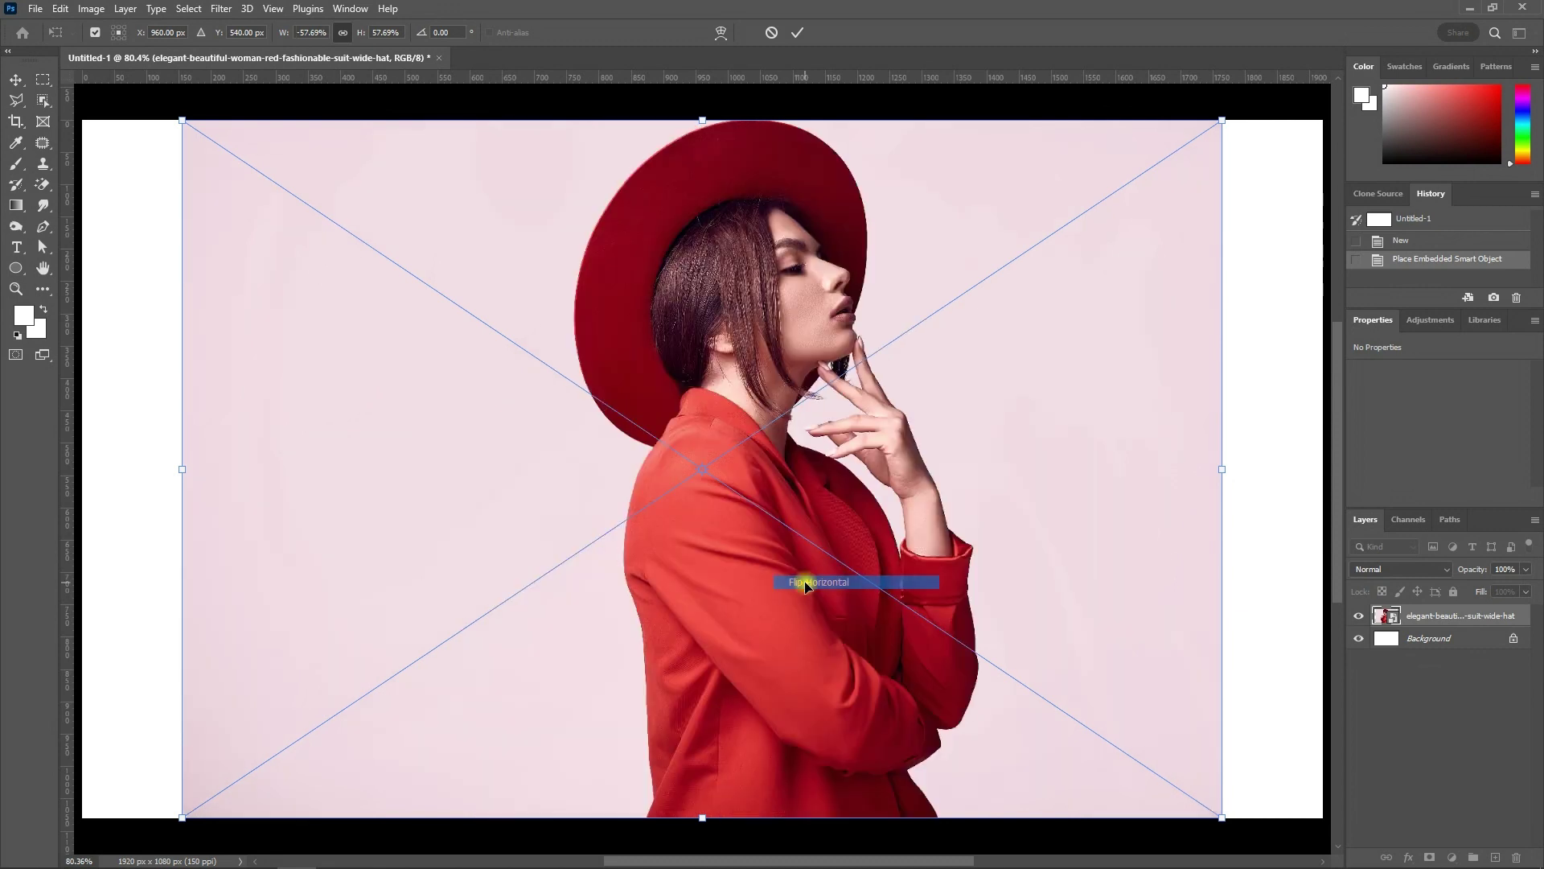
pyautogui.click(798, 33)
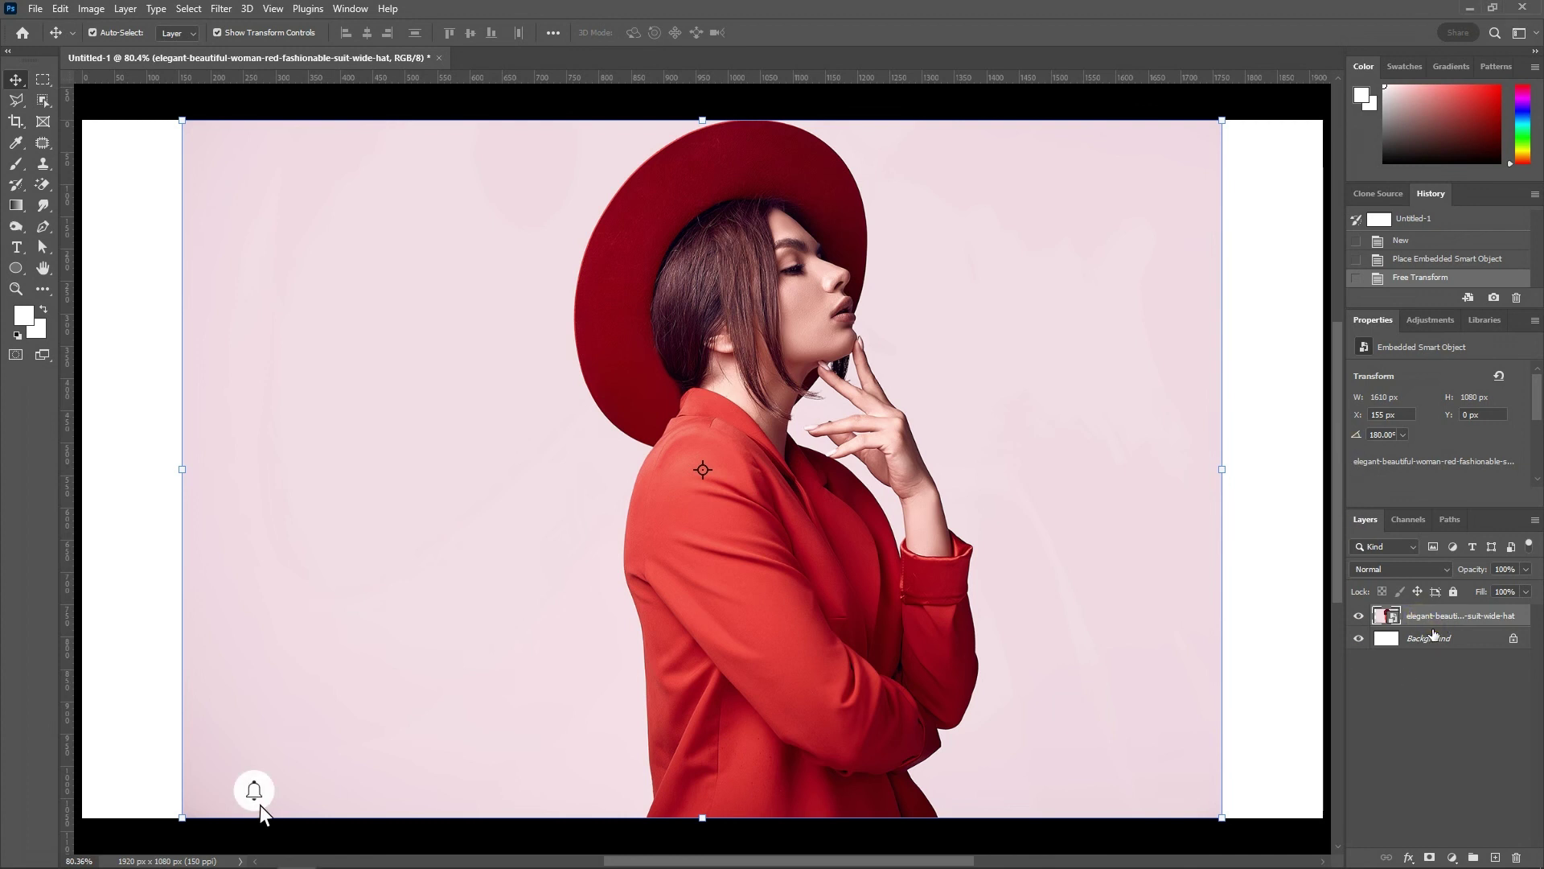
pyautogui.click(16, 248)
pyautogui.click(586, 492)
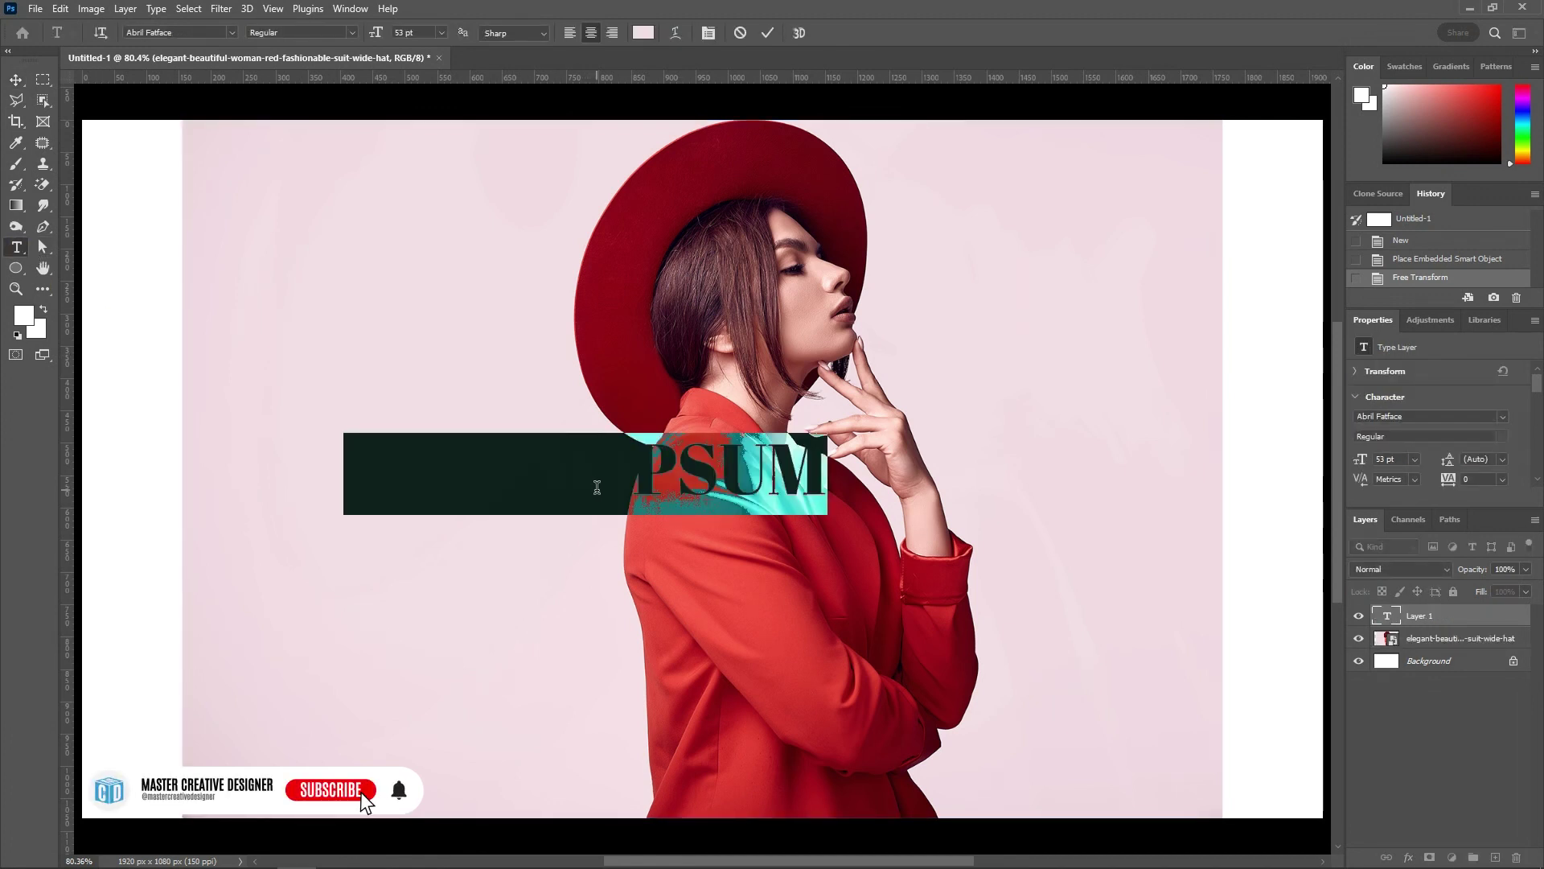
# Replace the placeholder text with a single letter N.
pyautogui.press('BackSpace')
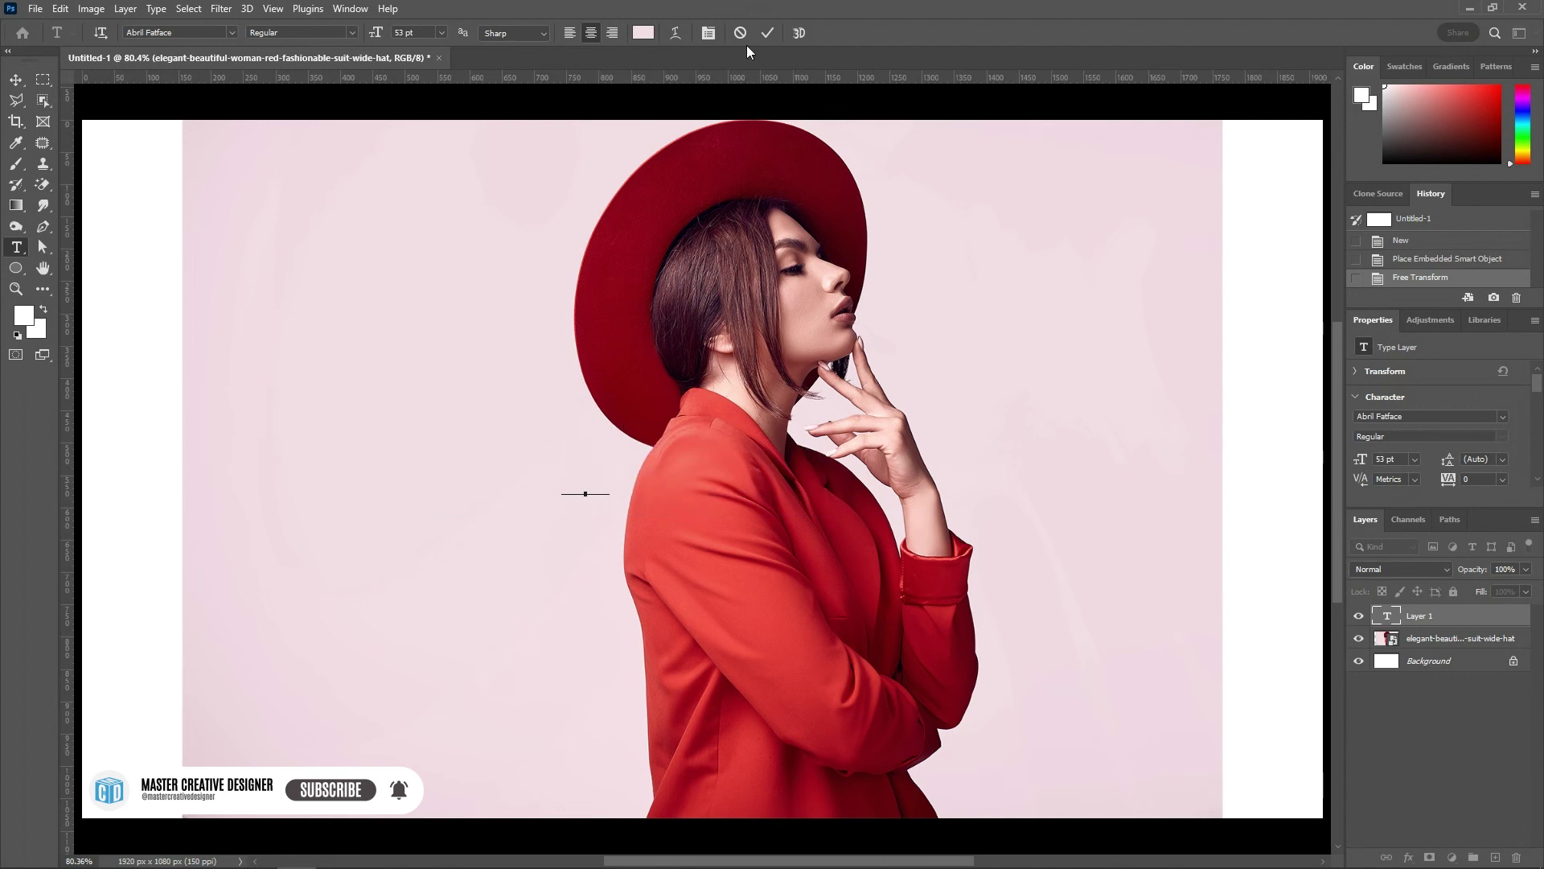
pyautogui.write('N')
pyautogui.click(767, 33)
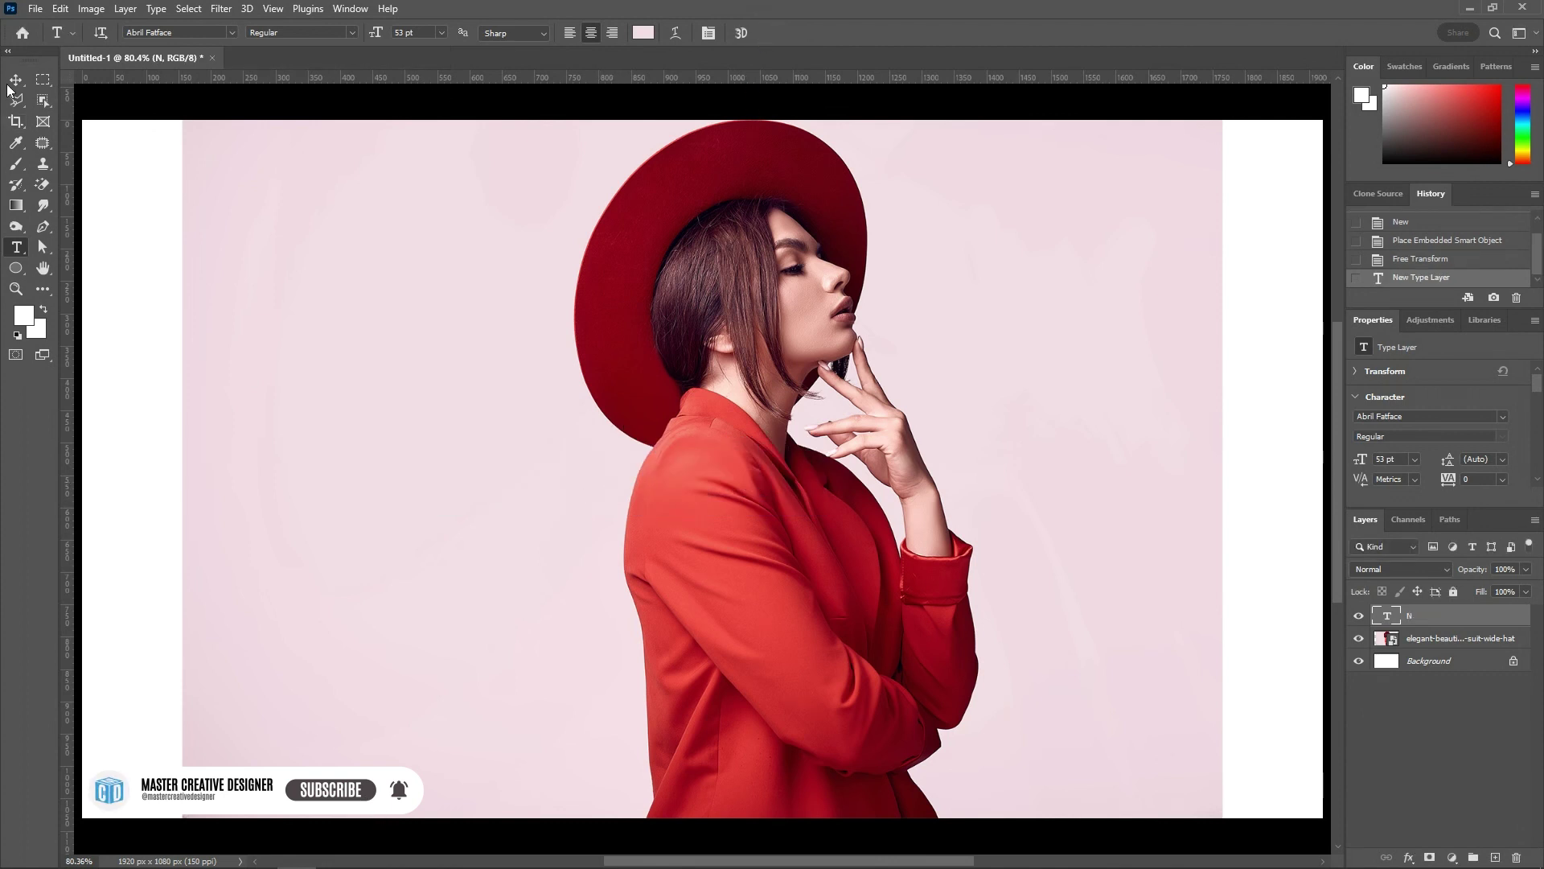
# Centre the N horizontally and vertically on the canvas.
pyautogui.click(15, 80)
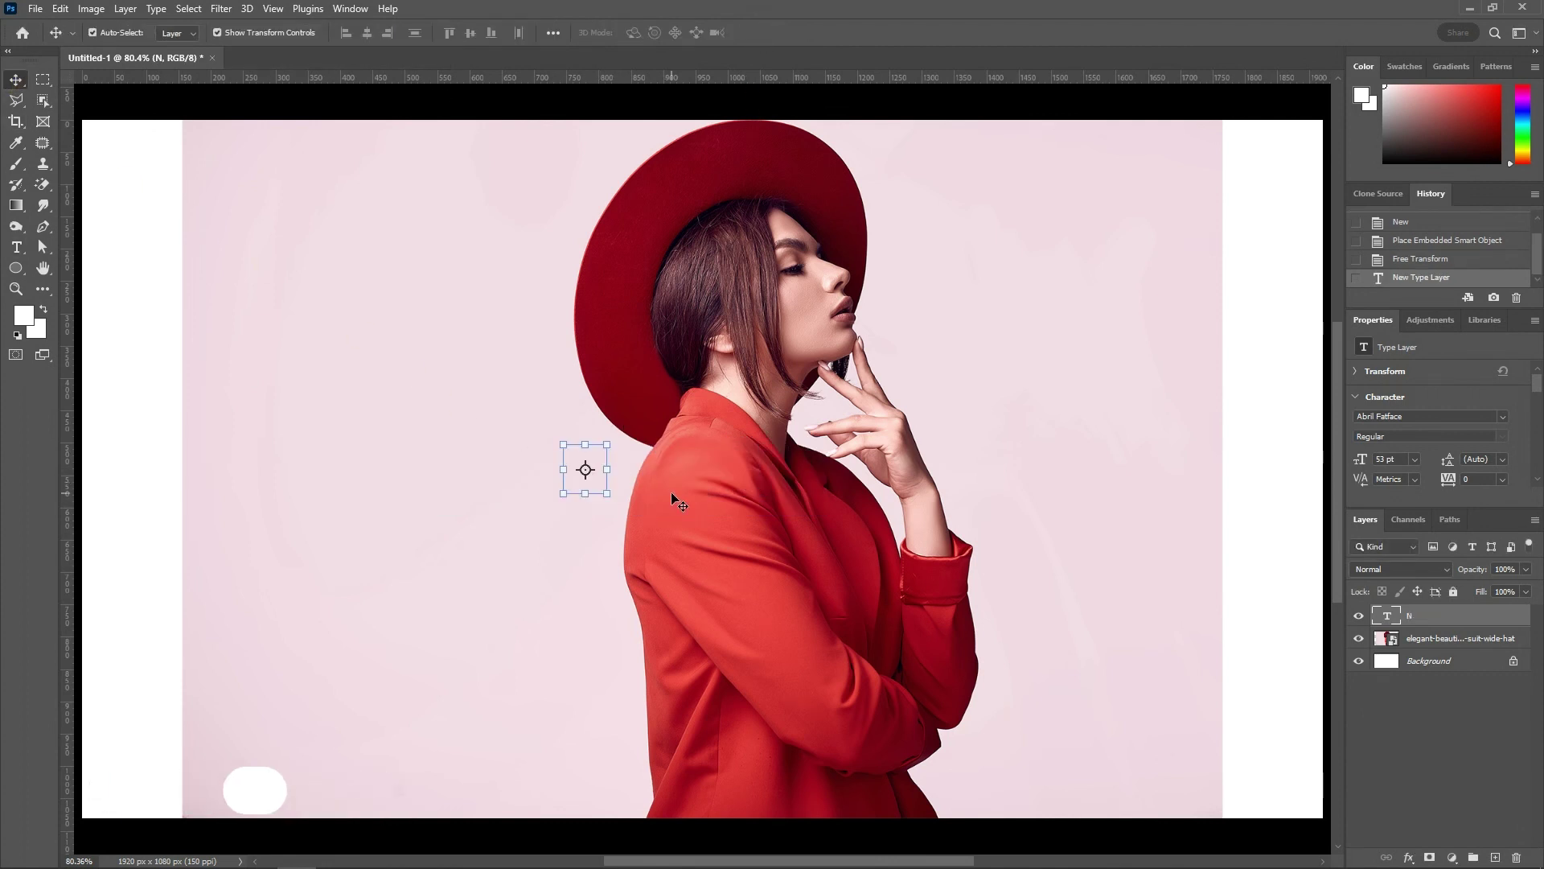
pyautogui.hotkey('ctrl', 'a')
pyautogui.click(367, 32)
pyautogui.click(469, 33)
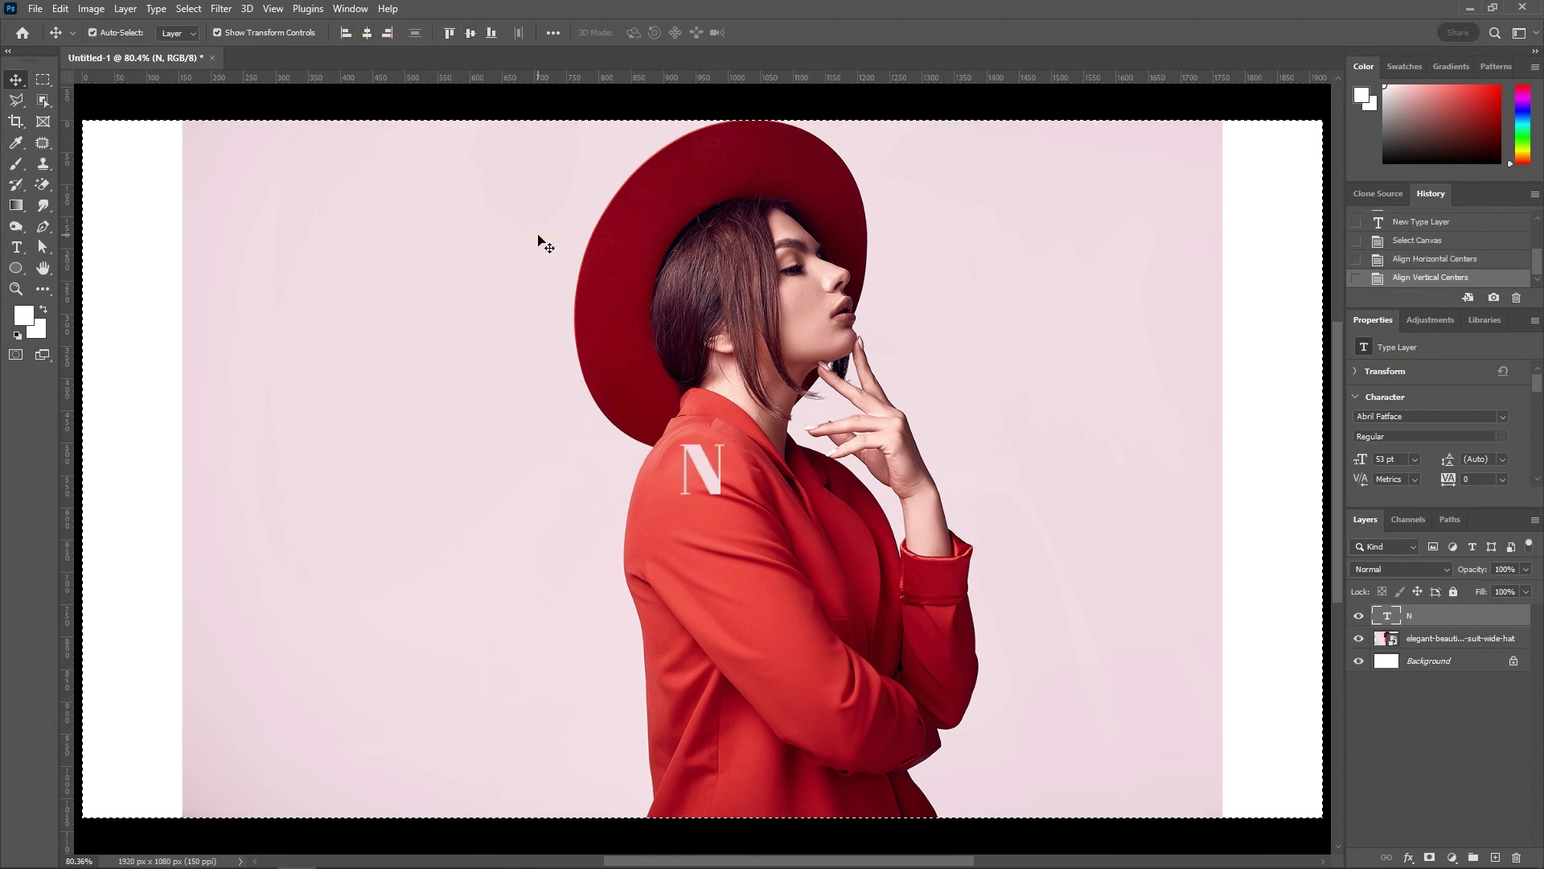
# Scale the N up so it spans across the woman.
pyautogui.hotkey('ctrl', 'd')
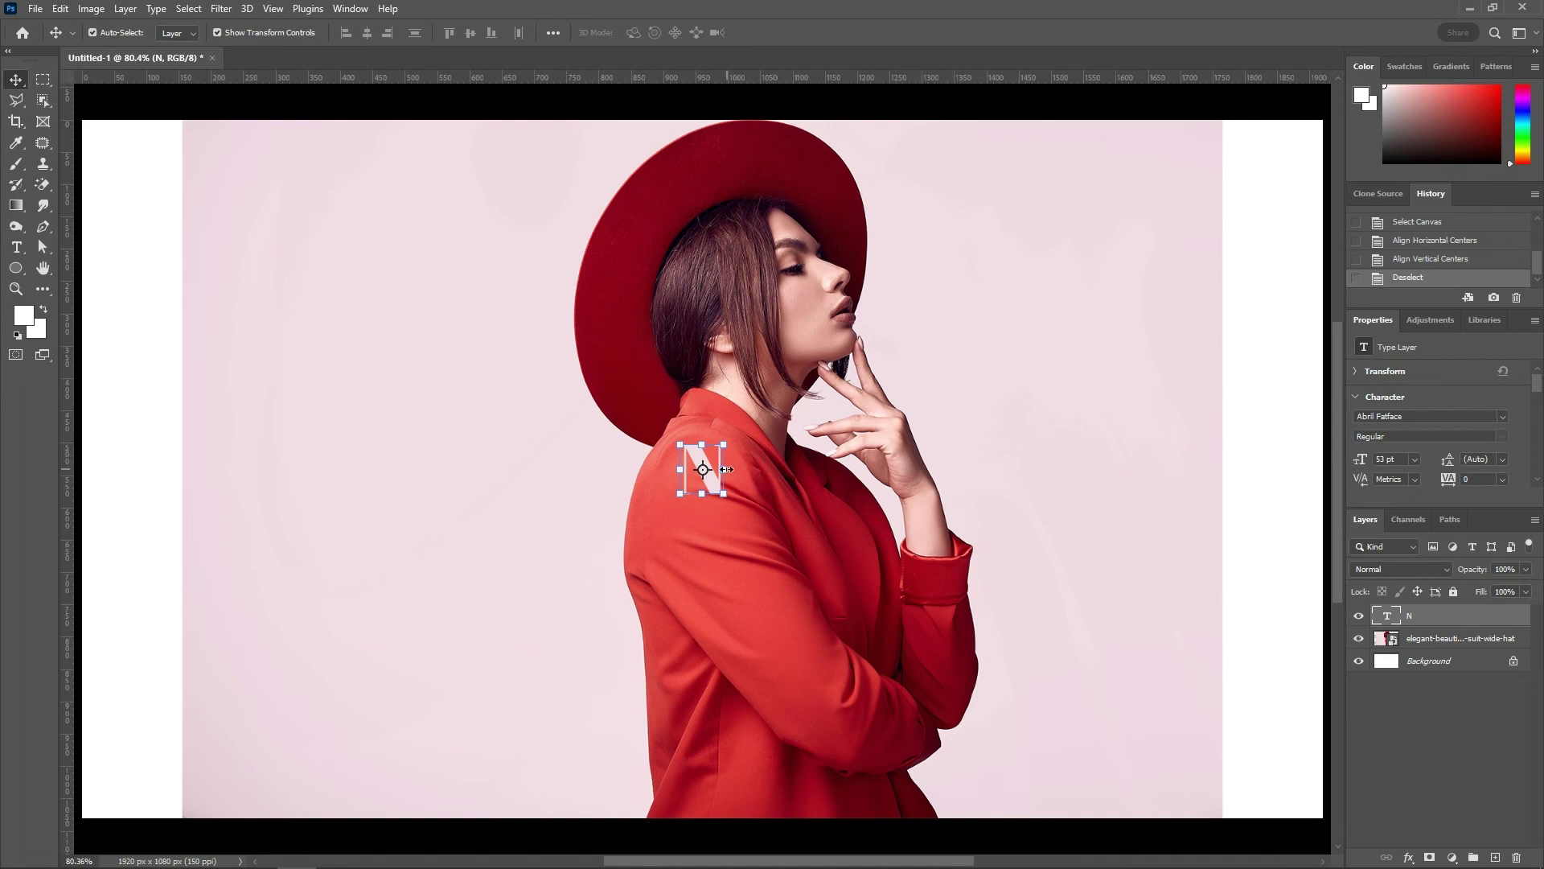
pyautogui.moveTo(726, 469); pyautogui.dragTo(887, 467)
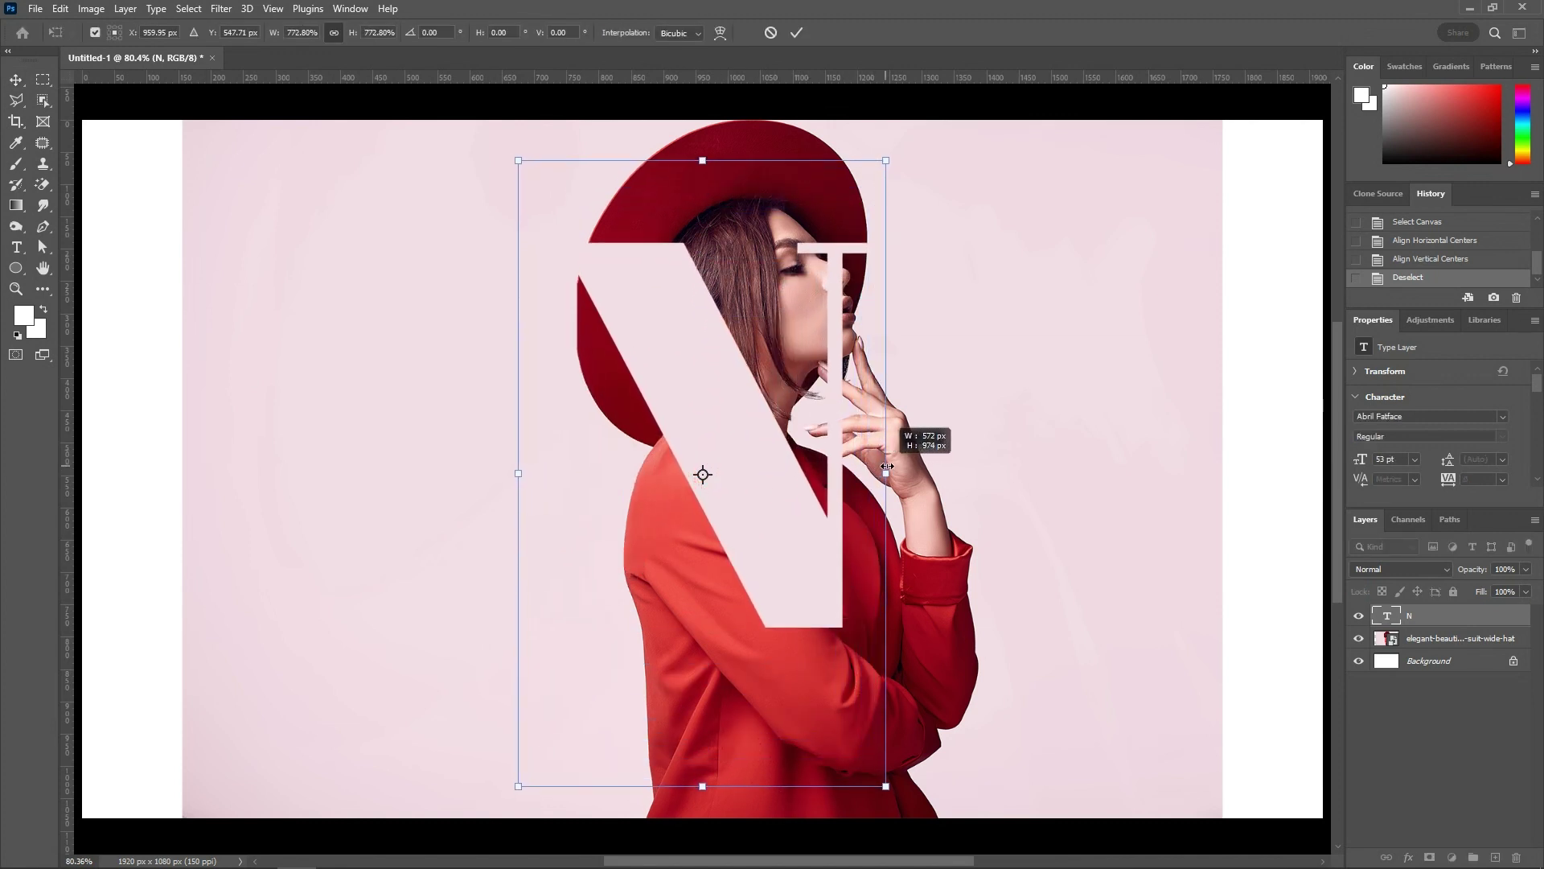
pyautogui.moveTo(886, 467); pyautogui.dragTo(883, 472)
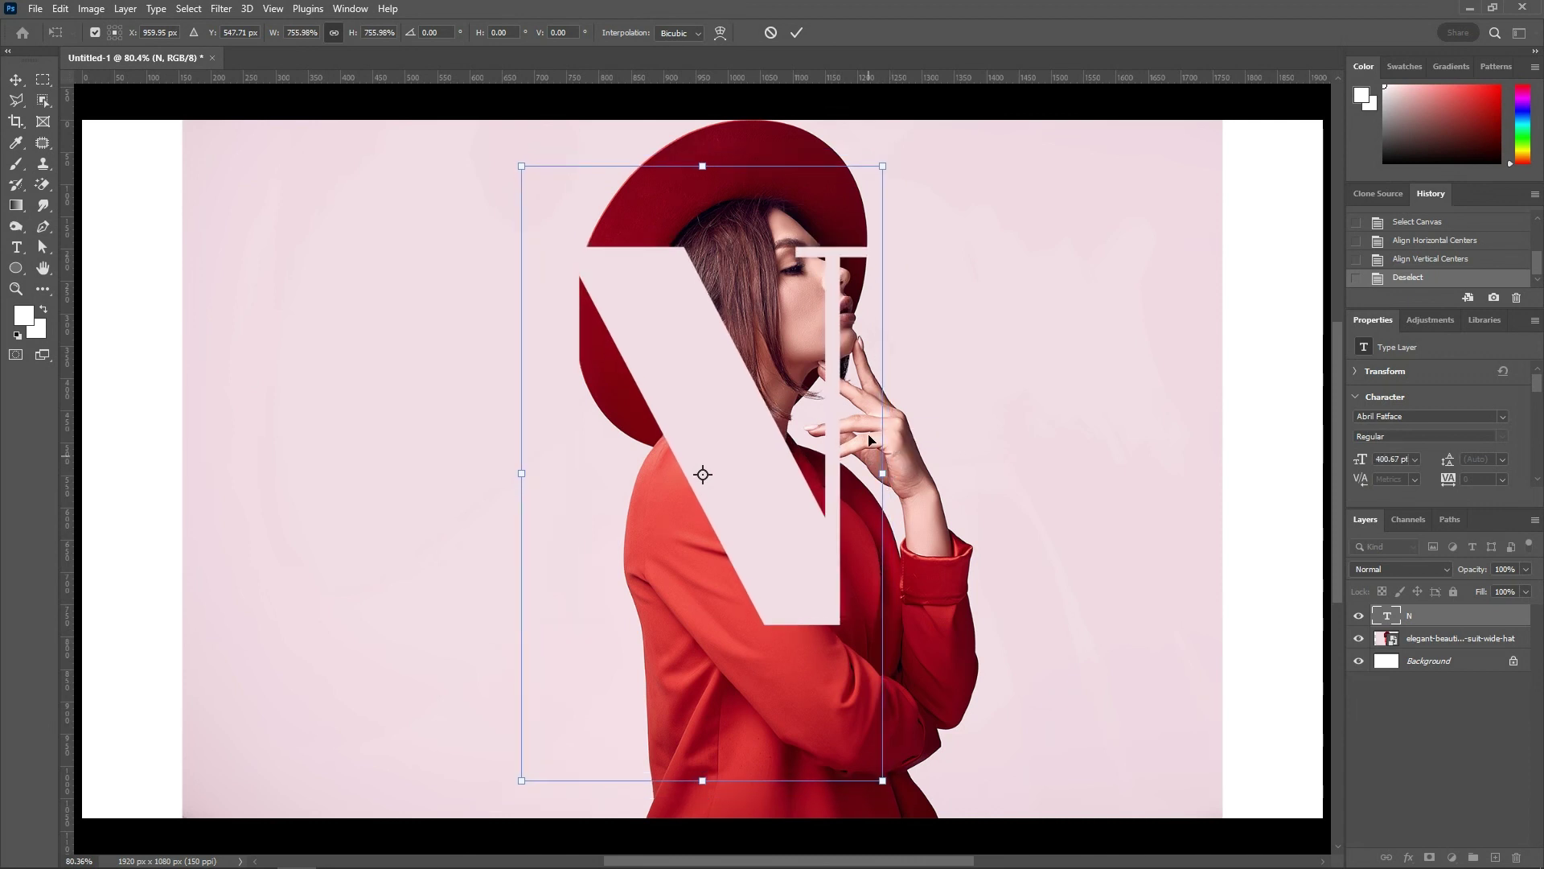
pyautogui.click(796, 32)
pyautogui.click(1024, 217)
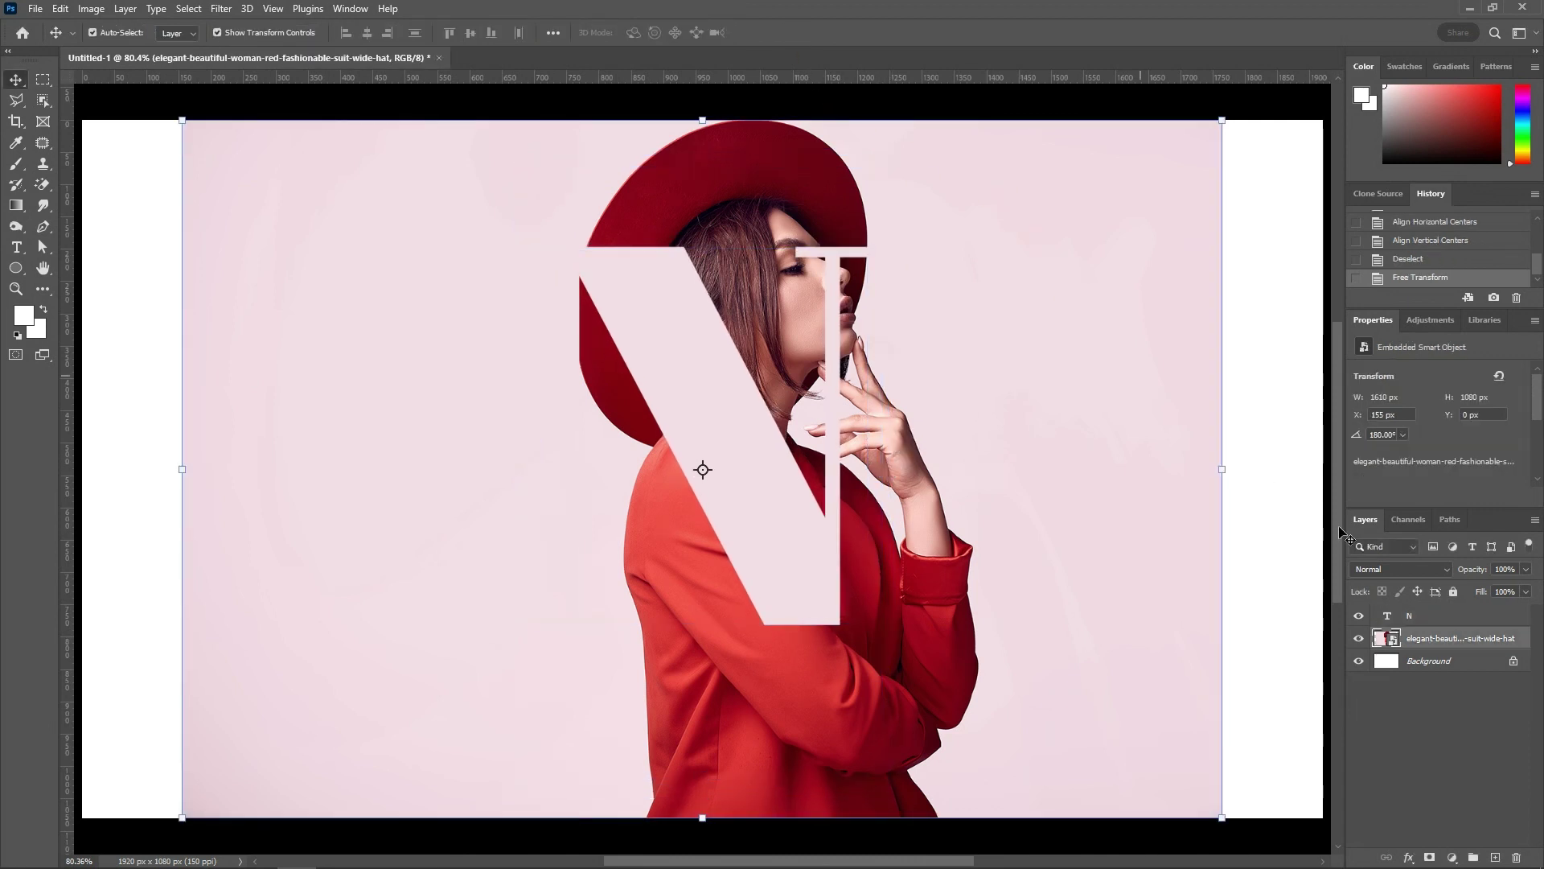
# Duplicate the photo layer and shrink both photo layers to about 54%, nudged slightly left.
pyautogui.moveTo(1454, 643); pyautogui.dragTo(1498, 854)
pyautogui.keyDown('shift'); pyautogui.click(1462, 661); pyautogui.keyUp('shift')
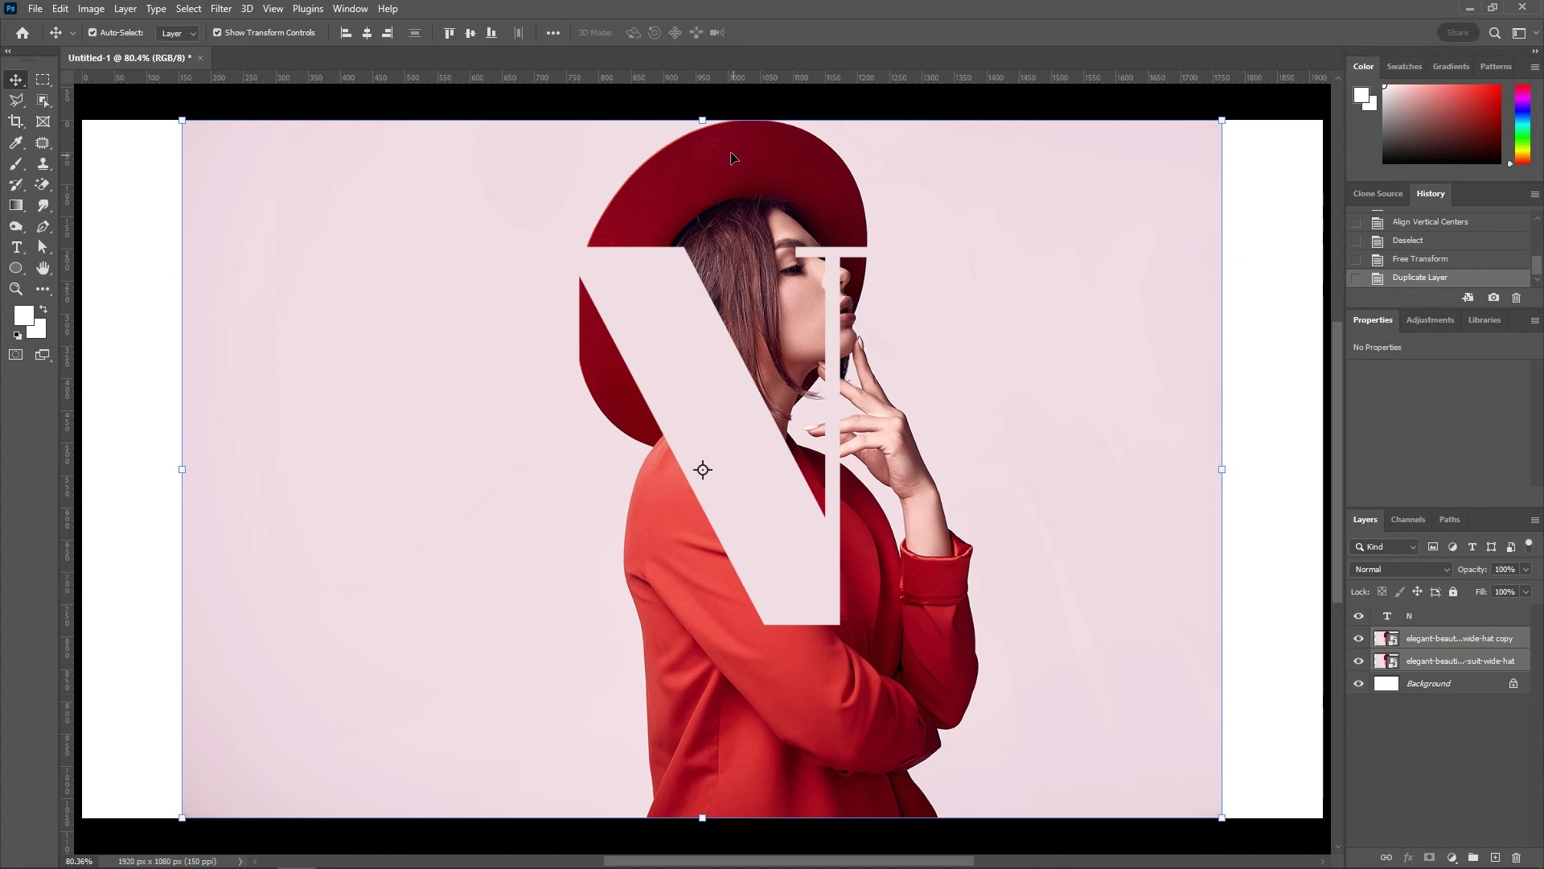
pyautogui.moveTo(703, 121); pyautogui.dragTo(693, 242)
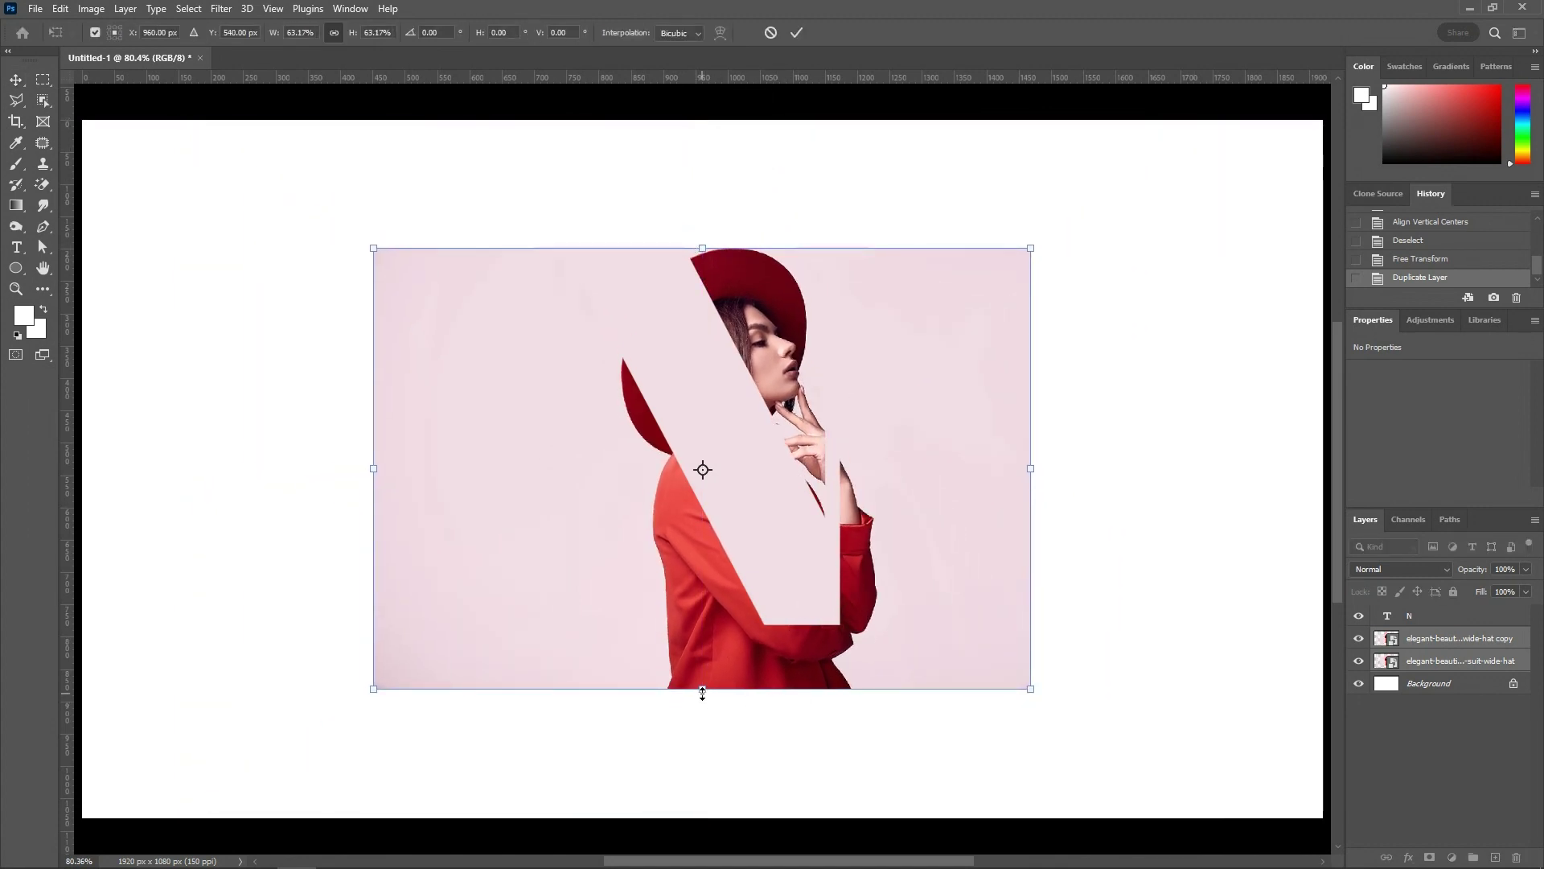
pyautogui.moveTo(702, 692); pyautogui.dragTo(713, 634)
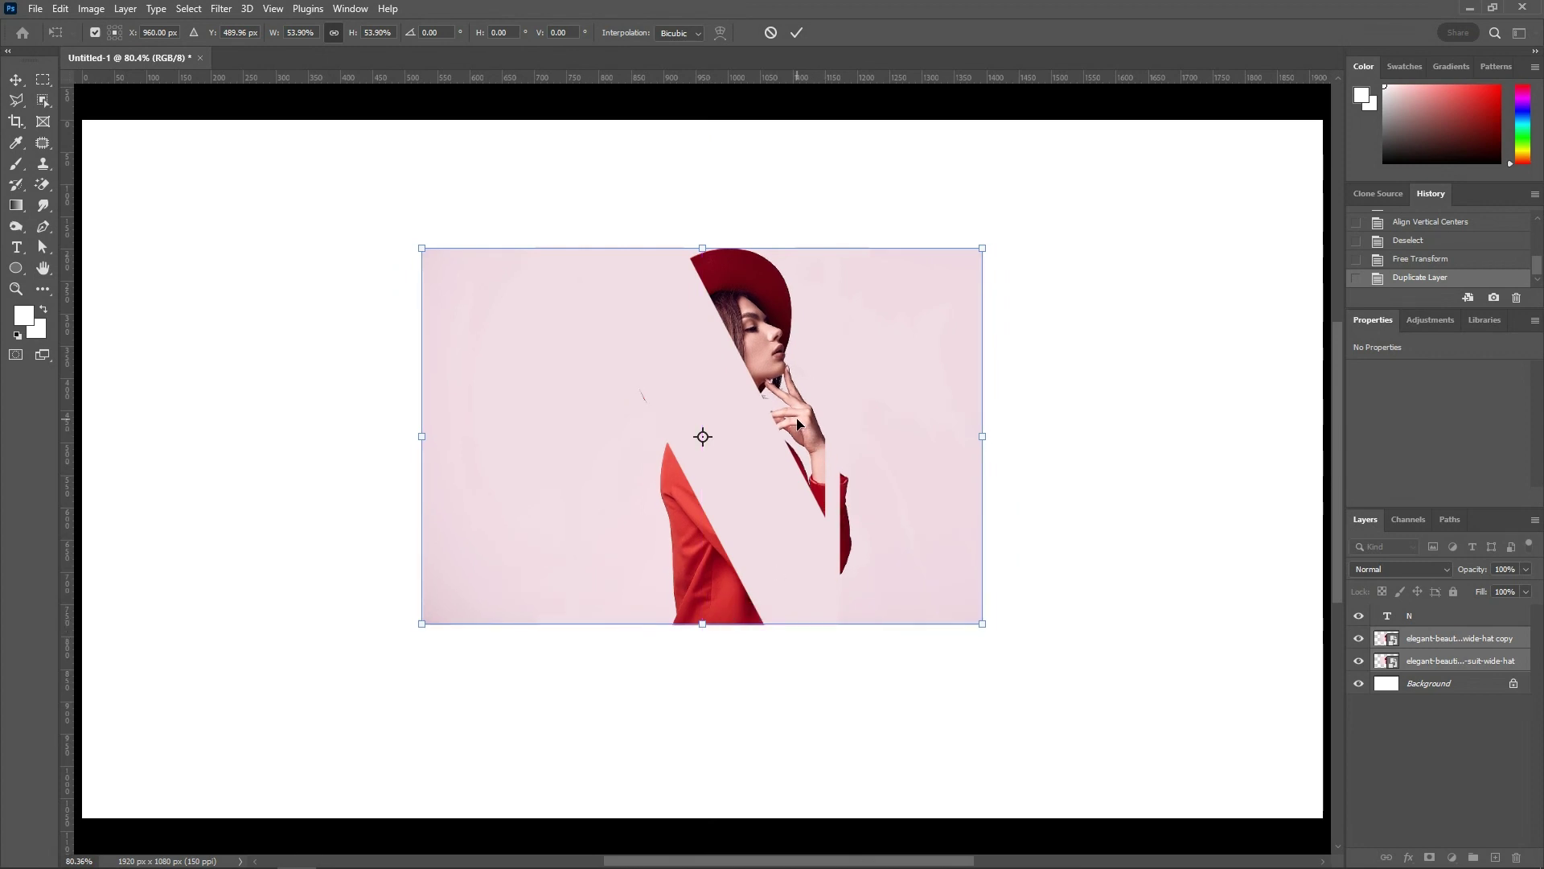
pyautogui.moveTo(792, 421); pyautogui.dragTo(785, 423)
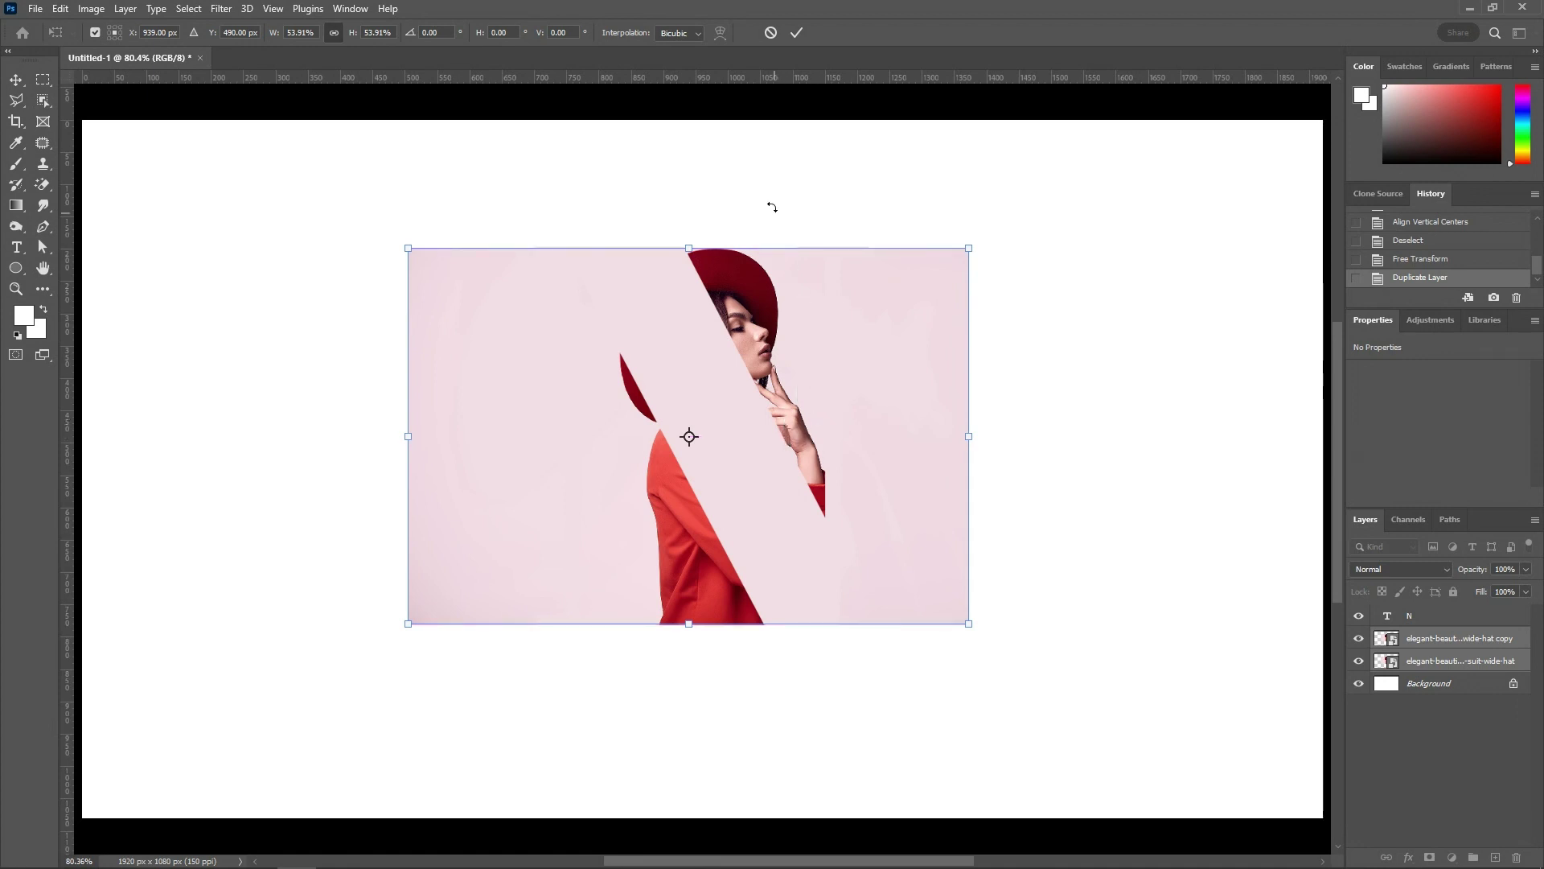
pyautogui.click(796, 32)
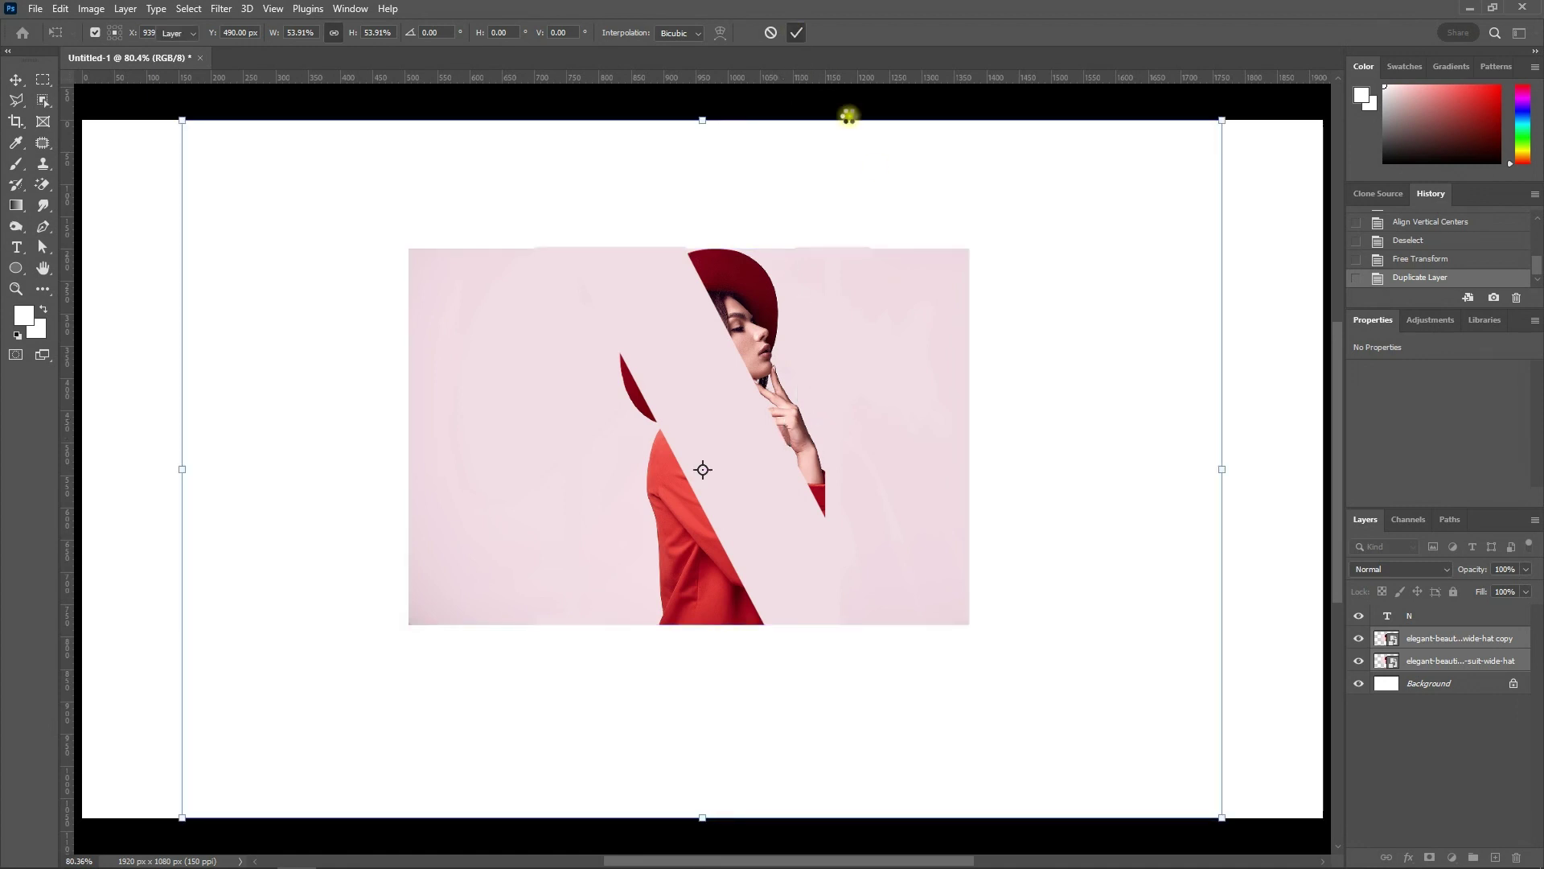
# Hide the N layer and make a visible duplicate of it.
pyautogui.click(1358, 615)
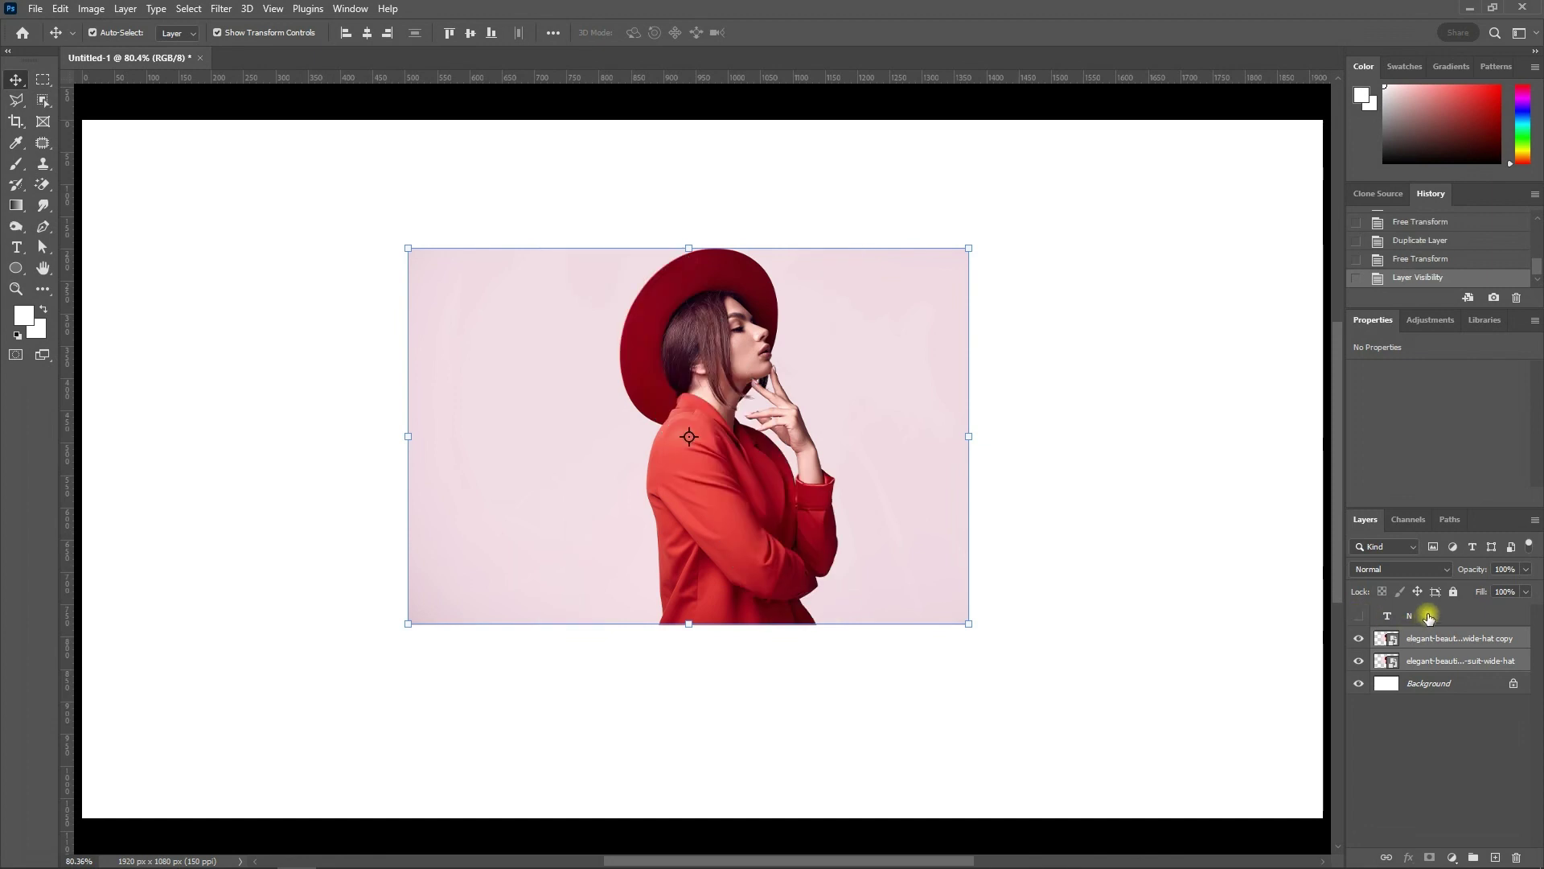
pyautogui.click(1389, 617)
pyautogui.moveTo(1389, 617); pyautogui.dragTo(1495, 857)
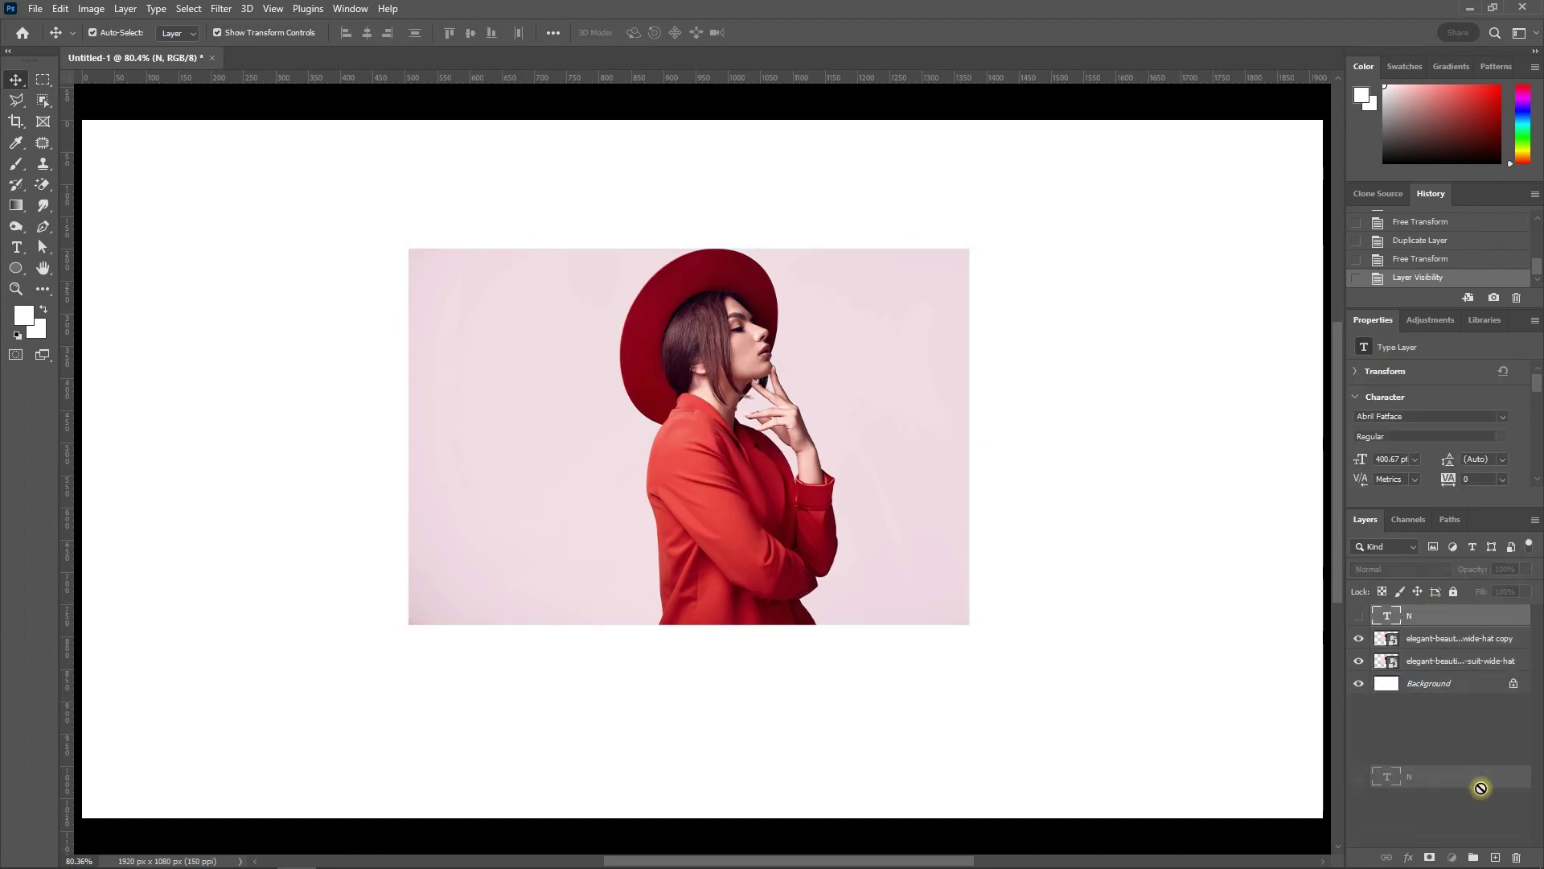
pyautogui.click(1359, 615)
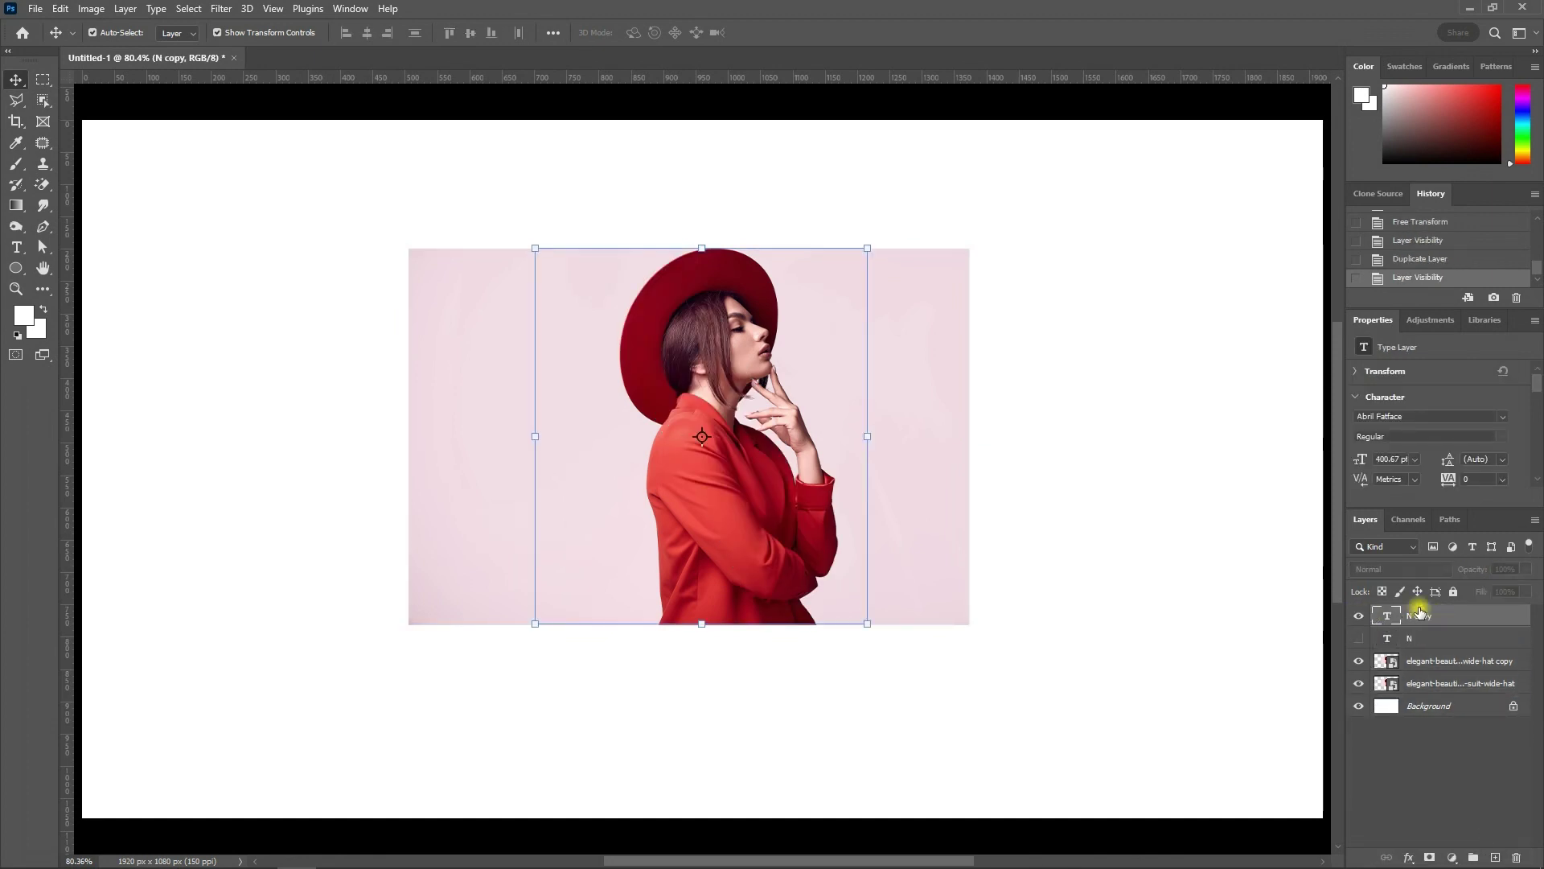
# Set the N copy's fill to 0% and give it a white outside stroke.
pyautogui.moveTo(1480, 592); pyautogui.dragTo(1301, 582)
pyautogui.doubleClick(1450, 616)
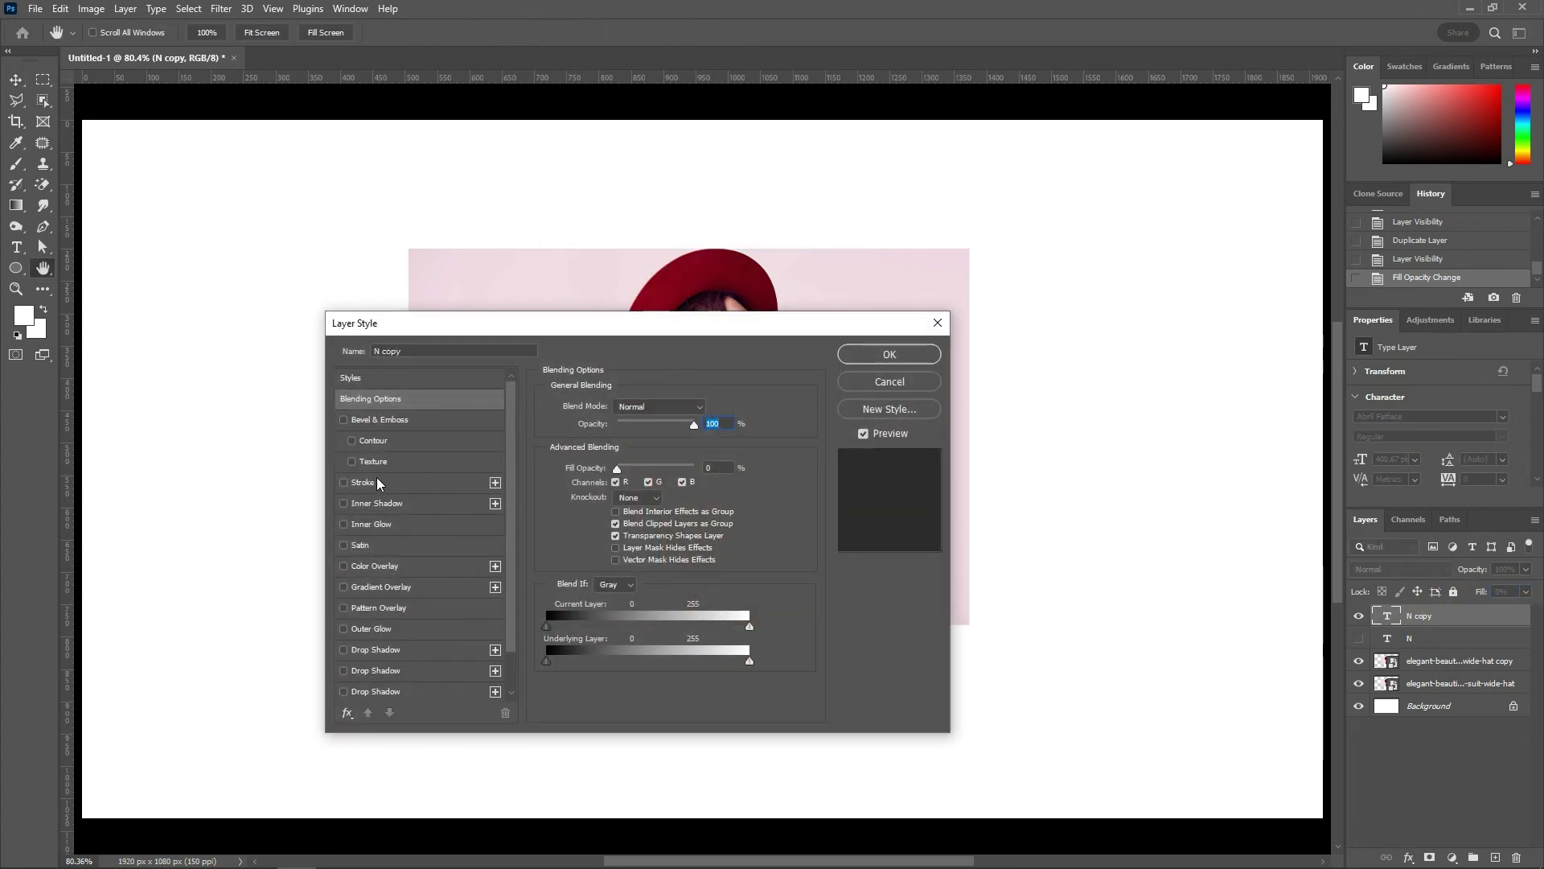
pyautogui.click(376, 482)
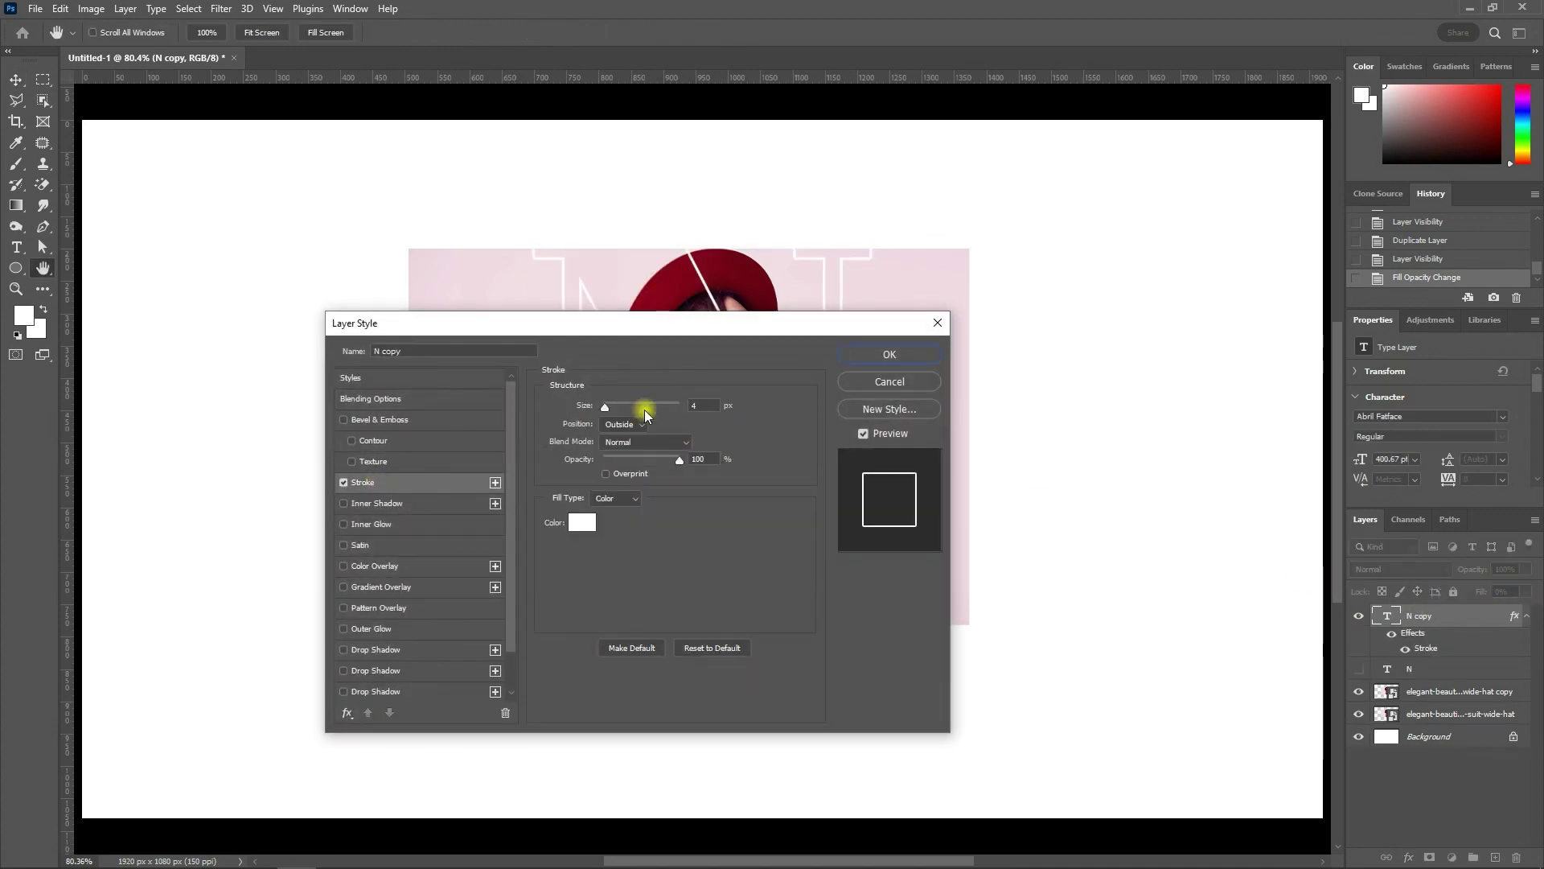
pyautogui.click(865, 355)
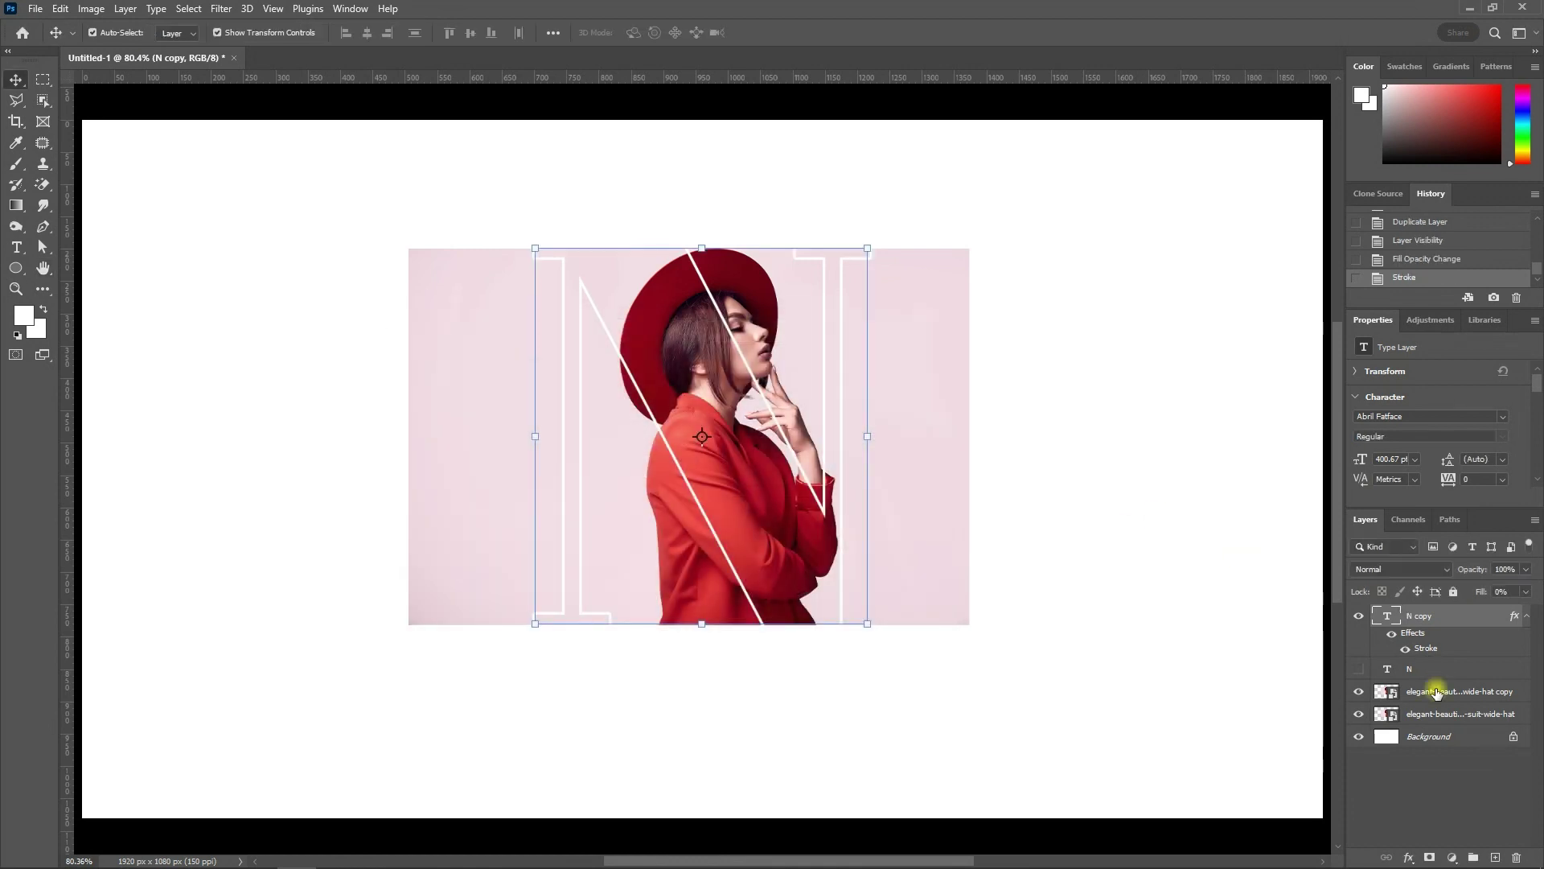
pyautogui.click(1435, 690)
# Move both woman photo layers above the N text layers.
pyautogui.keyDown('shift'); pyautogui.click(1443, 714); pyautogui.keyUp('shift')
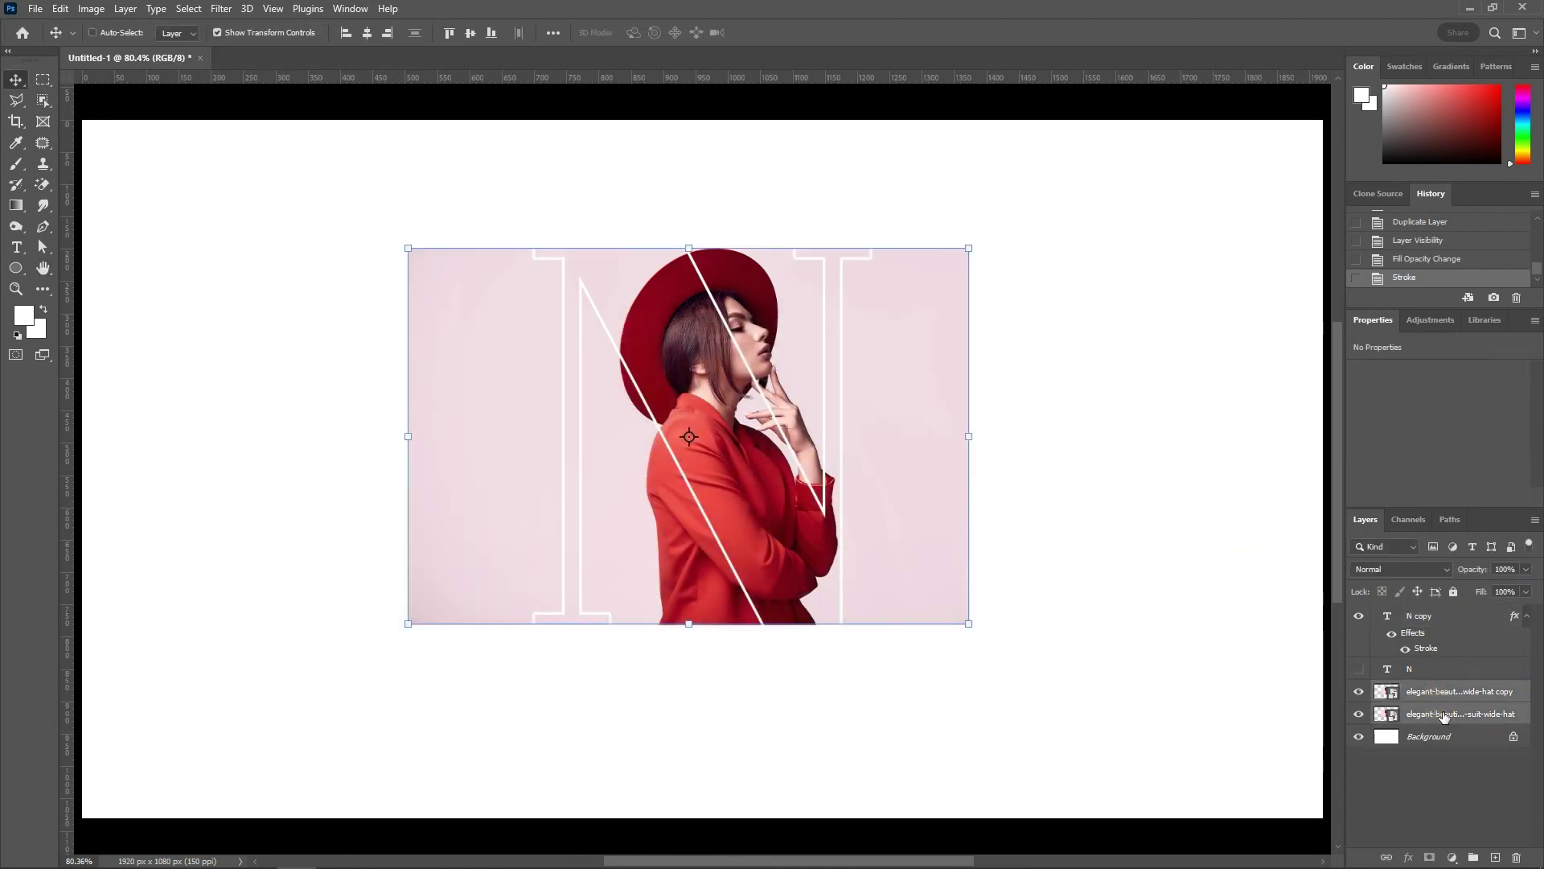
pyautogui.hotkey('ctrl', ']')
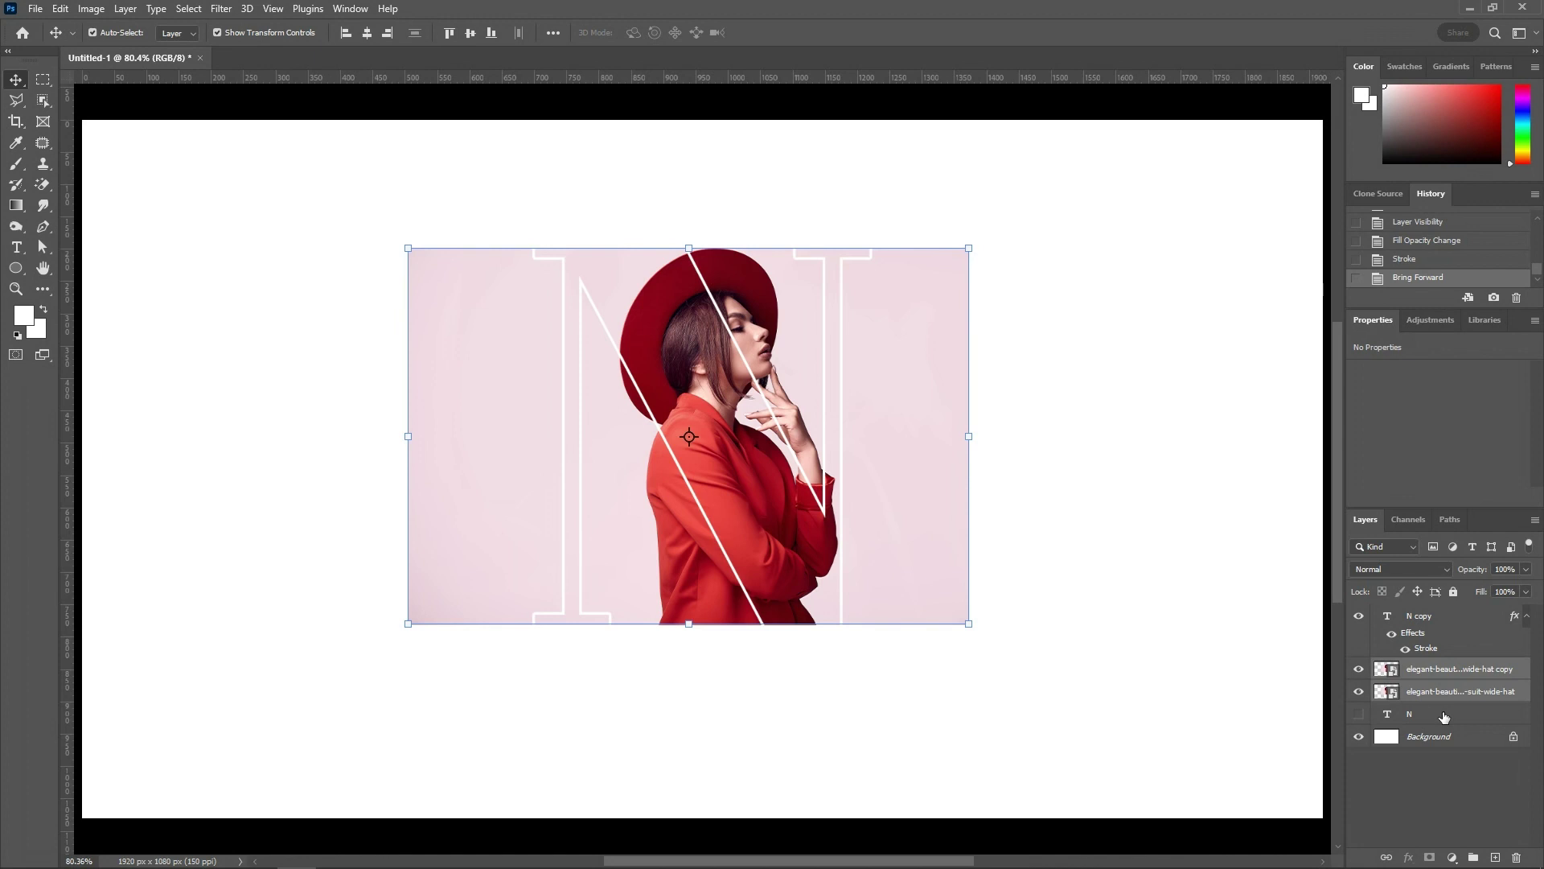
pyautogui.click(1446, 774)
# Show the N again and mask the lower photo to the N letter shape.
pyautogui.click(1359, 713)
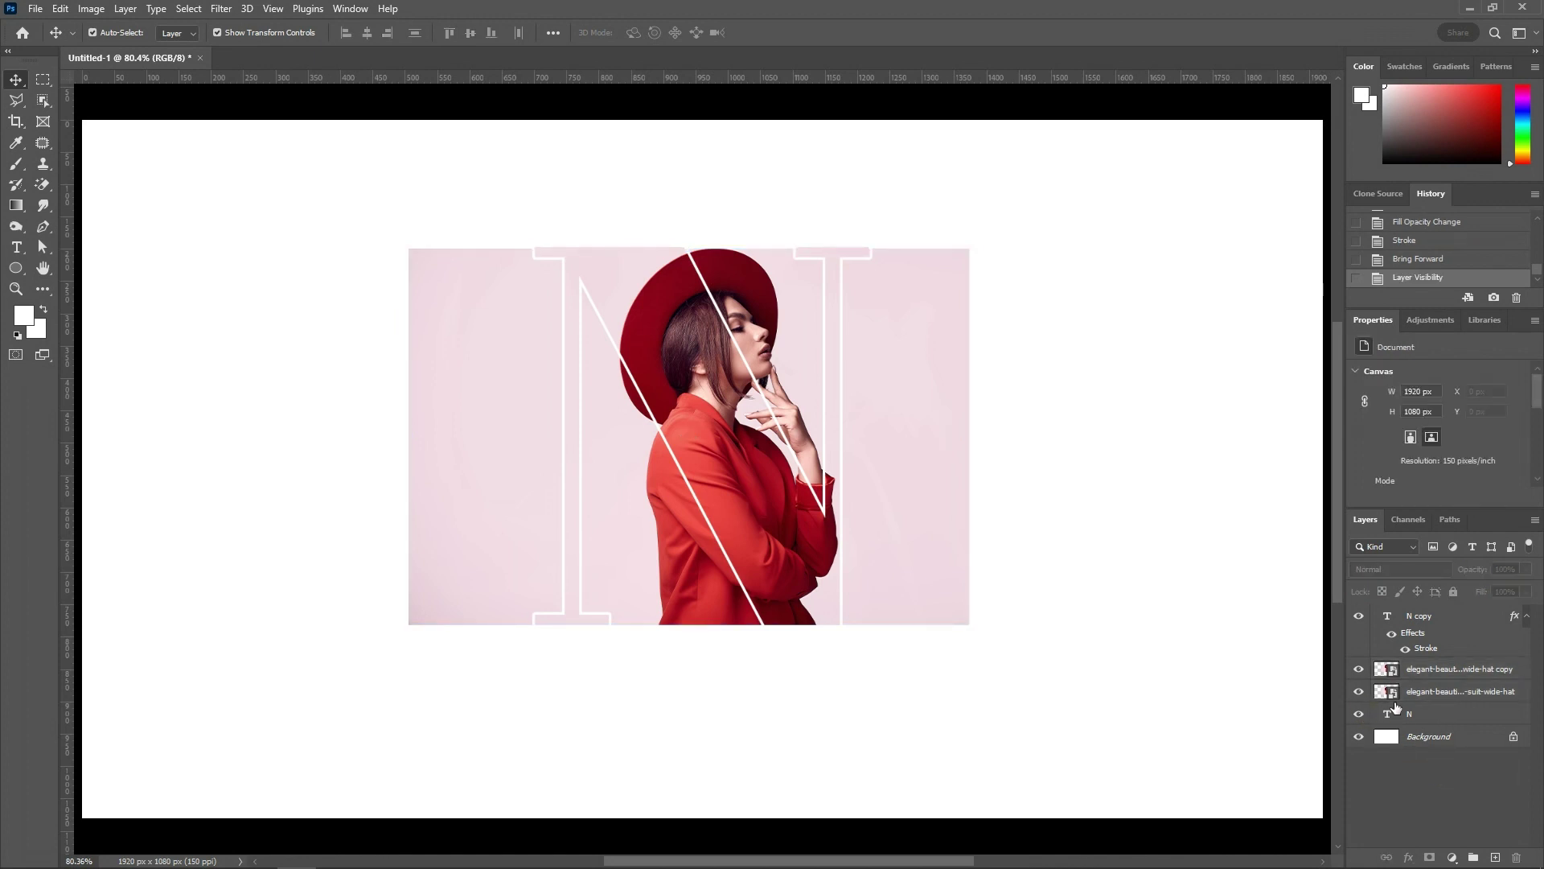
pyautogui.keyDown('ctrl'); pyautogui.click(1389, 715); pyautogui.keyUp('ctrl')
pyautogui.click(1420, 693)
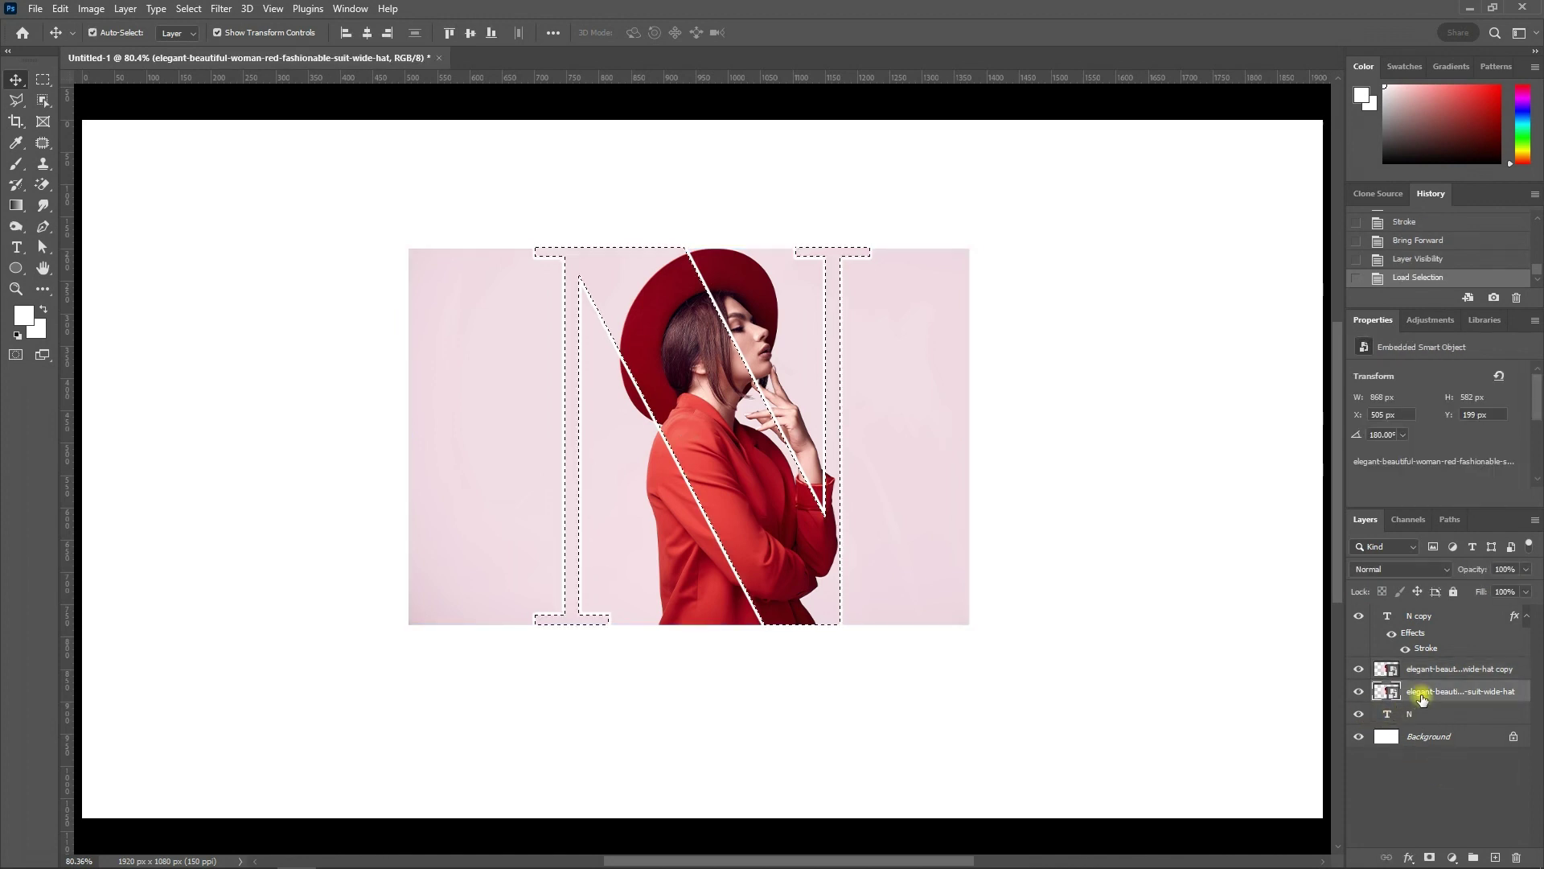
pyautogui.click(1429, 857)
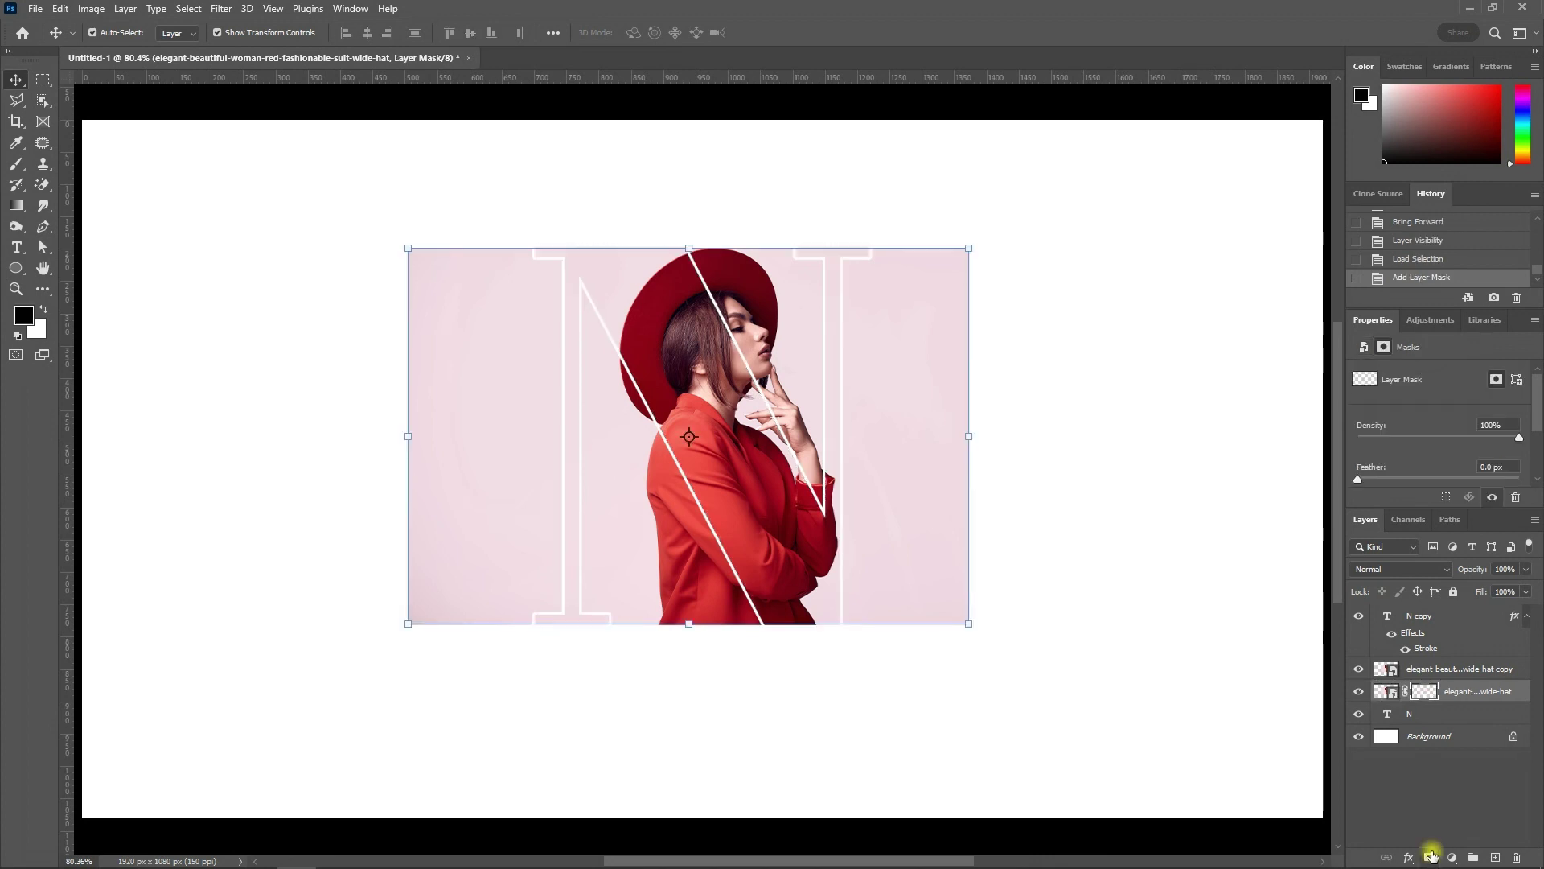
pyautogui.click(1432, 671)
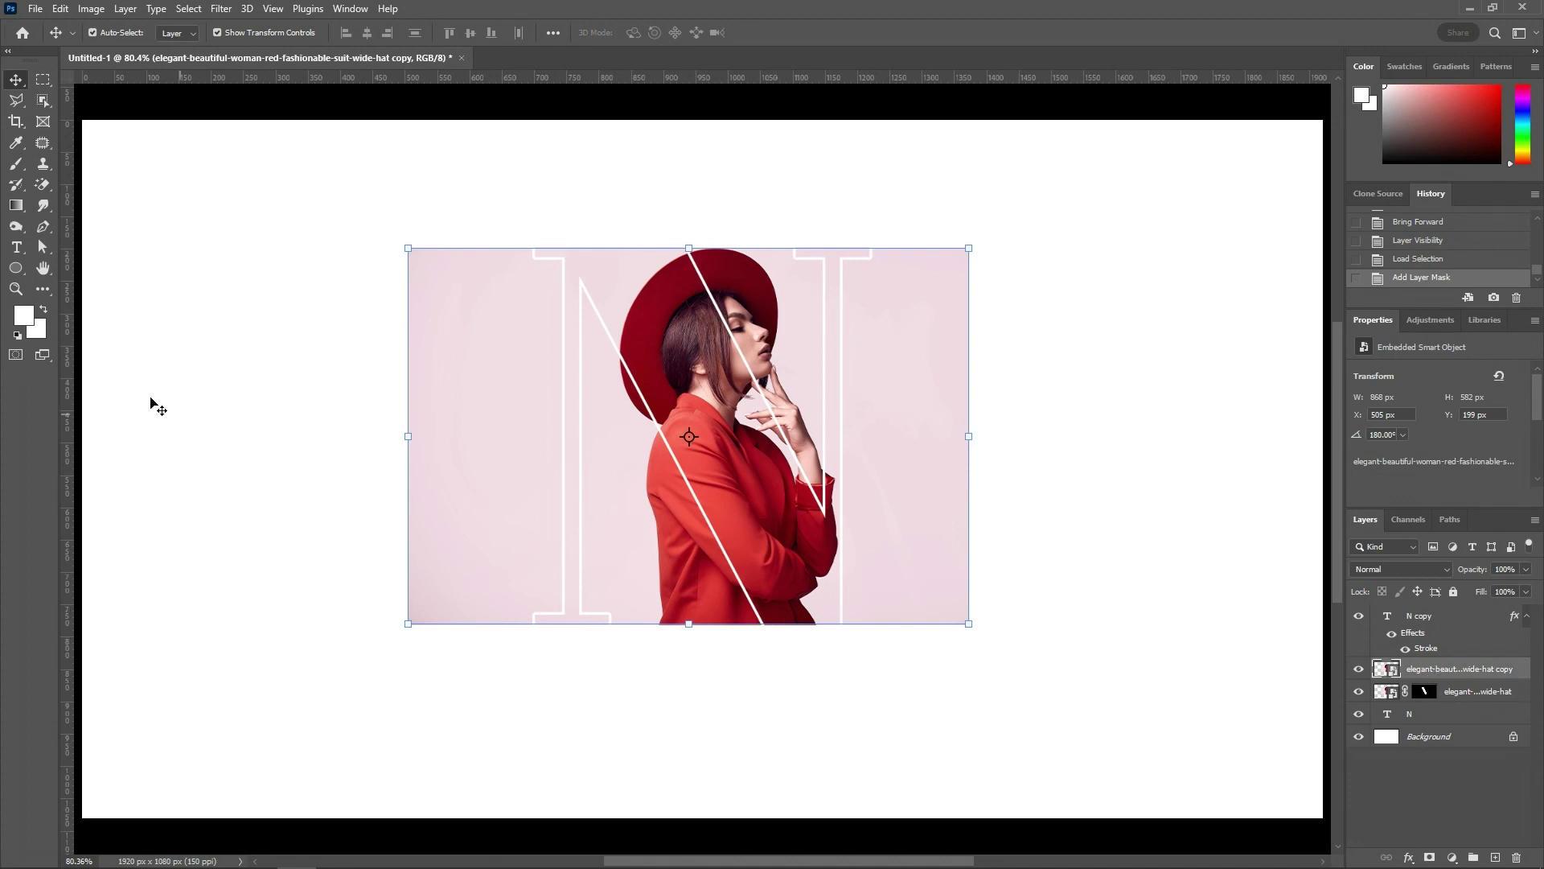
# Mask the top photo copy to the woman via Object Selection and raise it above the outlined N.
pyautogui.click(43, 100)
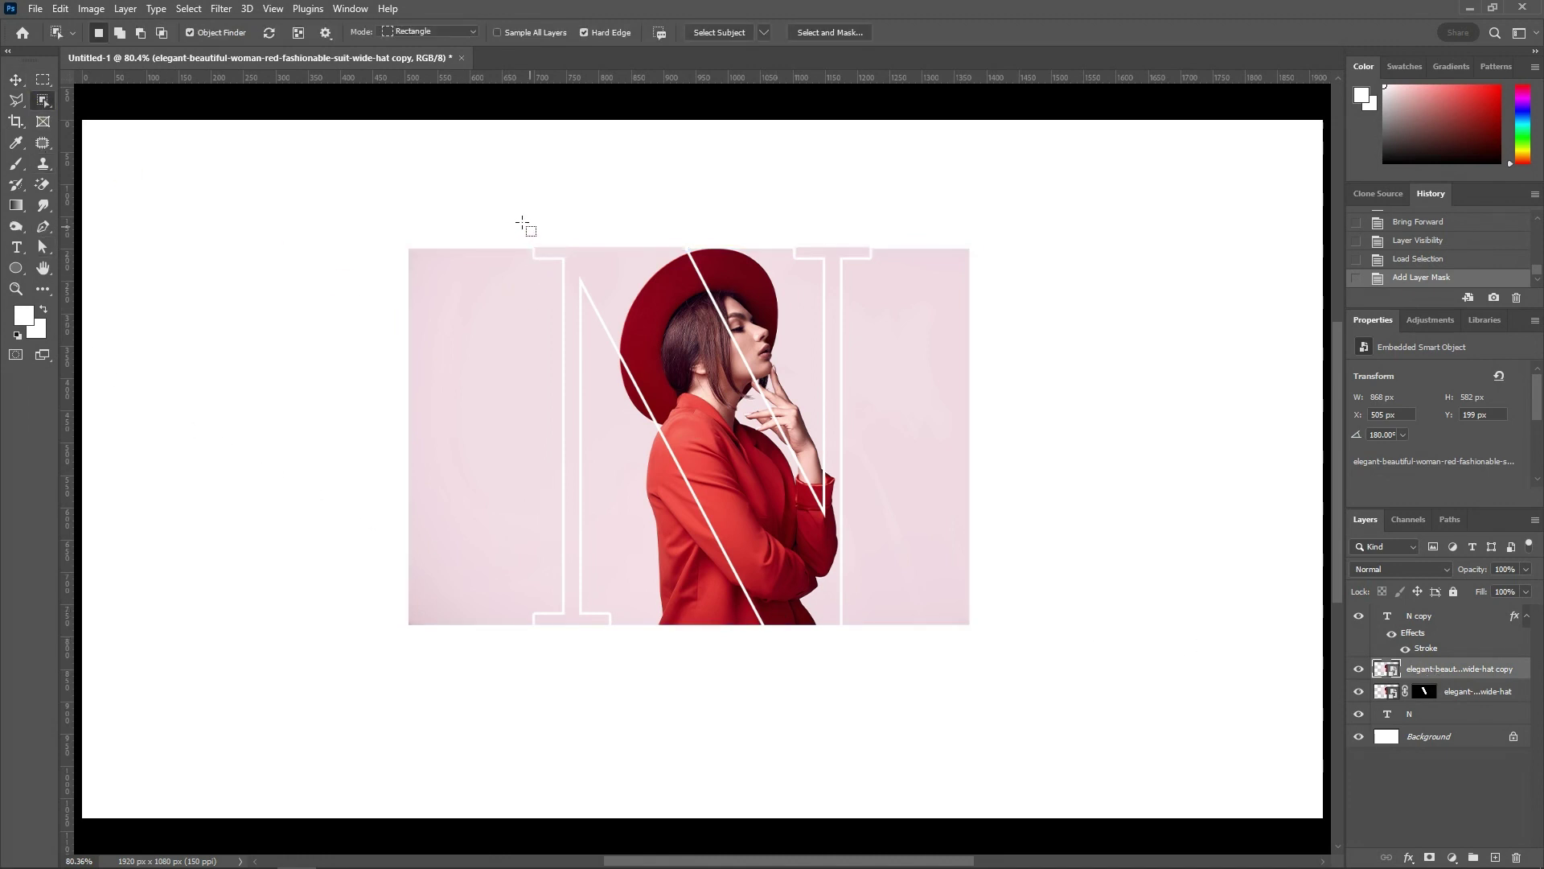
pyautogui.moveTo(502, 213); pyautogui.dragTo(897, 652)
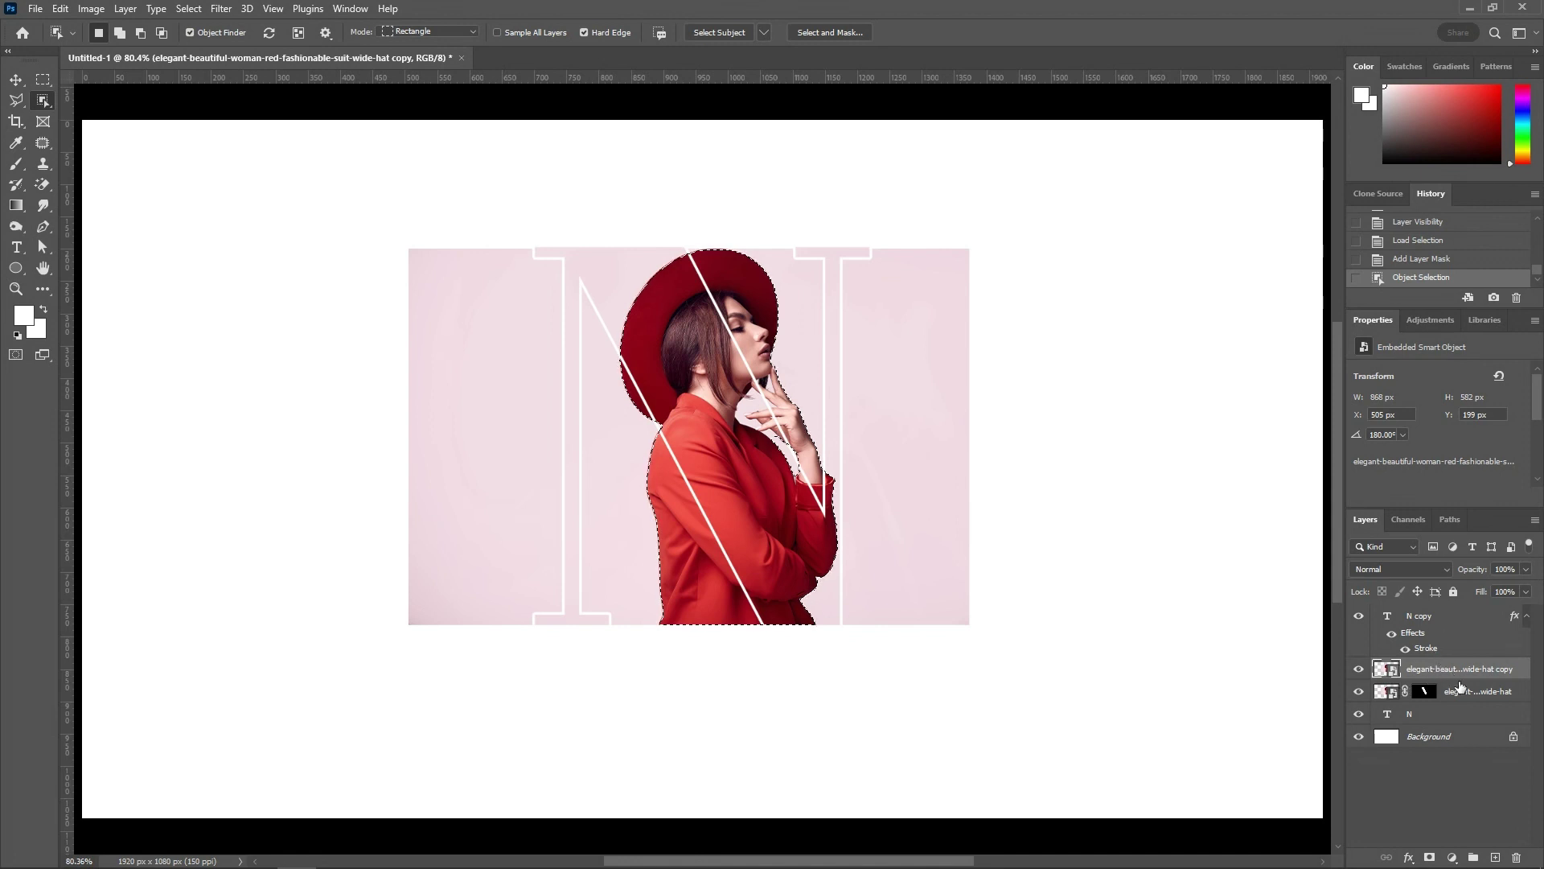
pyautogui.click(1429, 857)
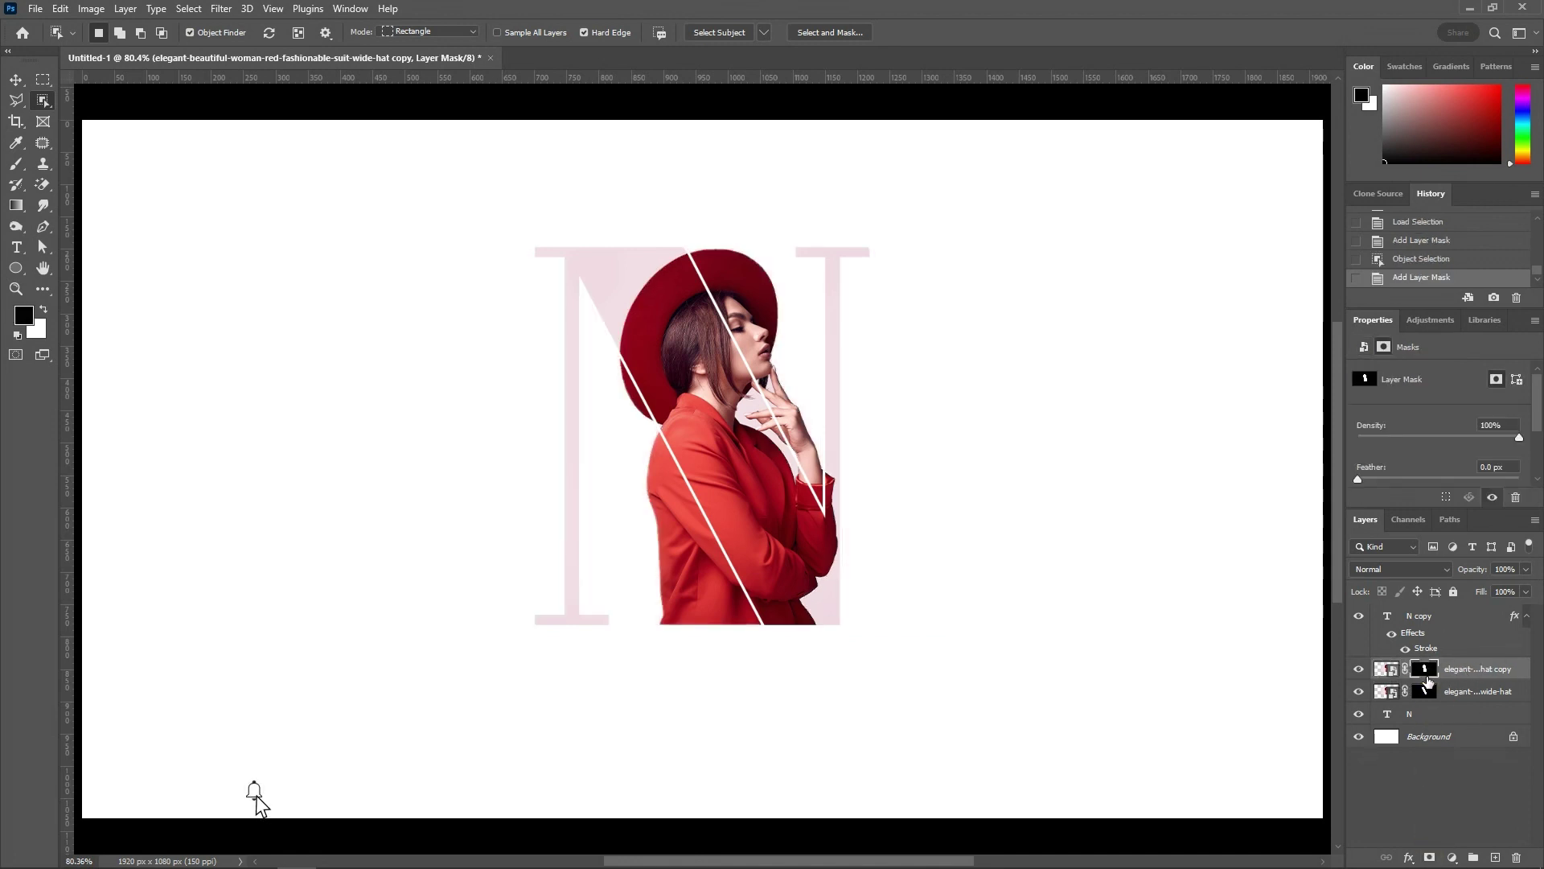
pyautogui.hotkey('ctrl', ']')
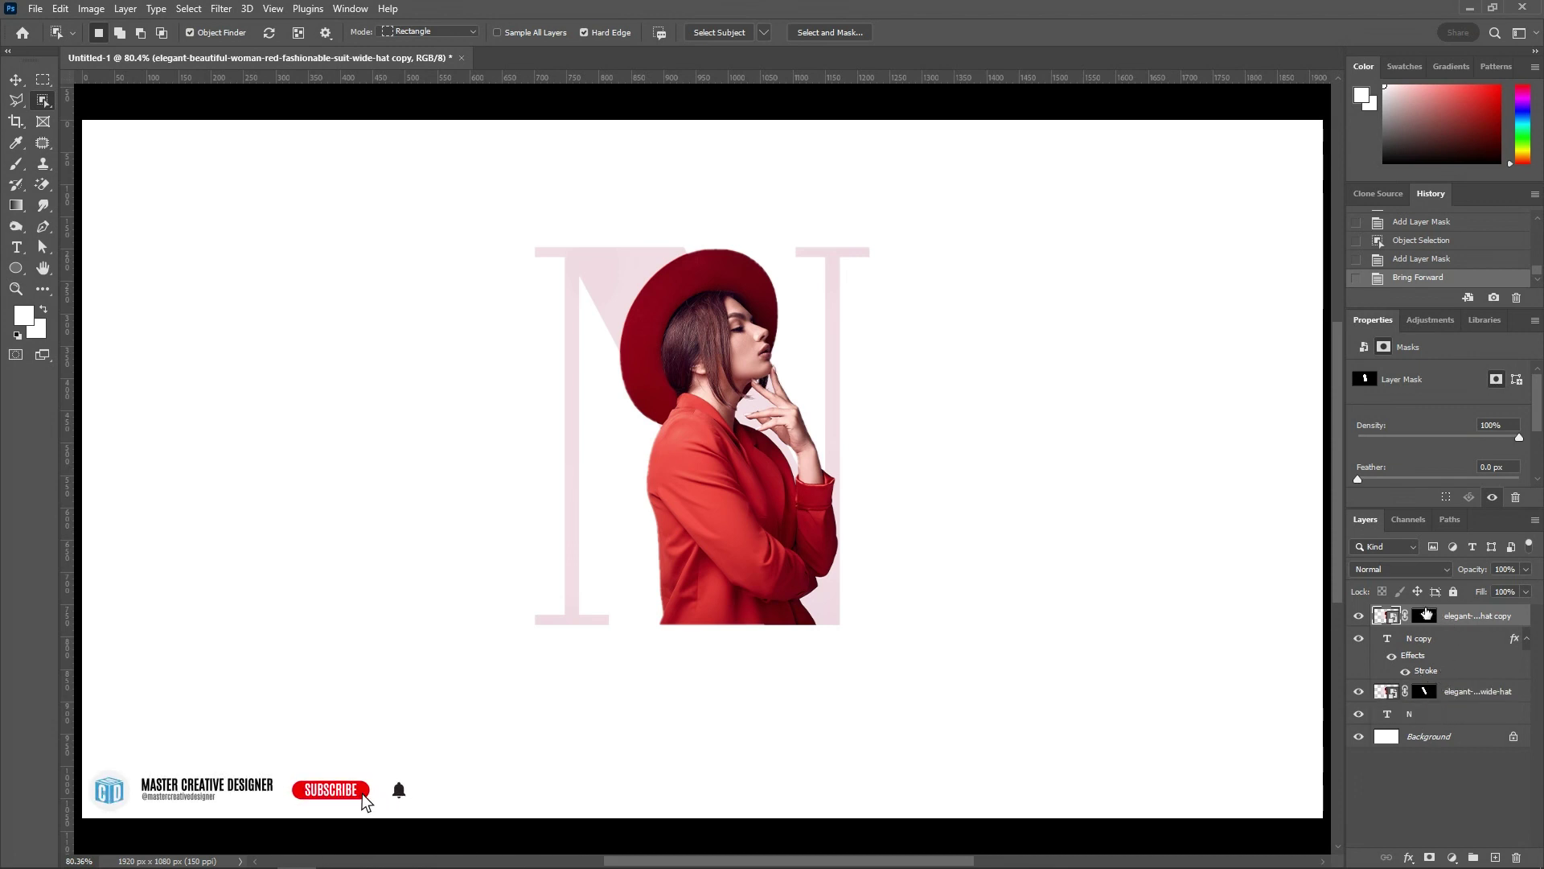
# Load the N letter shape as a selection and invert it.
pyautogui.keyDown('ctrl'); pyautogui.click(1425, 618); pyautogui.keyUp('ctrl')
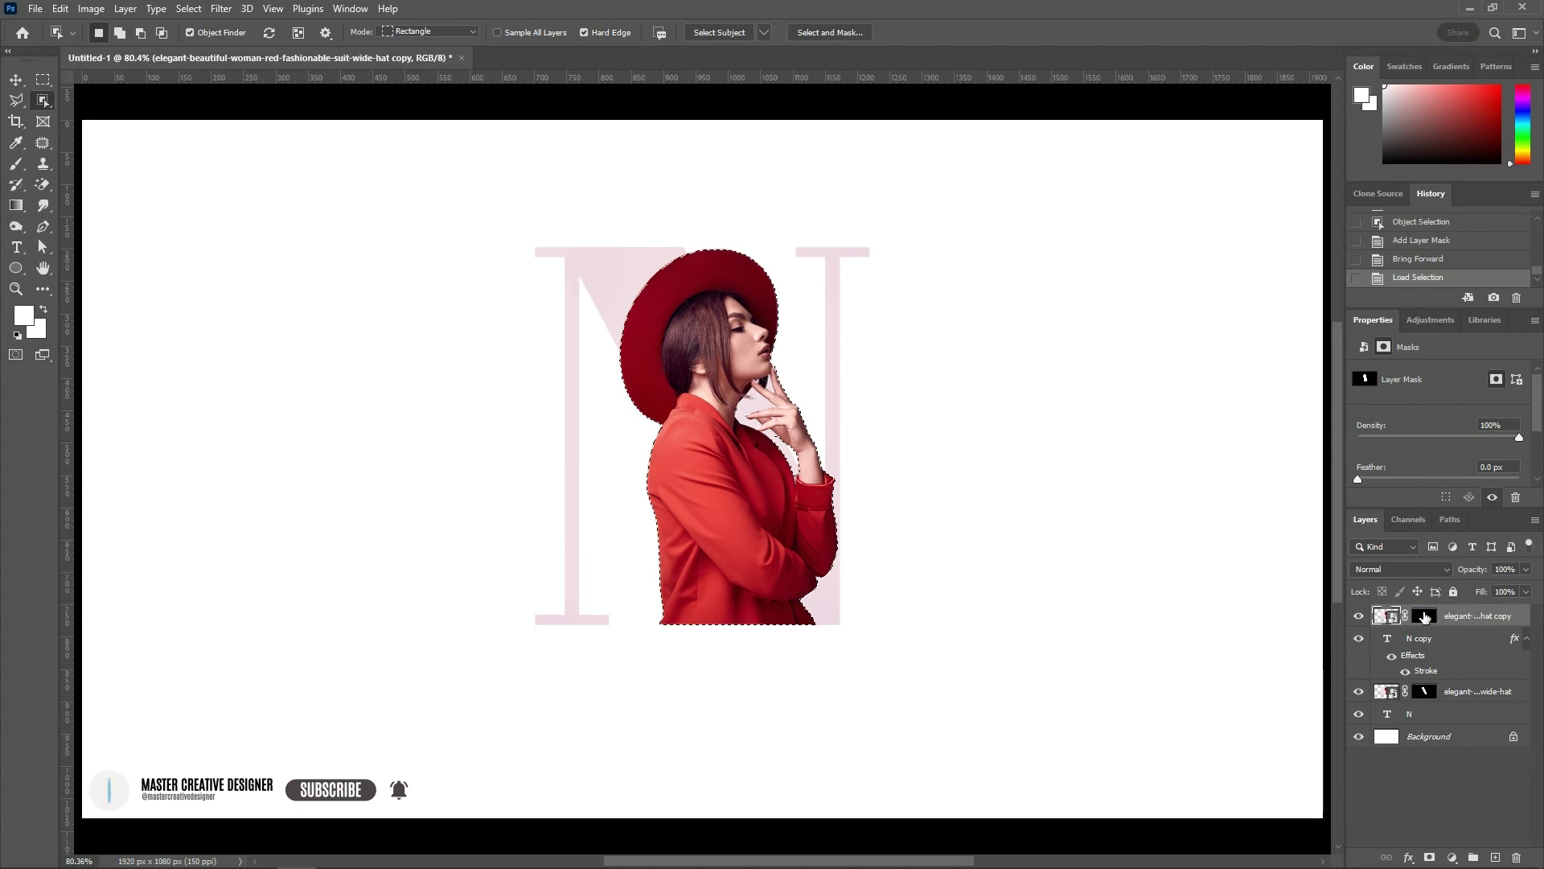
pyautogui.keyDown('ctrl'); pyautogui.click(1387, 639); pyautogui.keyUp('ctrl')
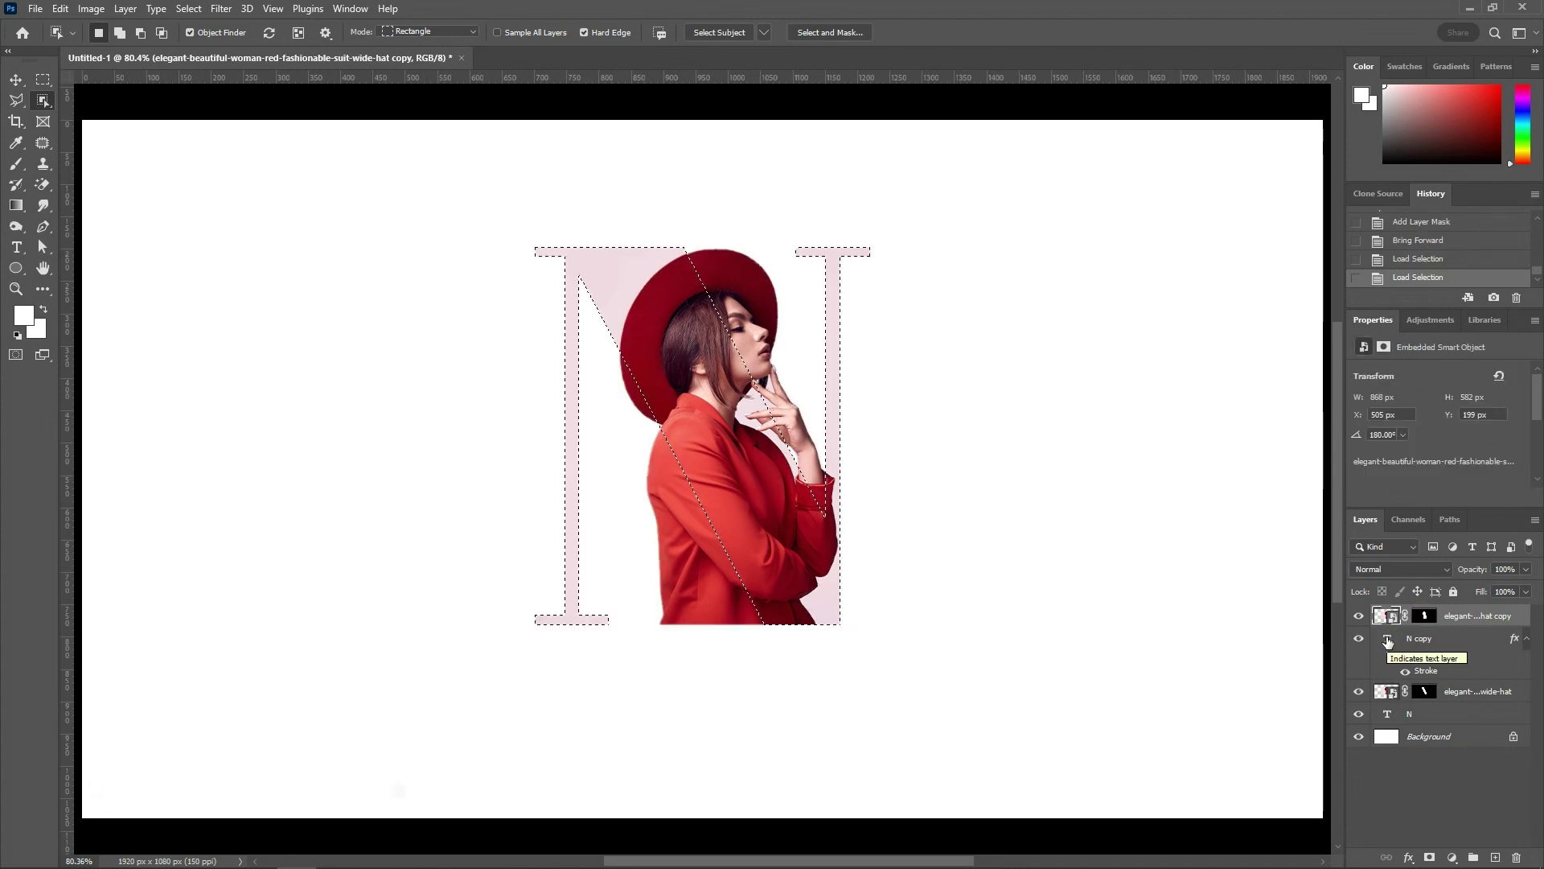
pyautogui.keyDown('ctrl'); pyautogui.click(1387, 714); pyautogui.keyUp('ctrl')
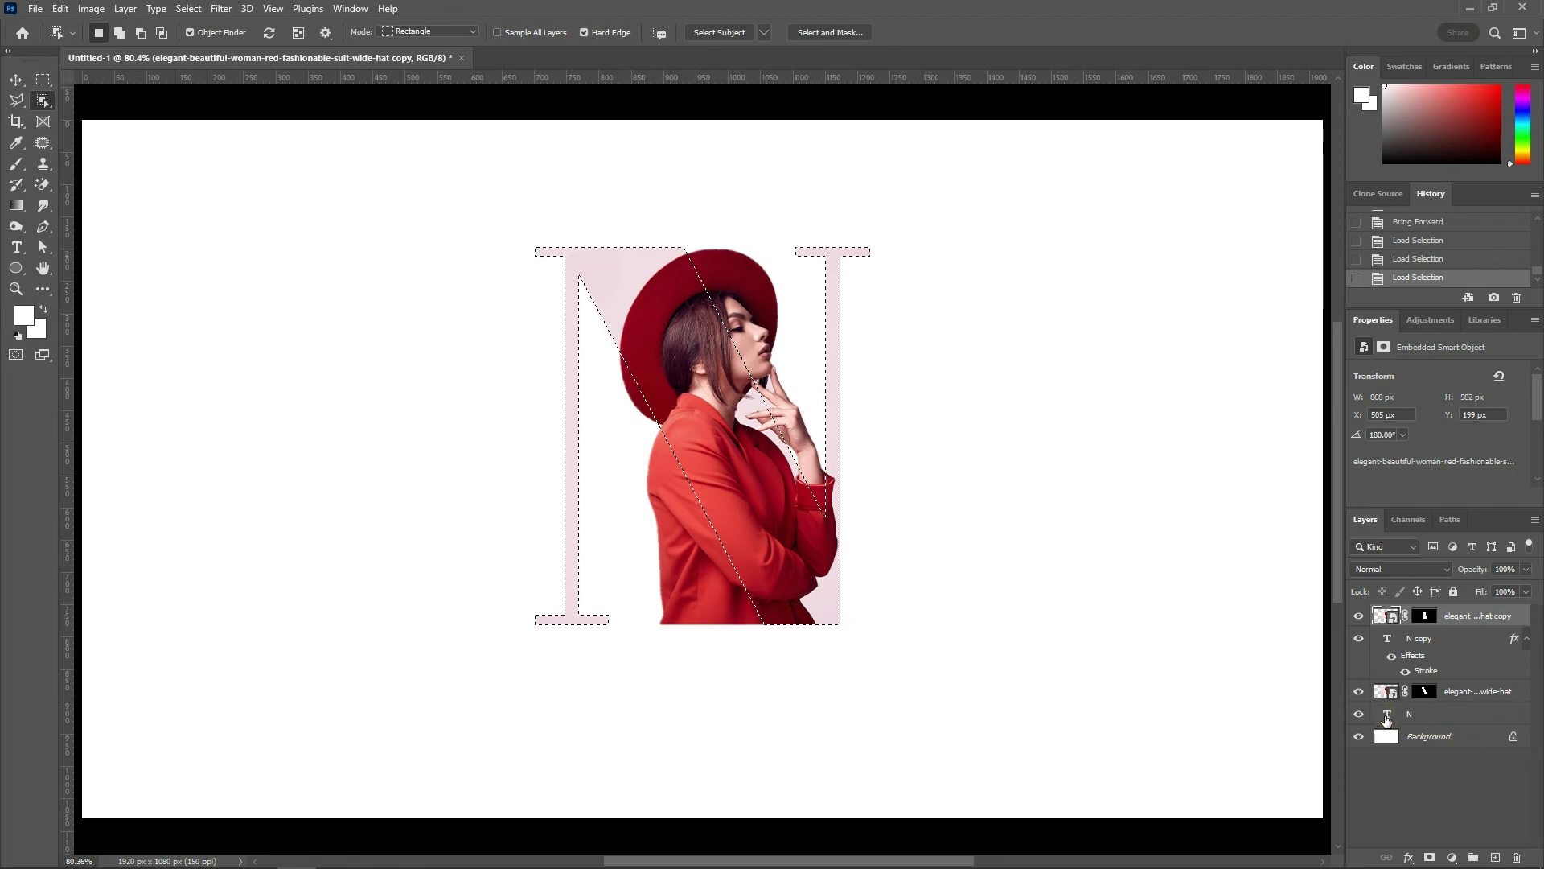
pyautogui.hotkey('ctrl', 'shift', 'i')
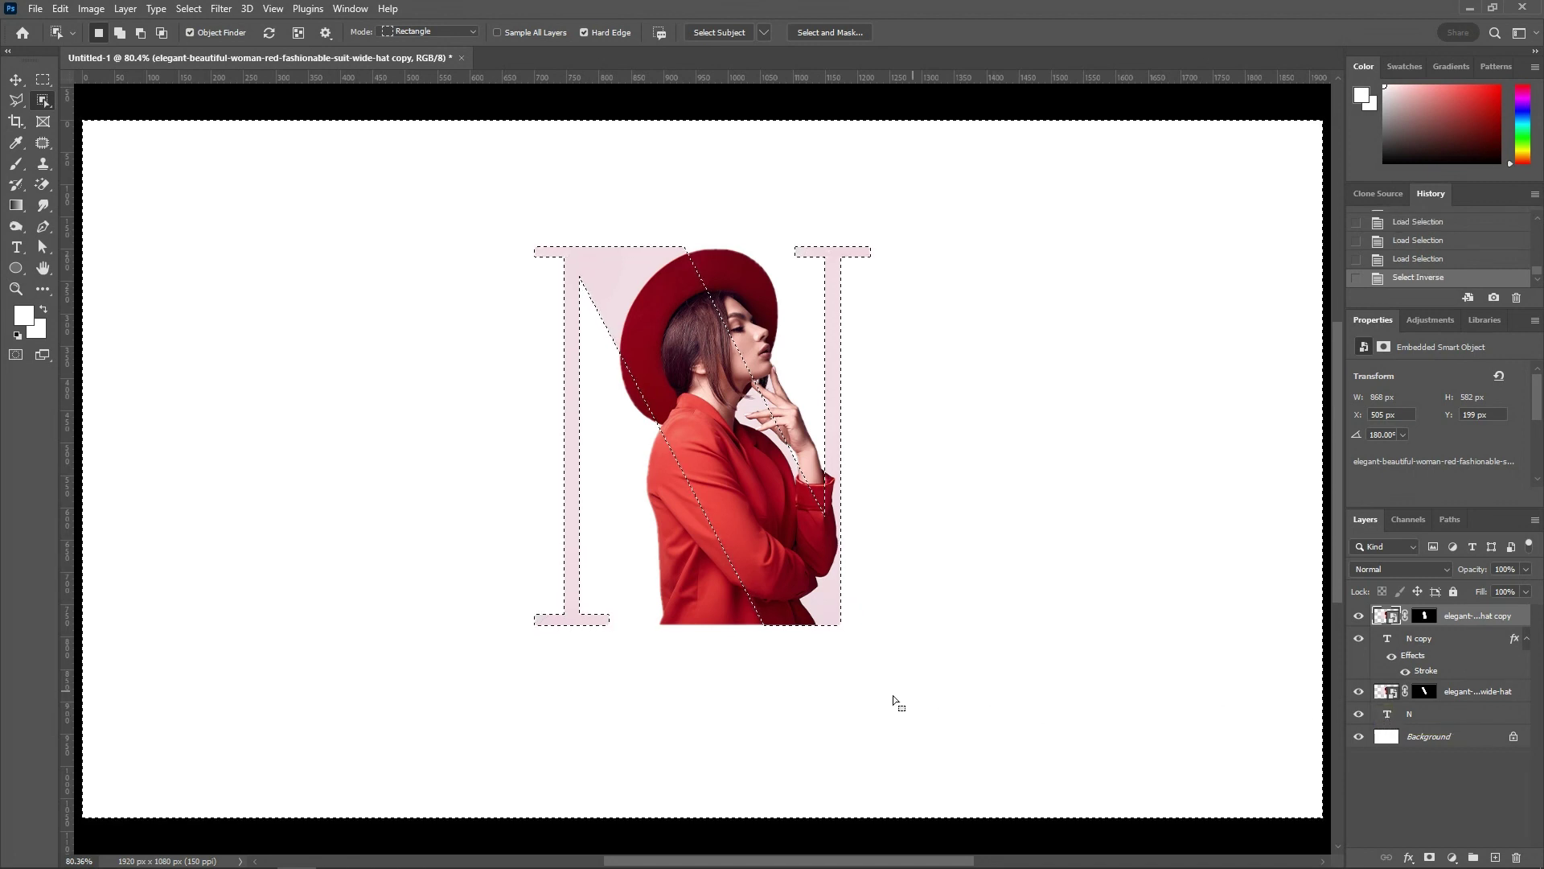
# Paint black on the top photo's mask to hide the woman's body left of the diagonal.
pyautogui.press('b')
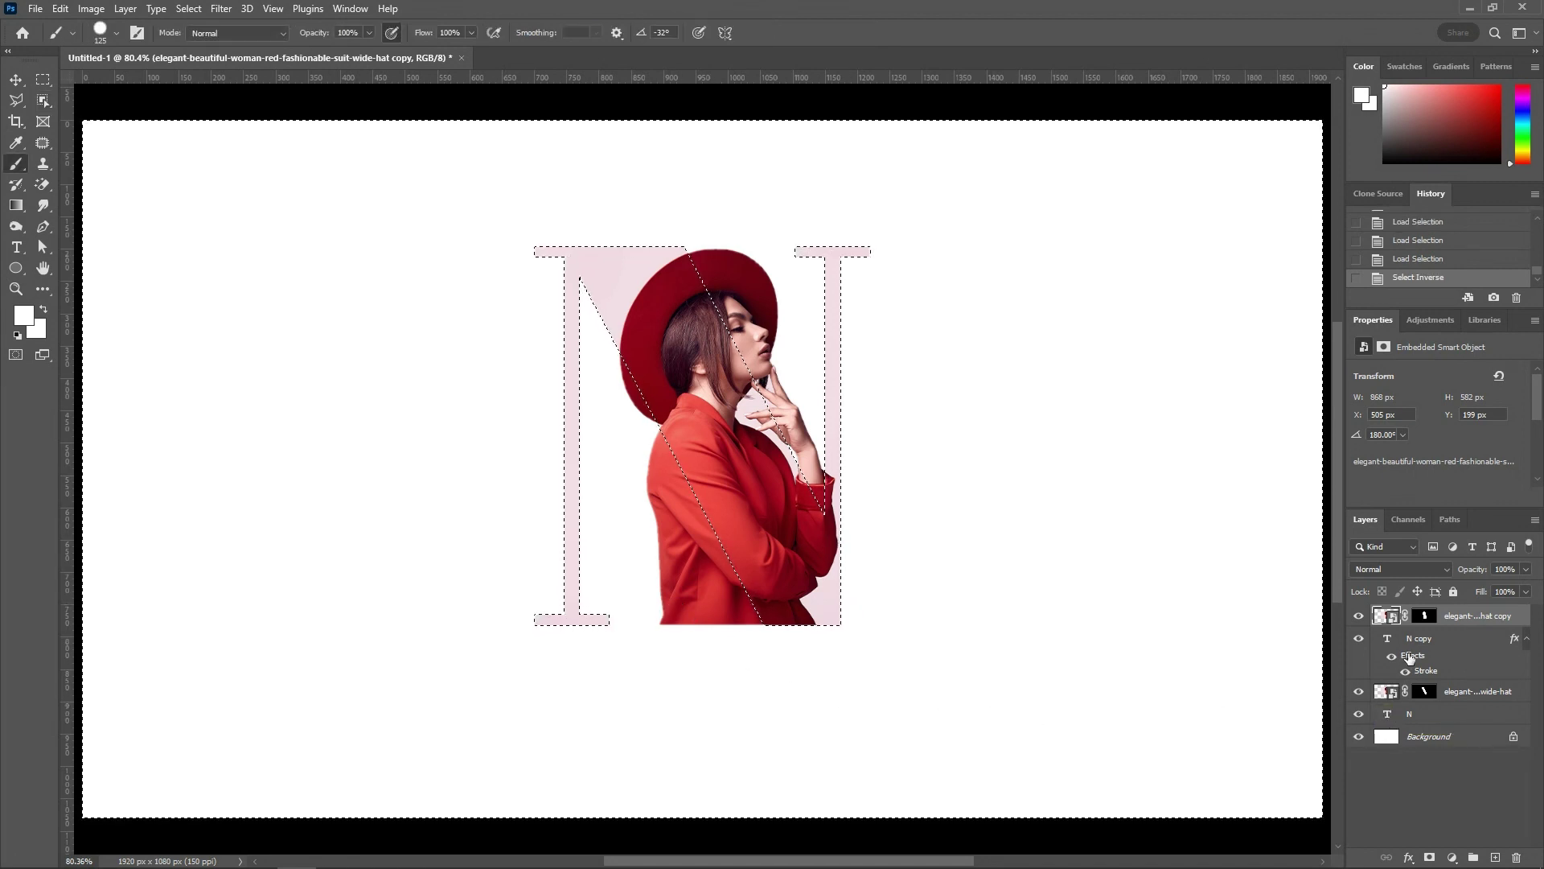
pyautogui.click(1424, 616)
pyautogui.press('d')
pyautogui.moveTo(758, 637)
pyautogui.mouseDown()
pyautogui.moveTo(641, 607)
pyautogui.moveTo(665, 593)
pyautogui.moveTo(754, 623)
pyautogui.moveTo(641, 391)
pyautogui.mouseUp()
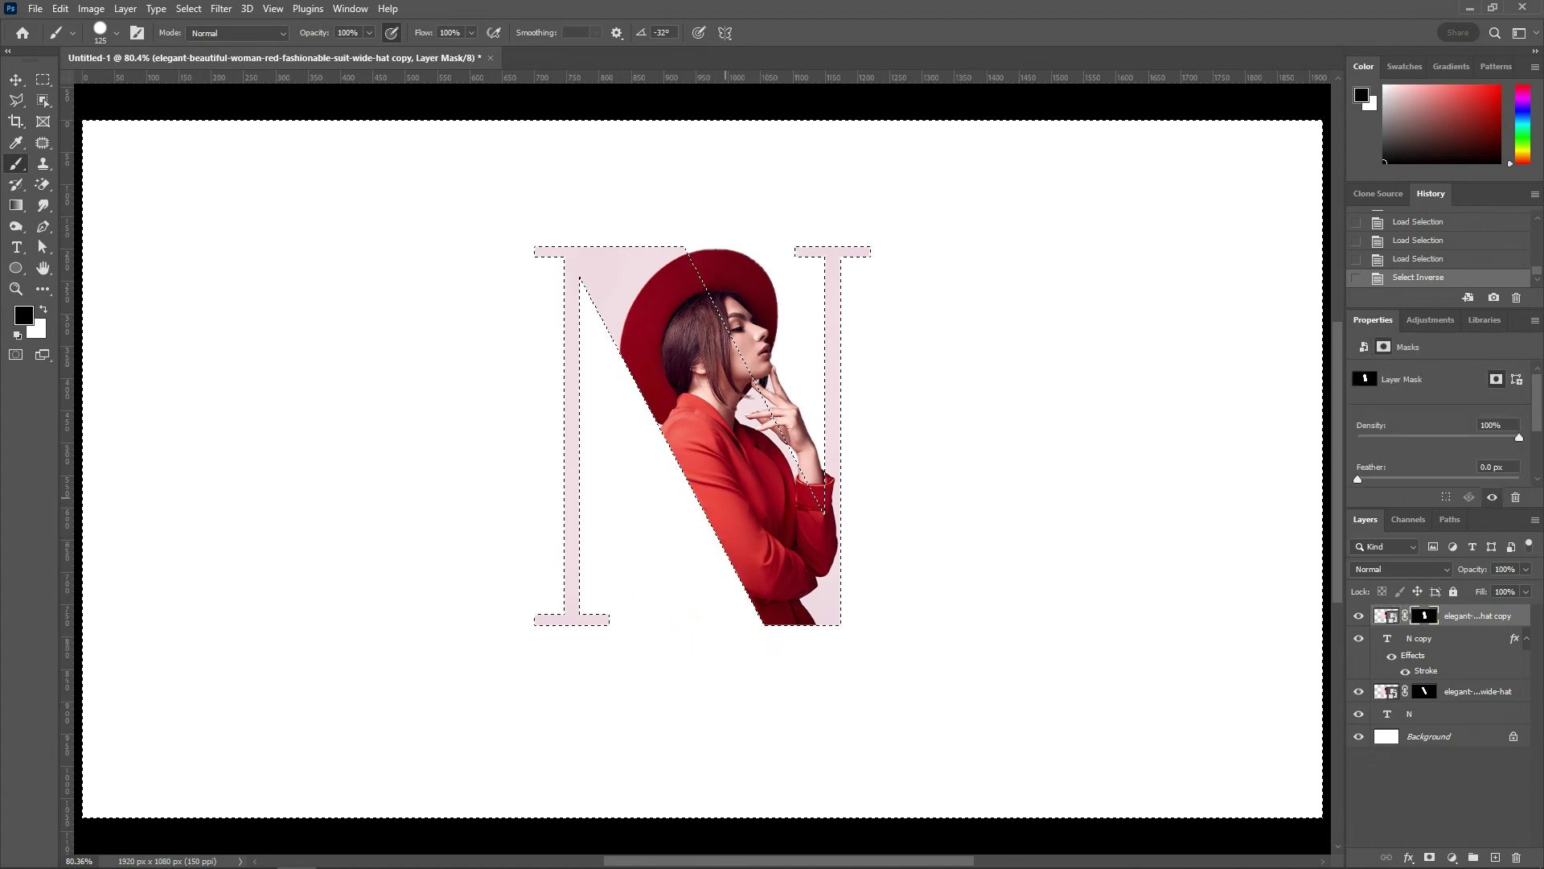
pyautogui.hotkey('ctrl', 'd')
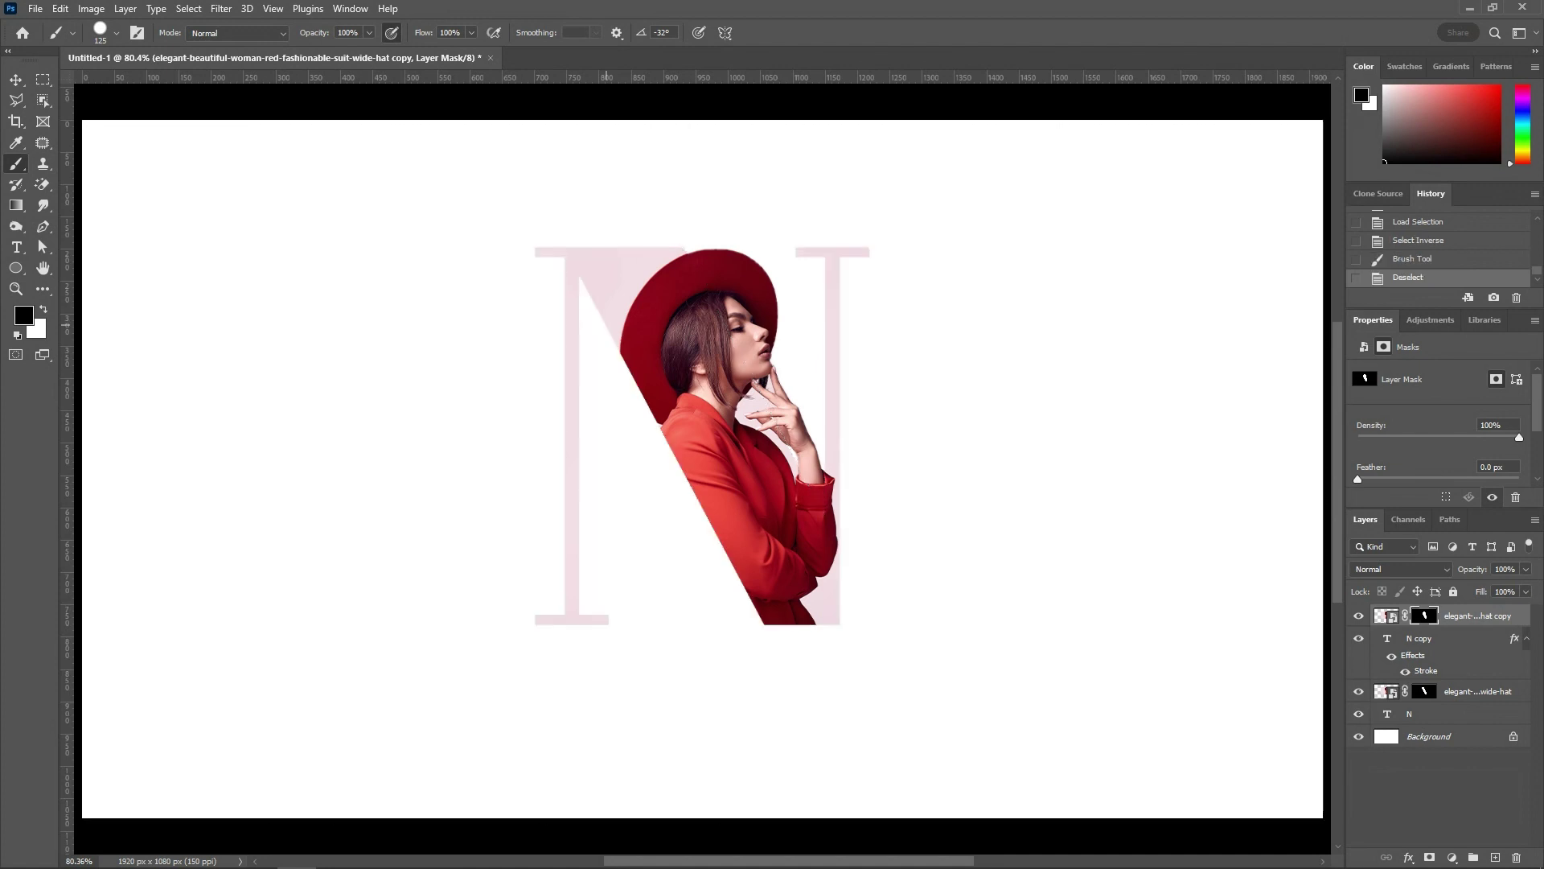
pyautogui.press('v')
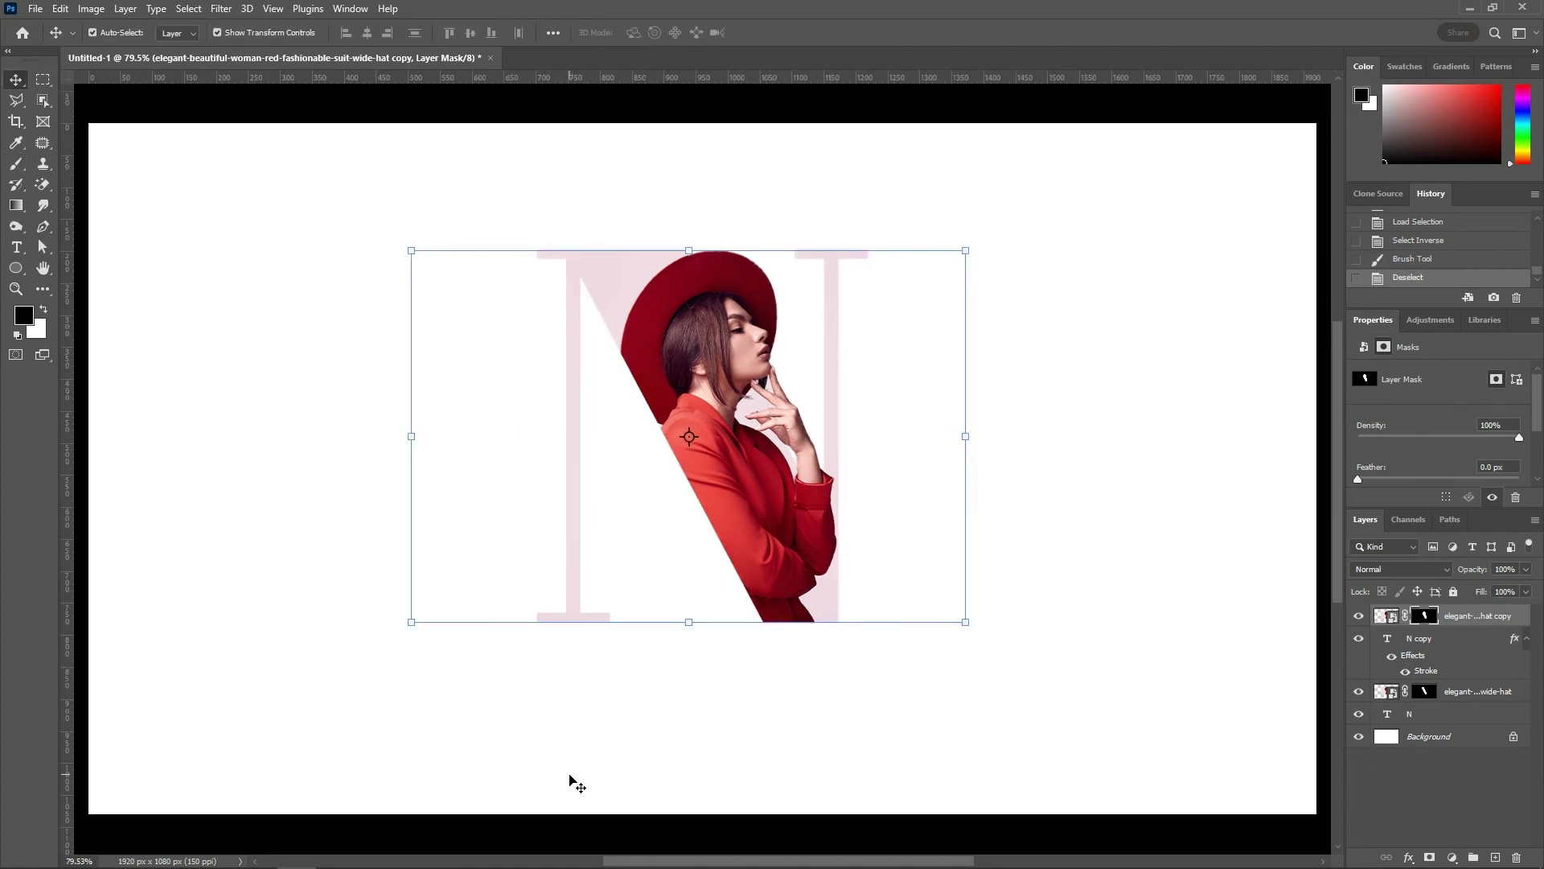
# Select the Background layer and set up a pink-to-white gradient.
pyautogui.click(577, 783)
pyautogui.click(1377, 739)
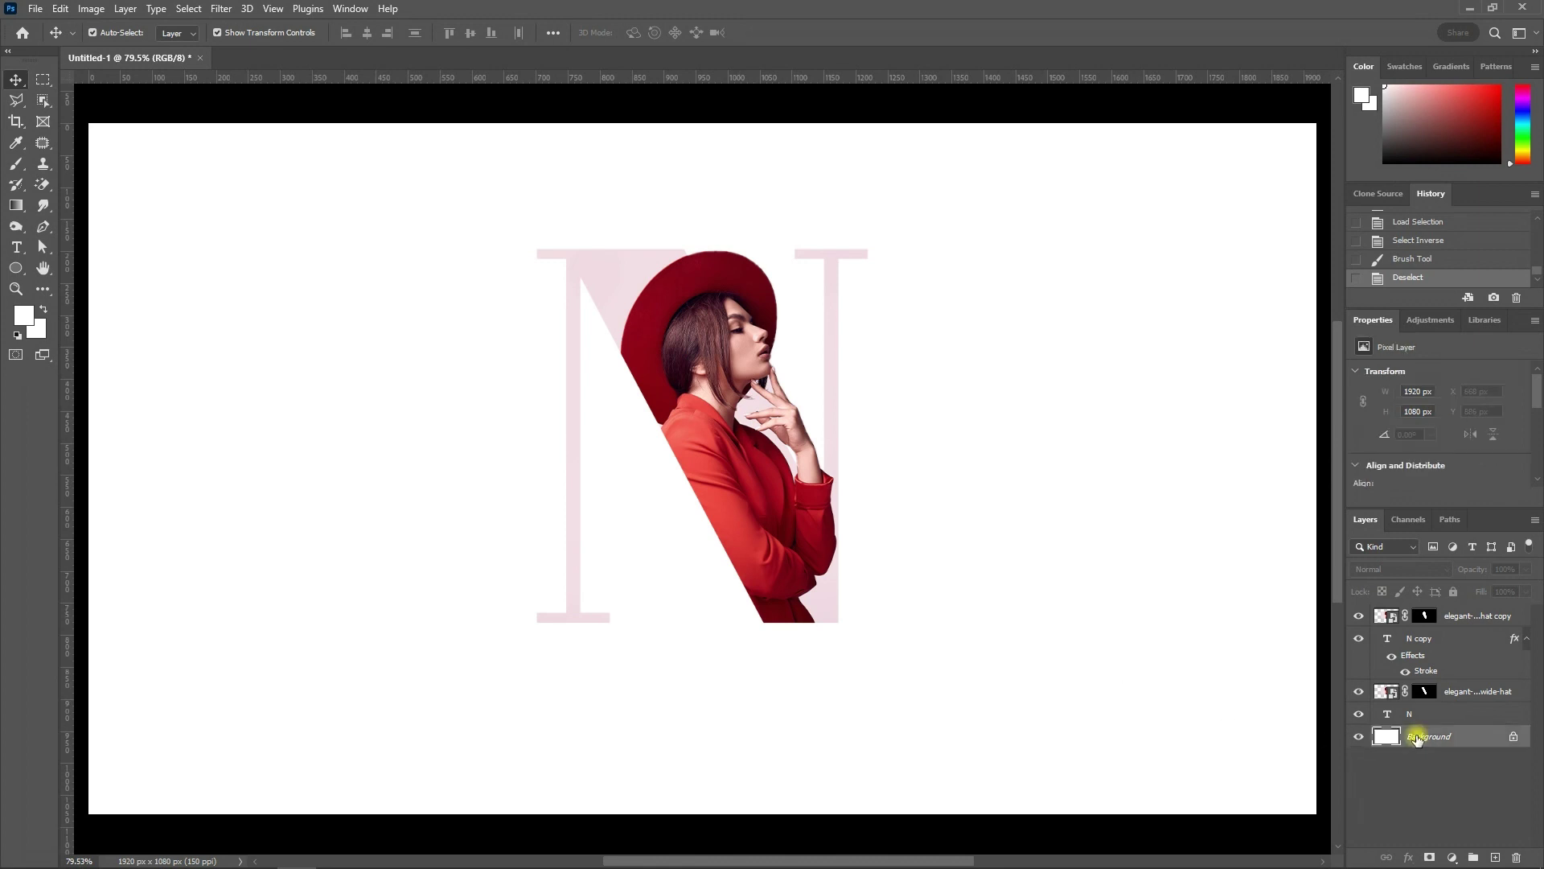
pyautogui.click(16, 206)
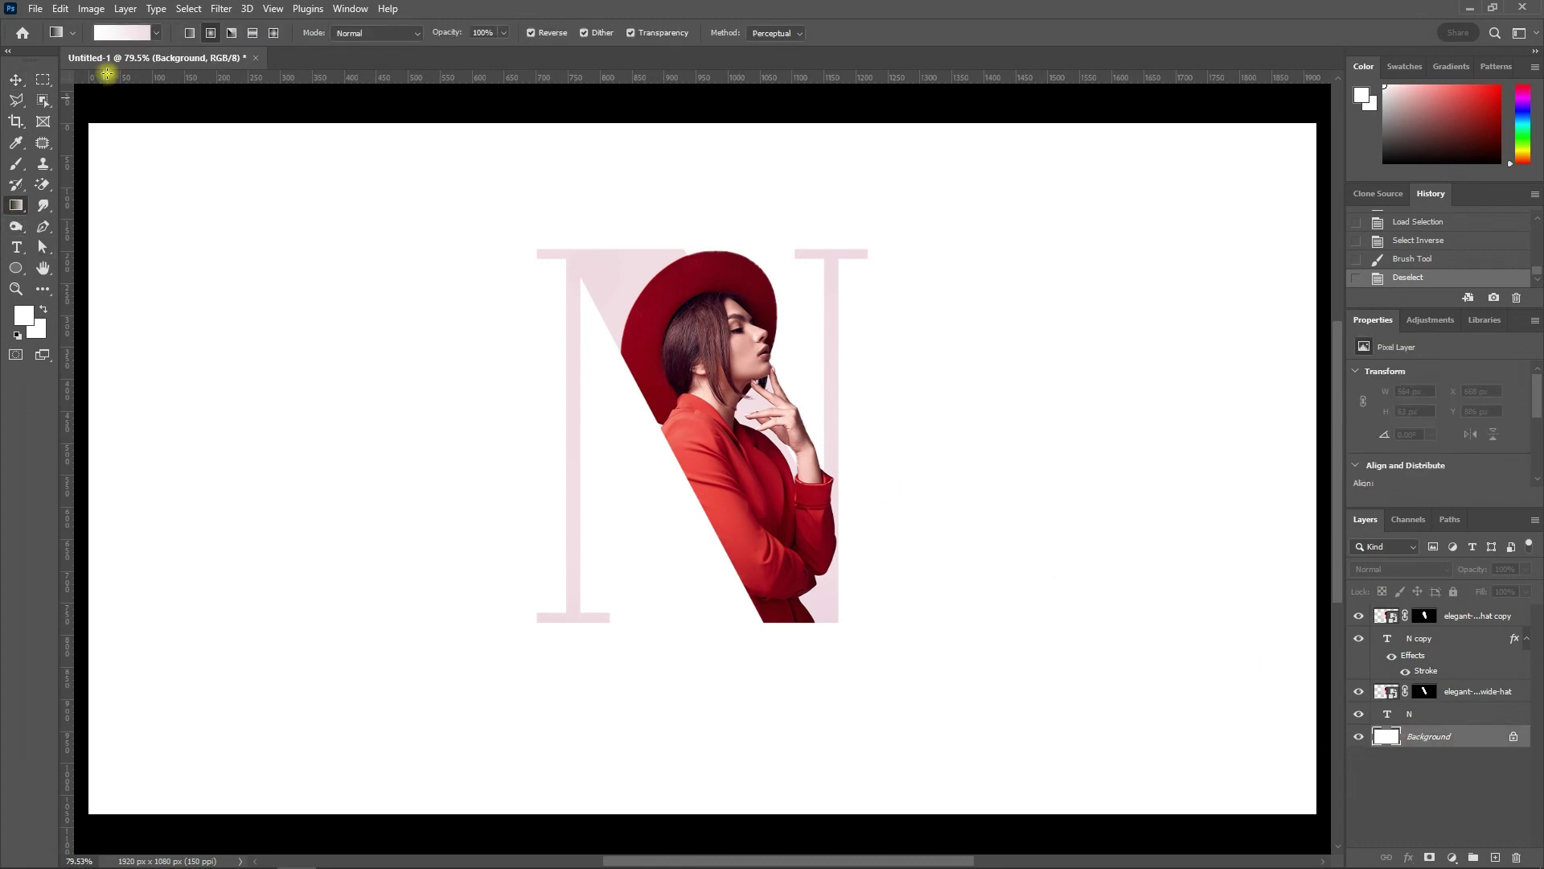
pyautogui.click(119, 33)
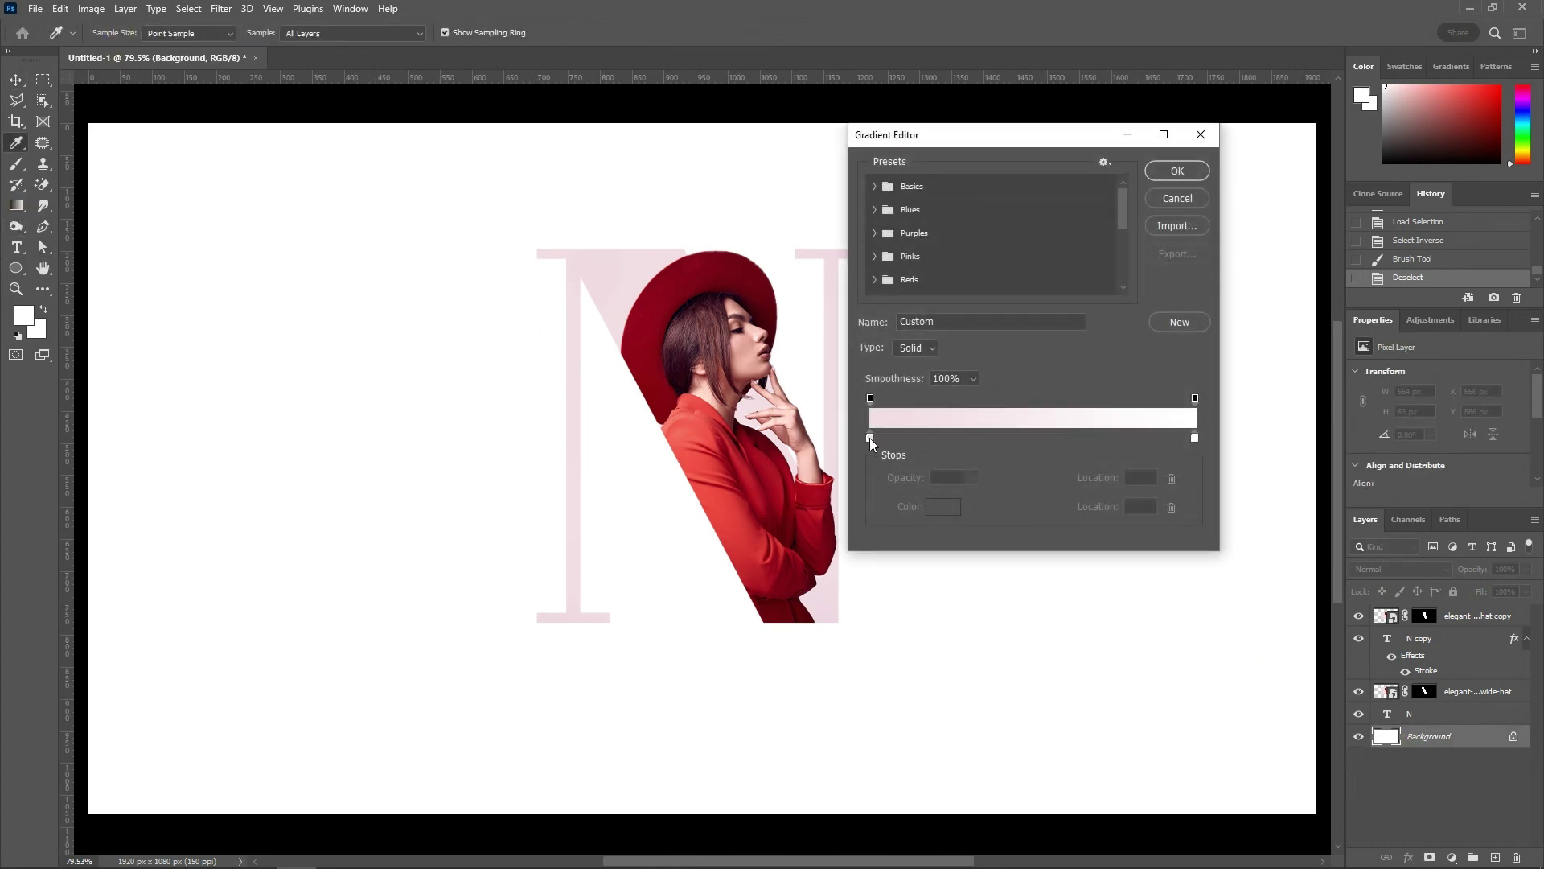
pyautogui.click(870, 437)
pyautogui.click(1176, 171)
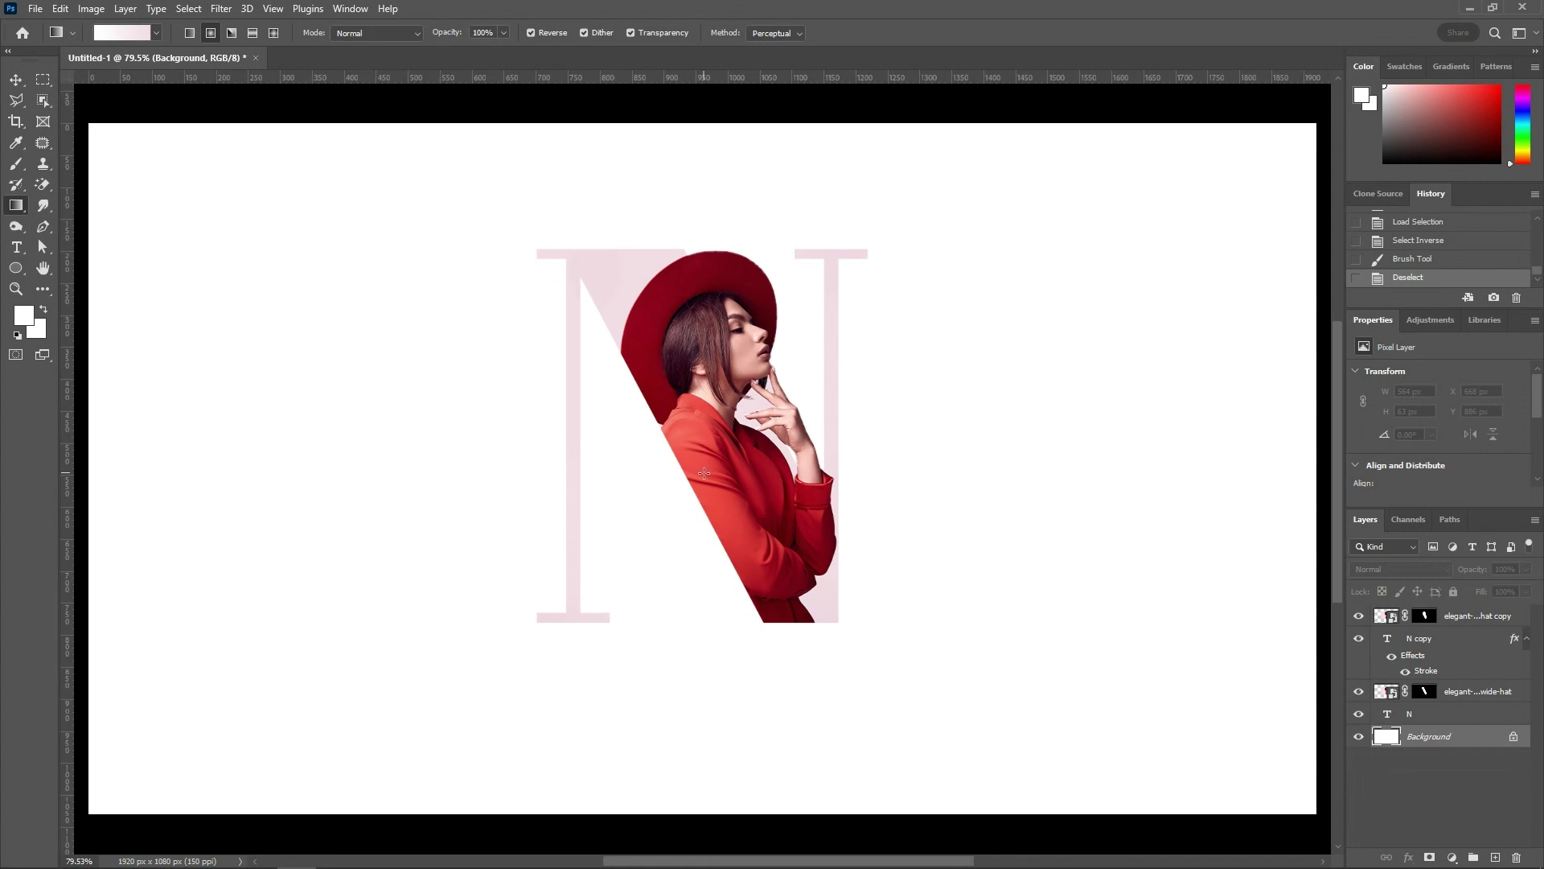
# Draw a radial gradient outward from the canvas centre on the Background.
pyautogui.moveTo(704, 473); pyautogui.dragTo(1205, 477)
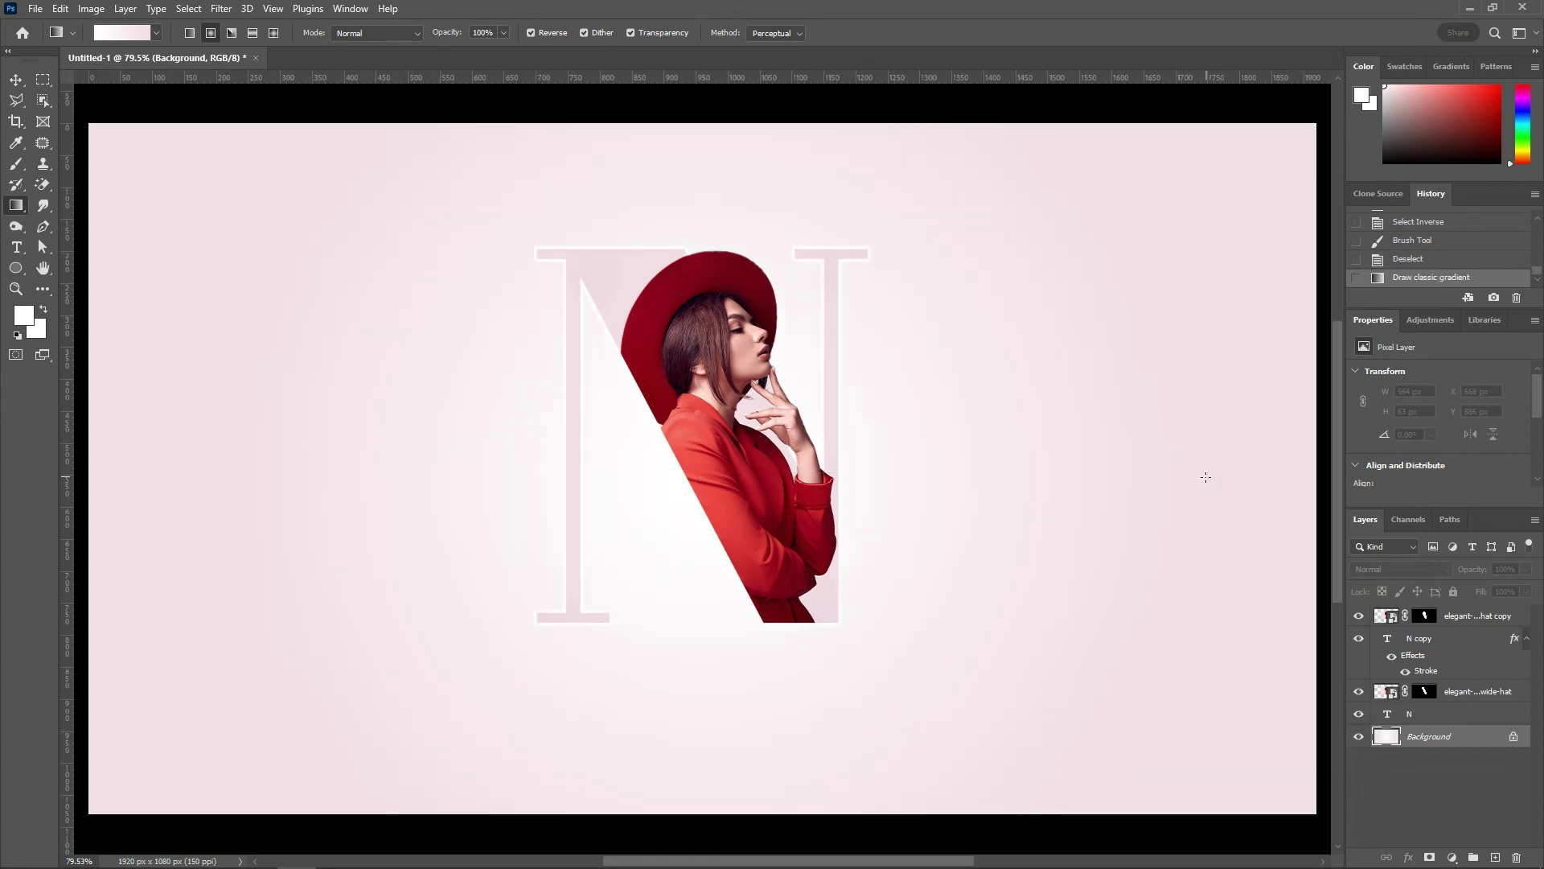
pyautogui.moveTo(697, 474); pyautogui.dragTo(1062, 493)
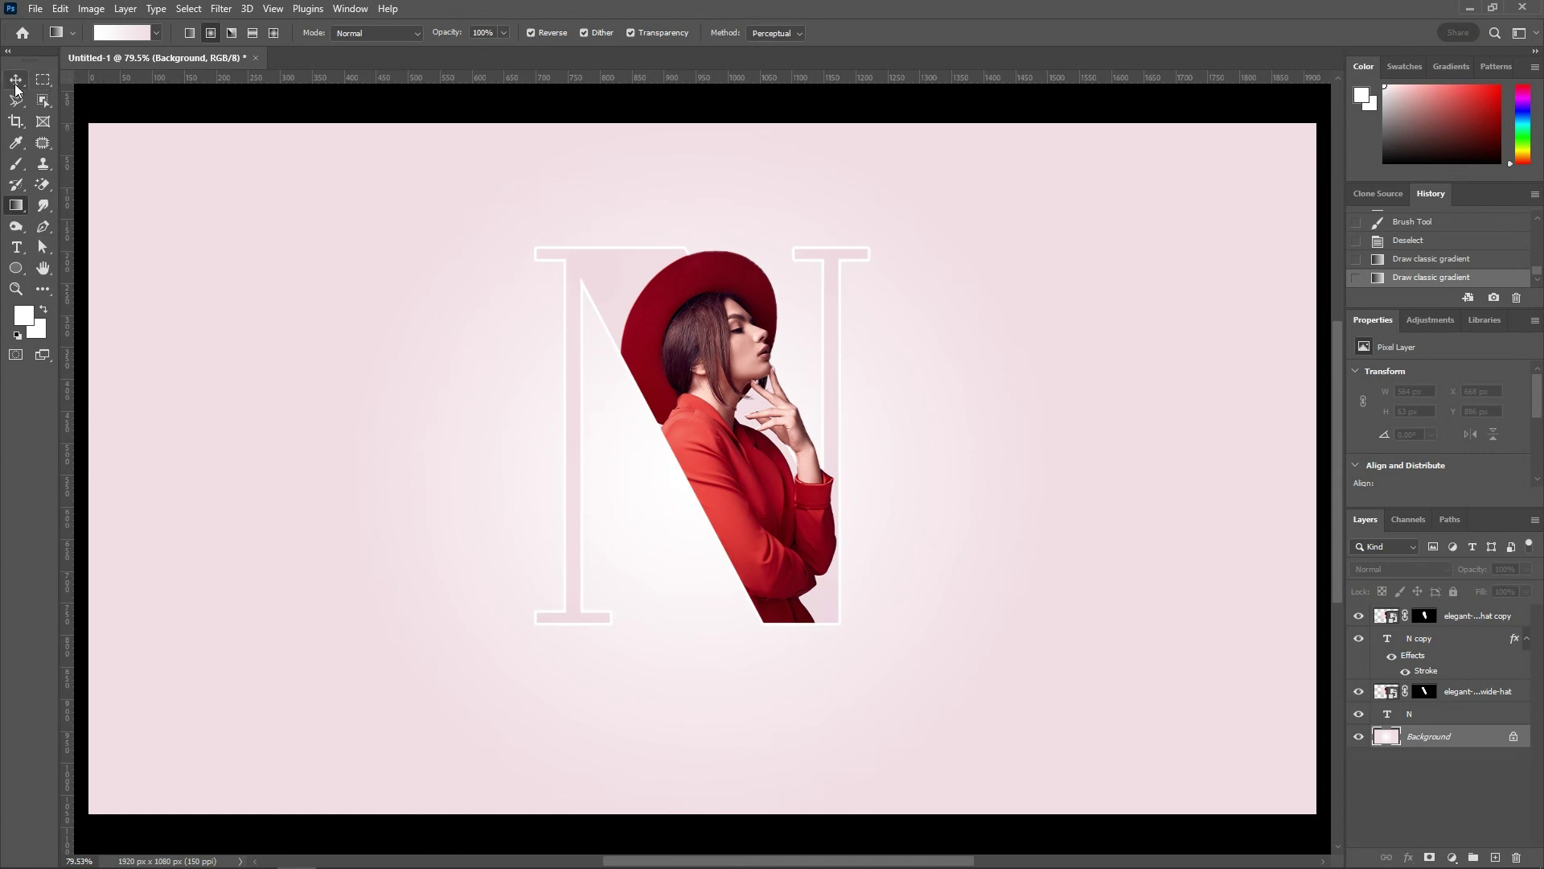
pyautogui.click(17, 80)
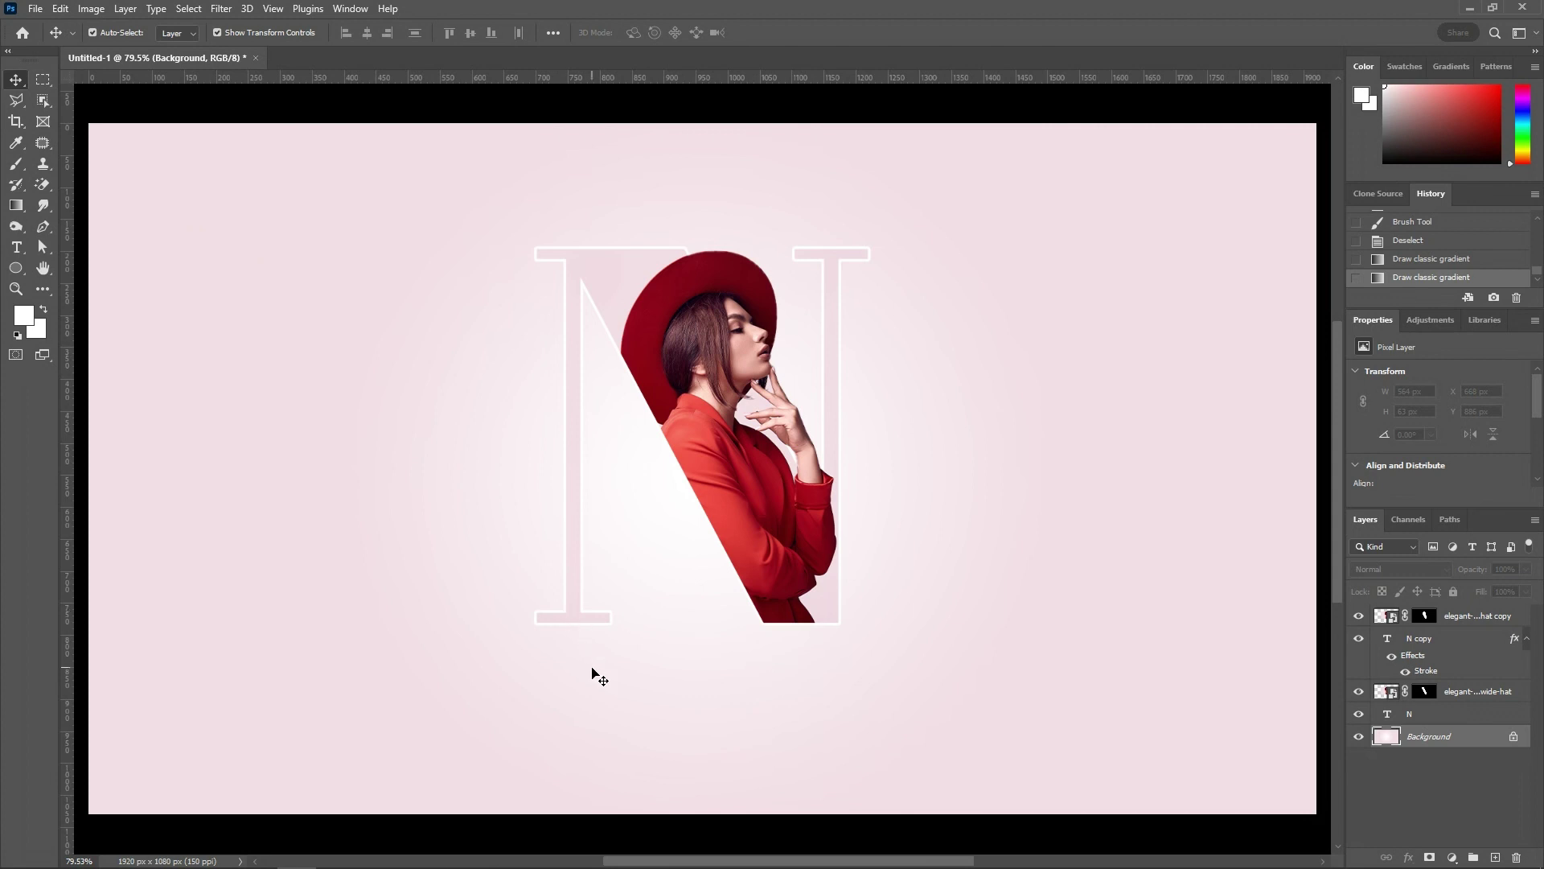
# Draw a thin flat black ellipse below the N and Gaussian-blur it into a soft shadow.
pyautogui.click(16, 268)
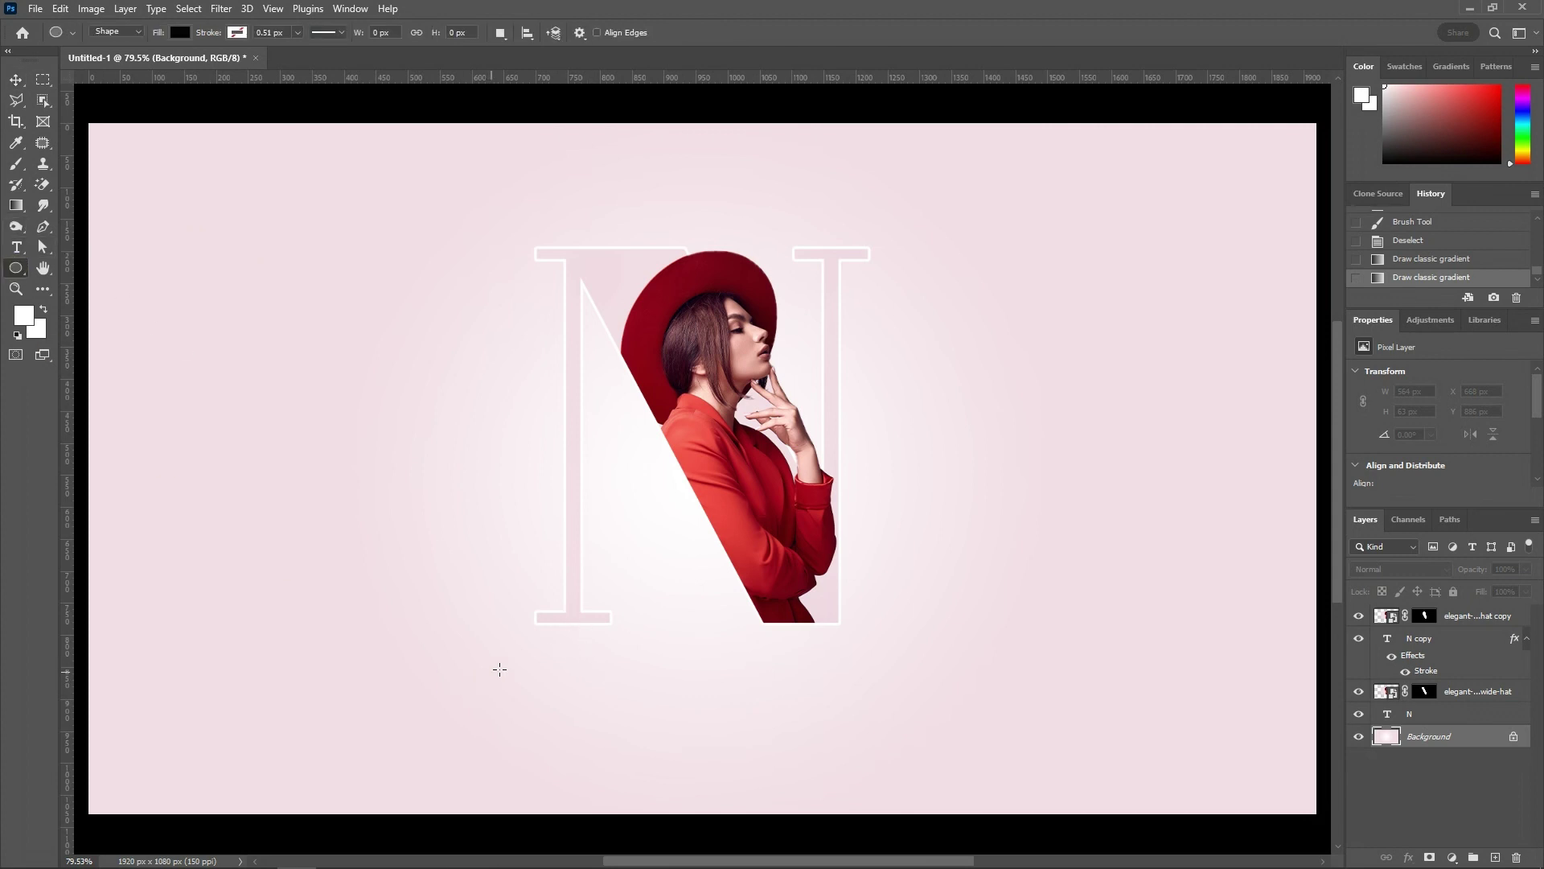
pyautogui.moveTo(527, 664); pyautogui.dragTo(850, 674)
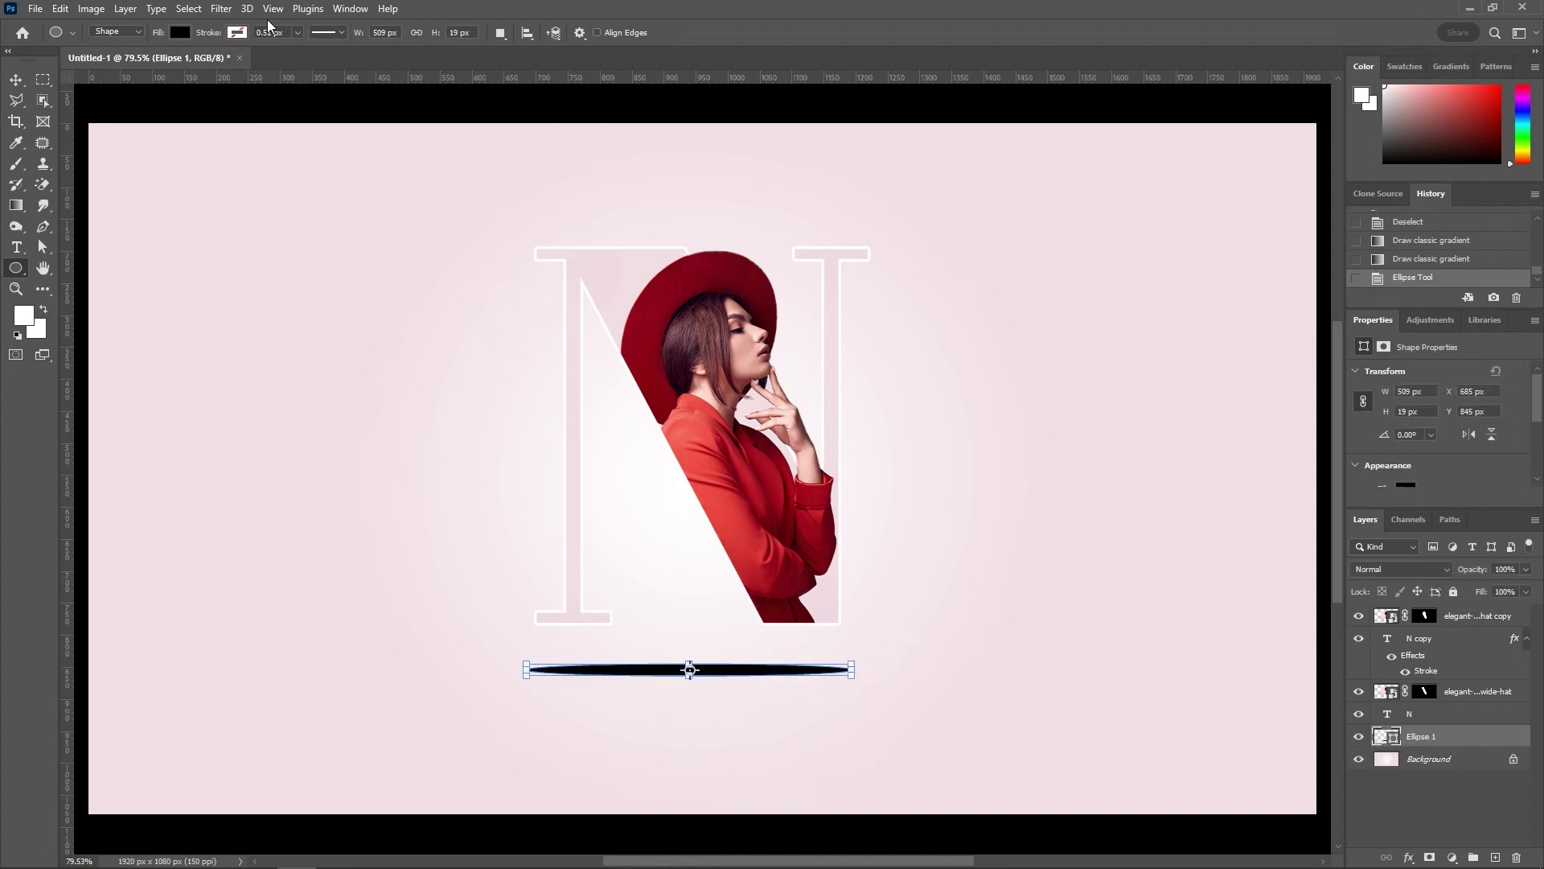
pyautogui.click(222, 10)
pyautogui.click(241, 23)
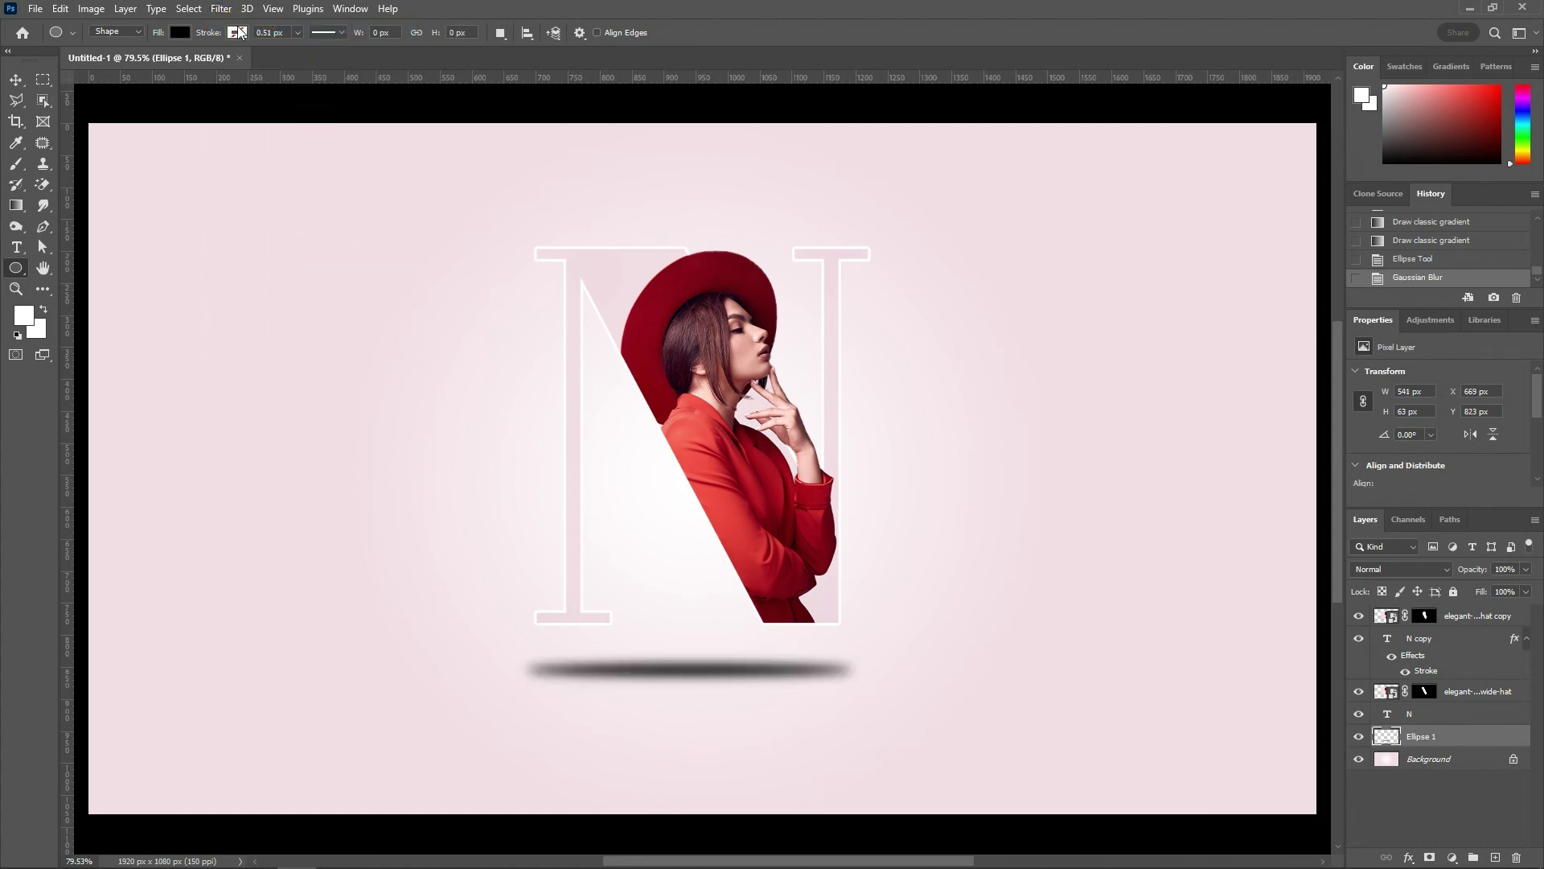
# Nudge the shadow down slightly and set its layer opacity to 60%.
pyautogui.click(17, 80)
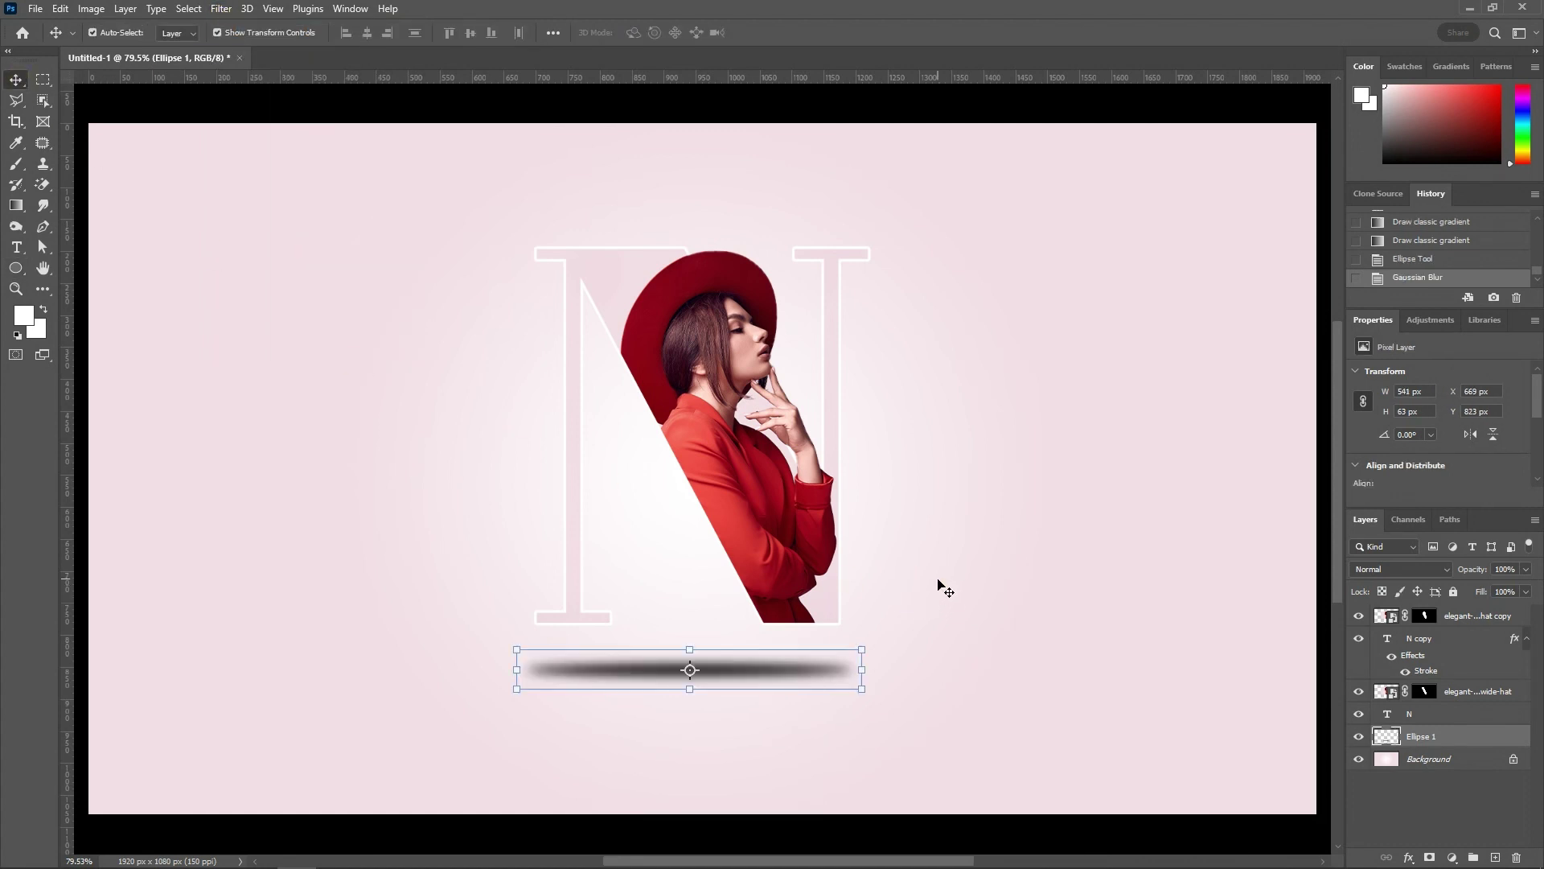
pyautogui.hotkey('shift', 'Down')
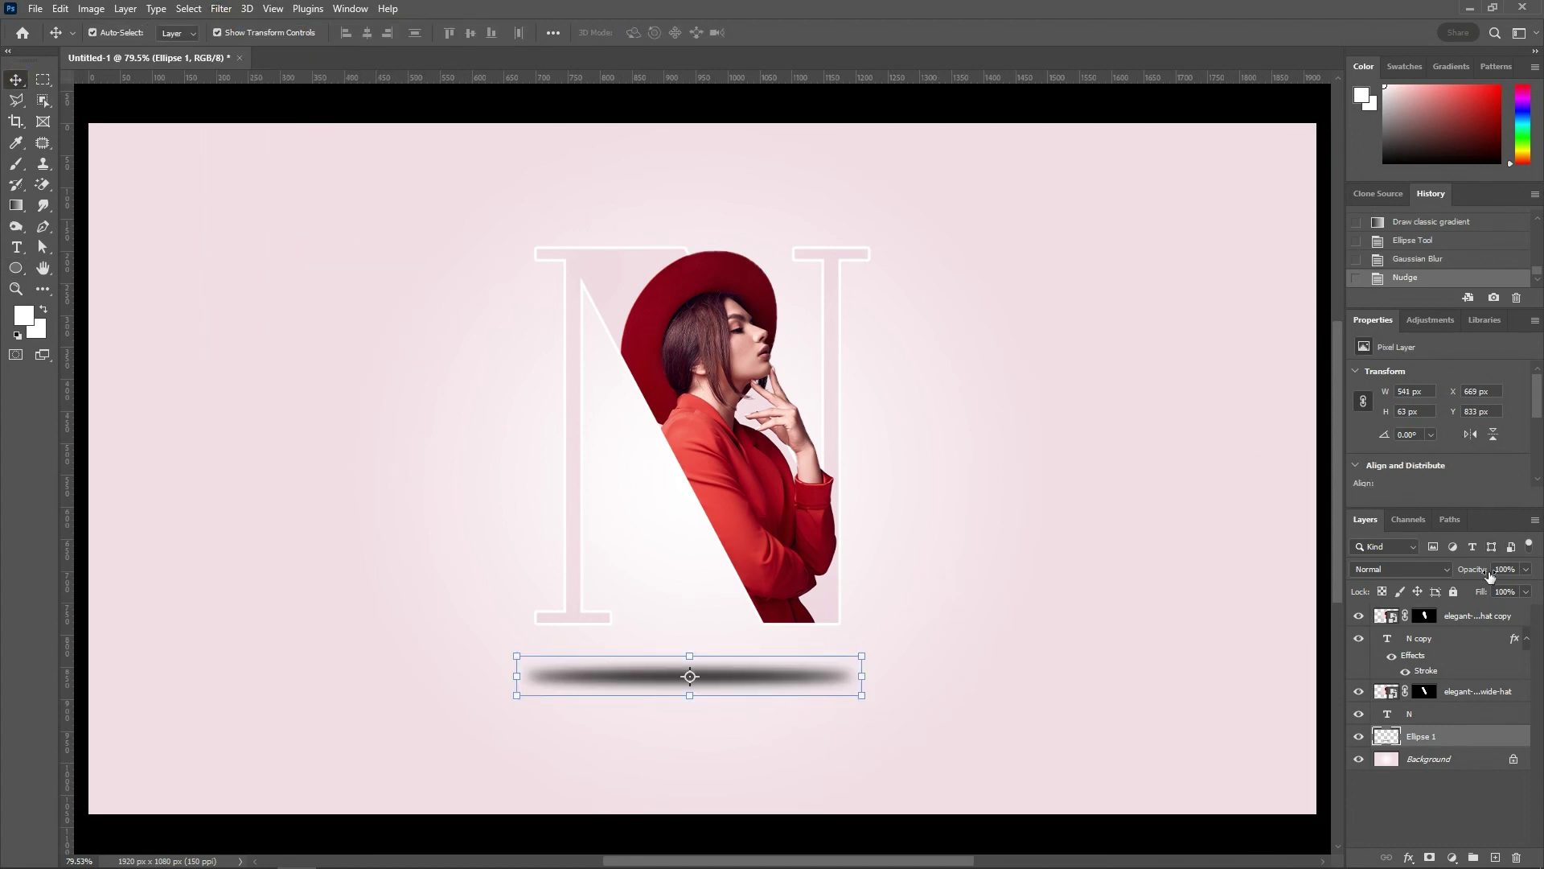
pyautogui.click(1505, 568)
pyautogui.write('60')
pyautogui.press('Return')
pyautogui.click(1515, 573)
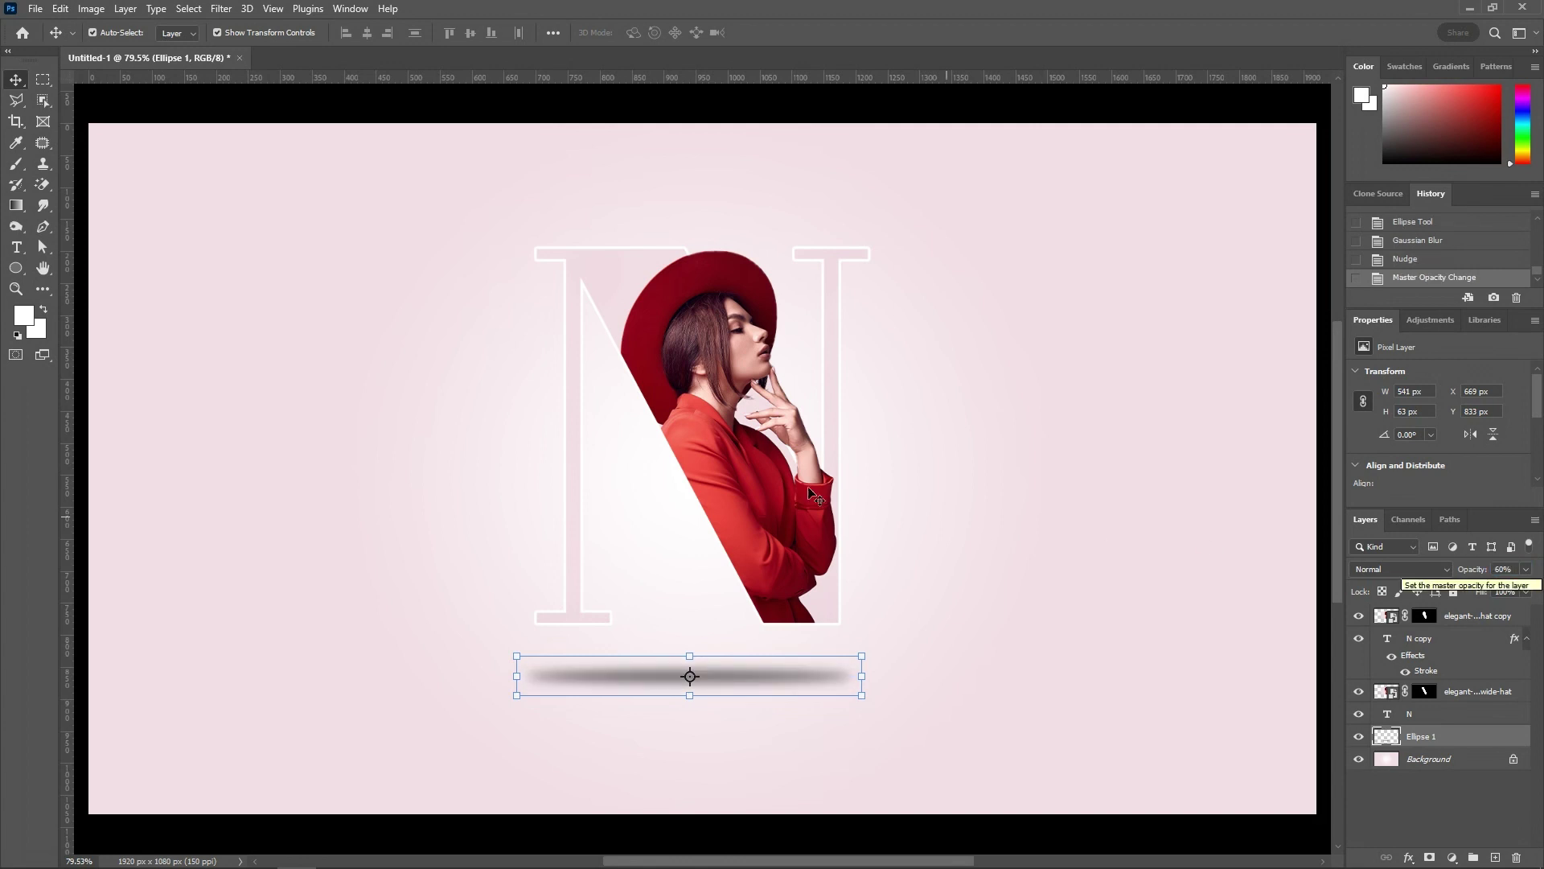
pyautogui.click(372, 320)
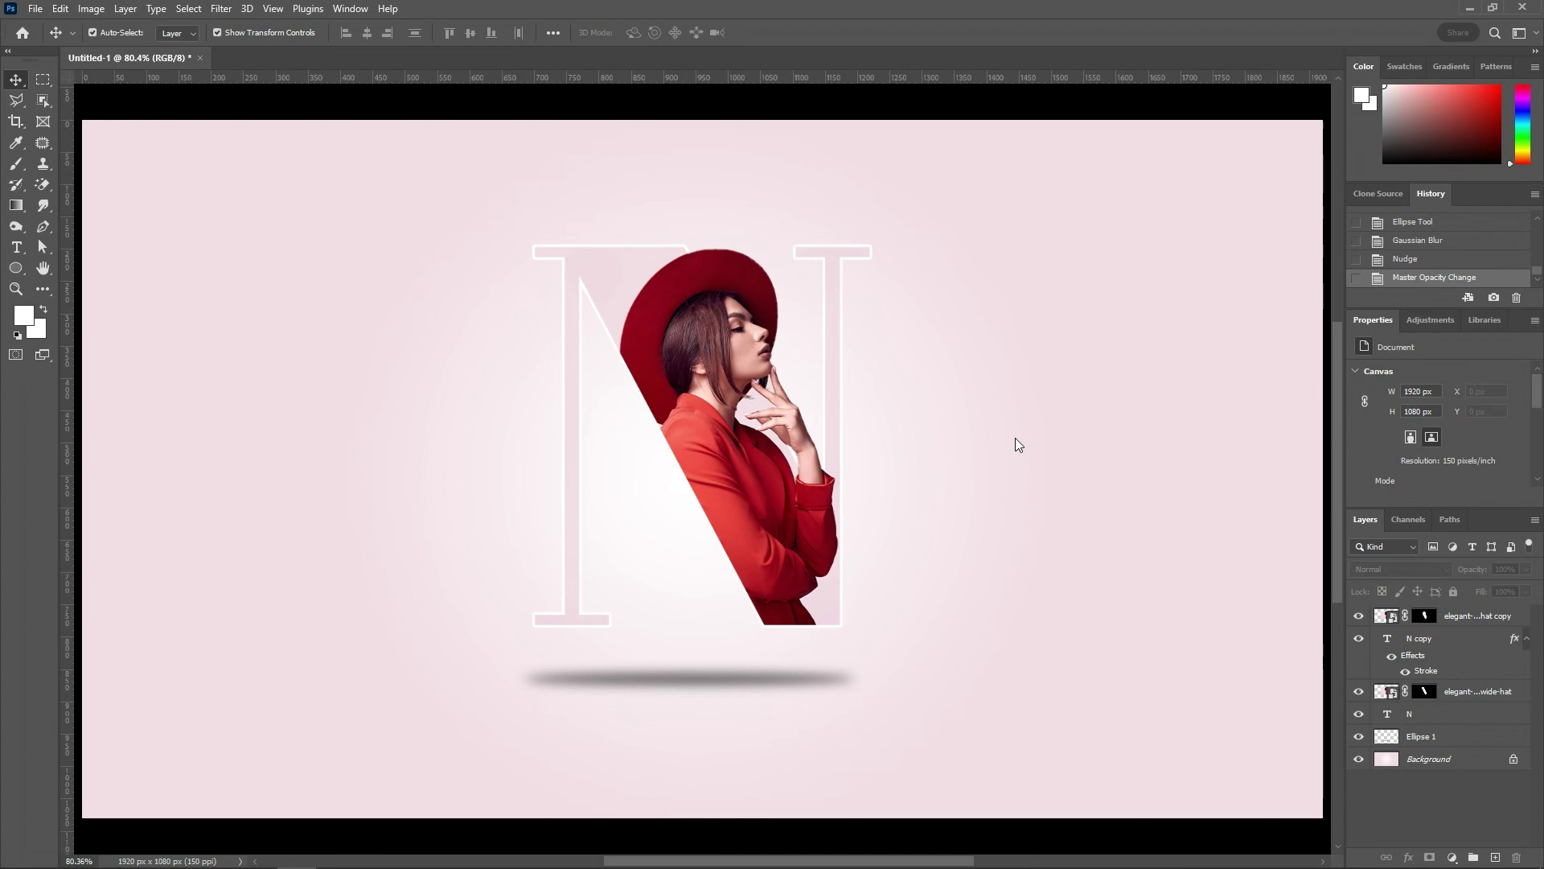
# Target the upper woman layer's mask, zoom in on her face and hand, and pick a small brush.
pyautogui.moveTo(1439, 508); pyautogui.dragTo(1440, 540)
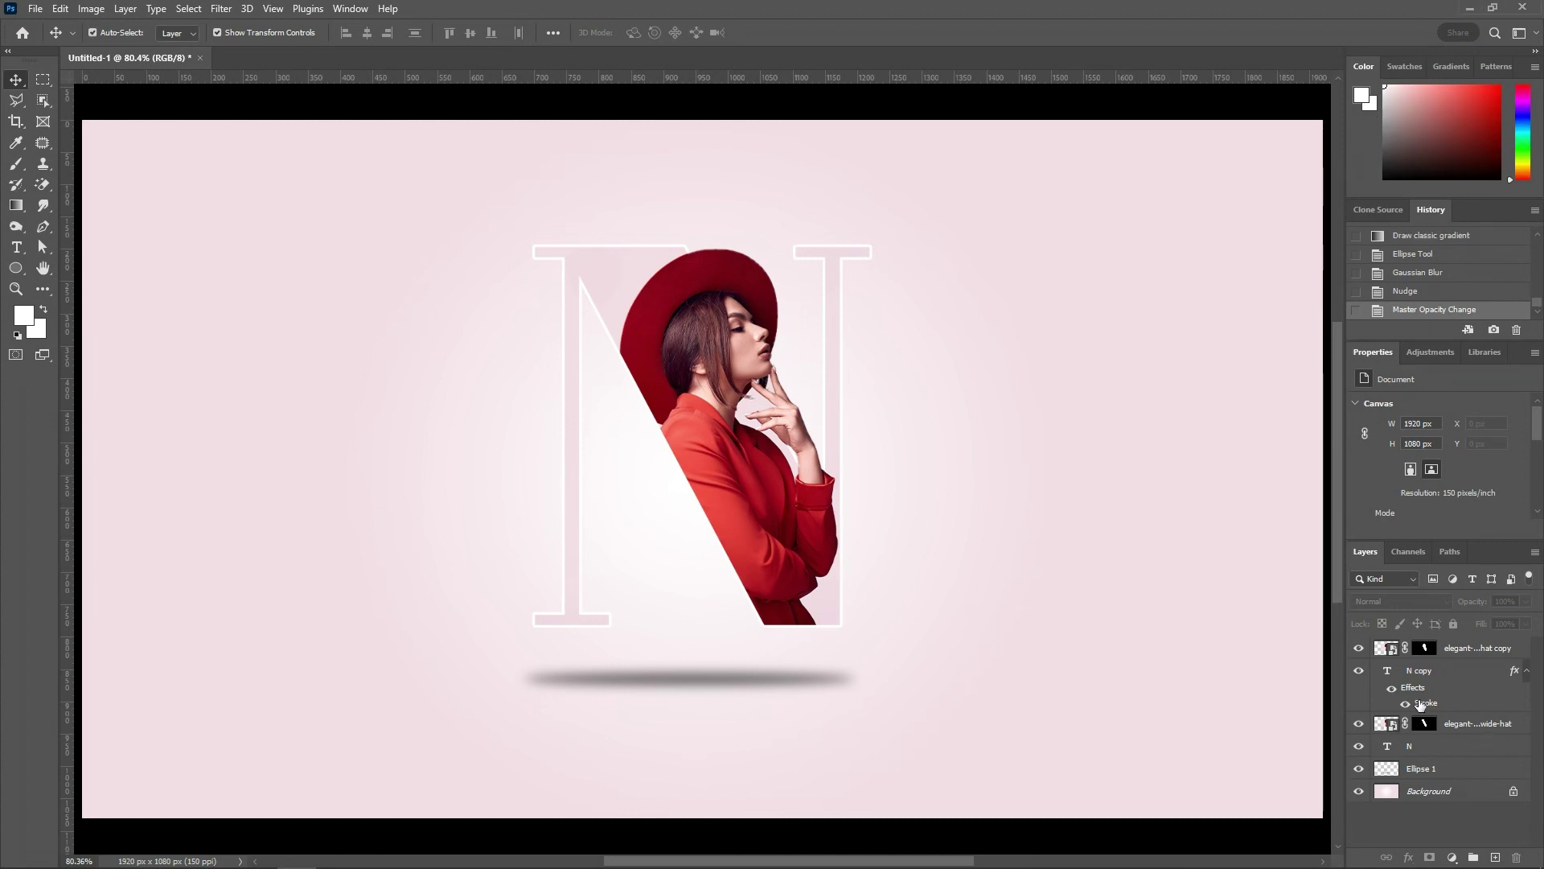
pyautogui.click(1424, 648)
pyautogui.scroll(3, 804, 362)
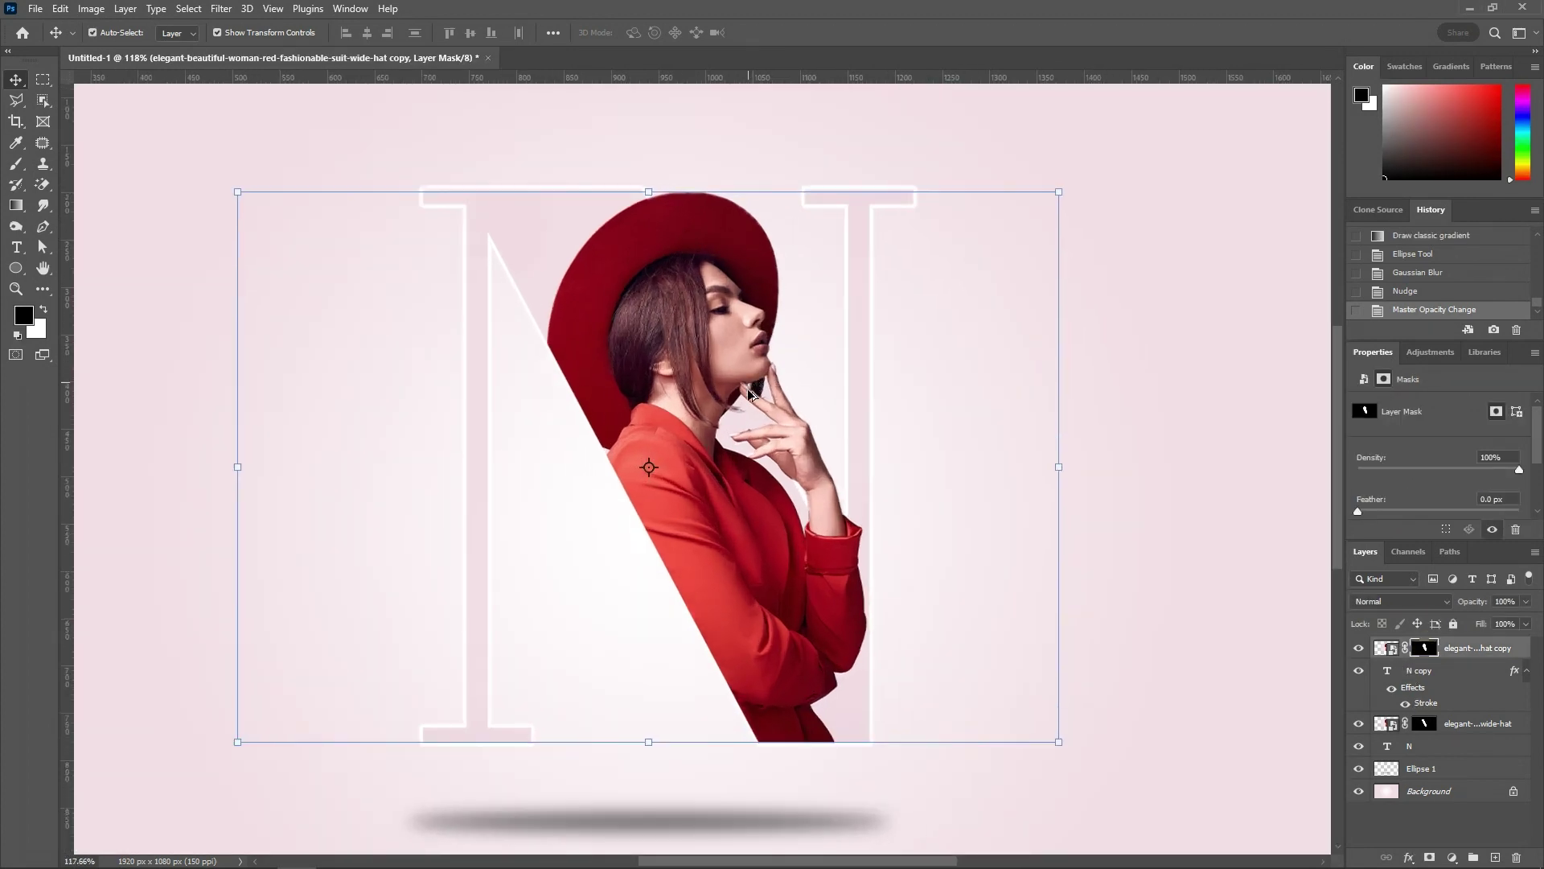
pyautogui.scroll(3, 748, 392)
pyautogui.scroll(1, 924, 475)
pyautogui.moveTo(1089, 545); pyautogui.dragTo(994, 463)
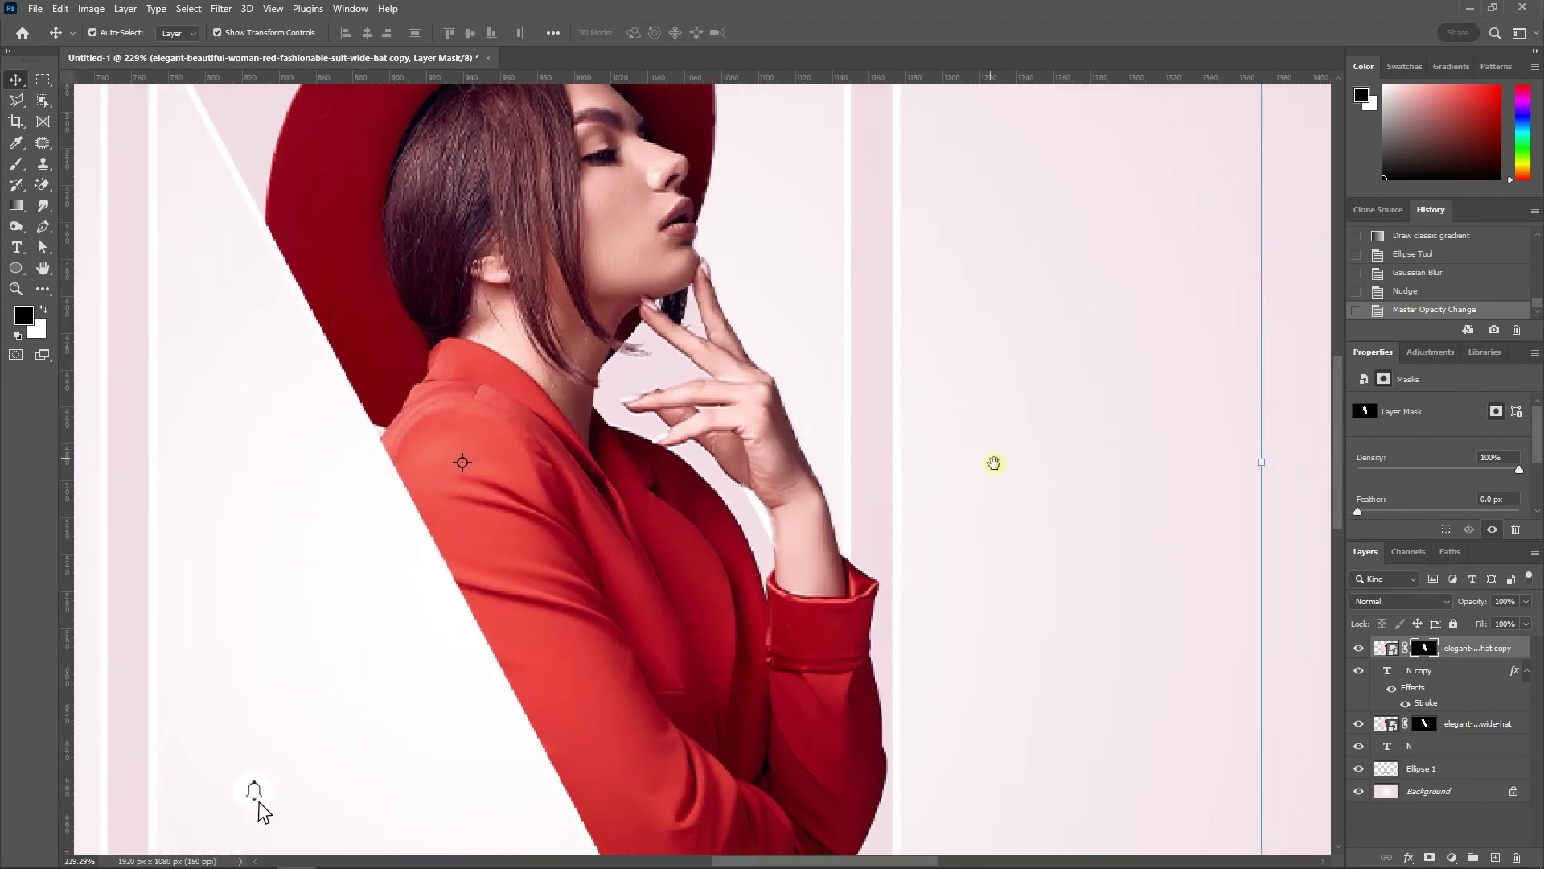
pyautogui.click(1420, 648)
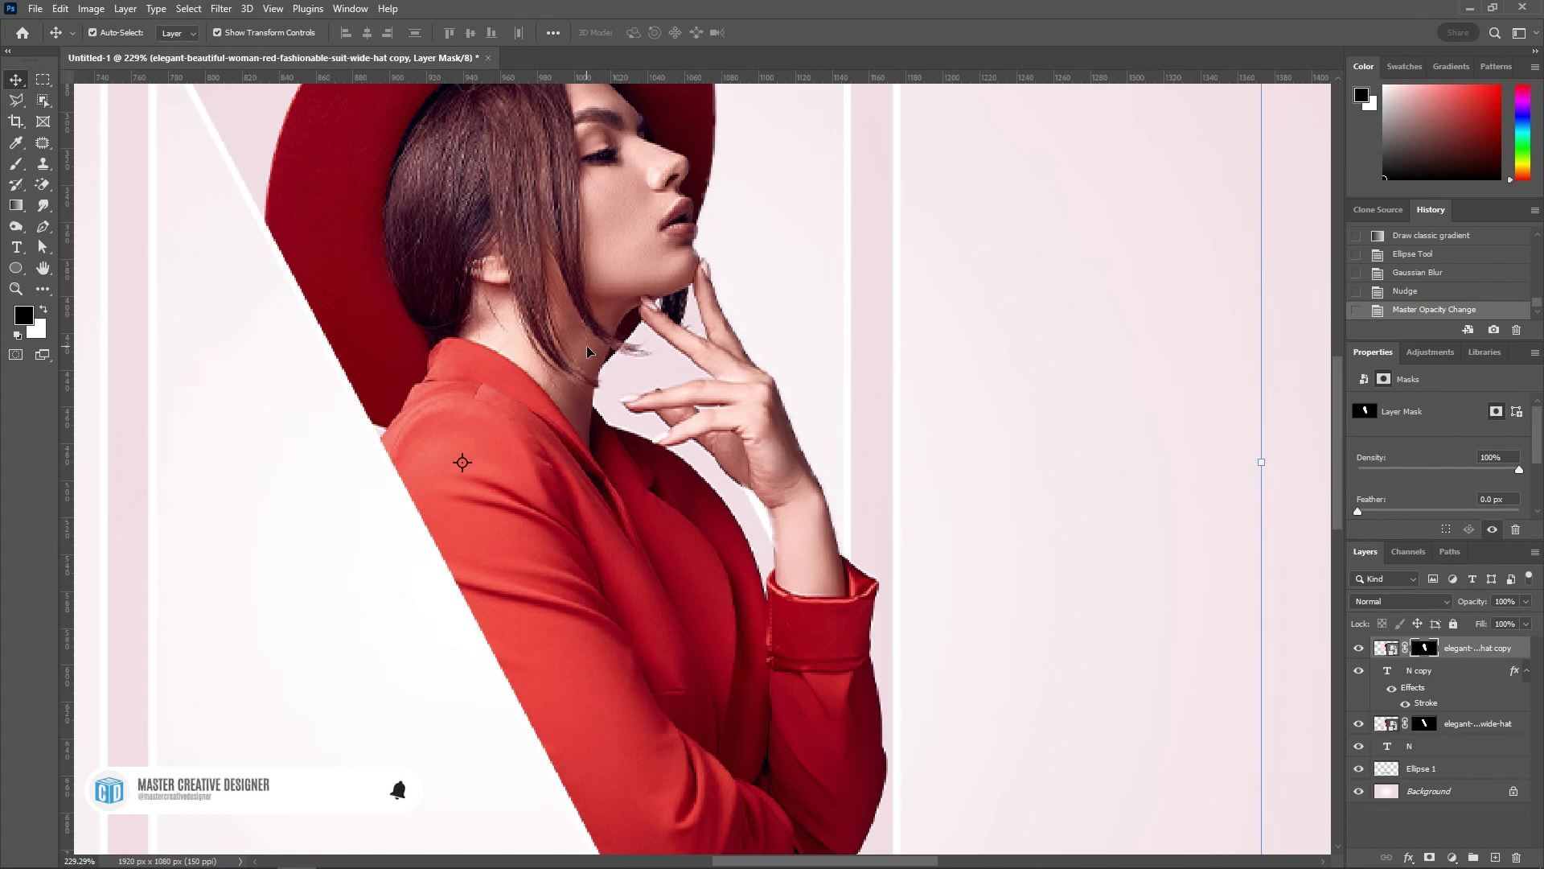
pyautogui.press('b')
pyautogui.press('[')
pyautogui.press('[')
pyautogui.press('[')
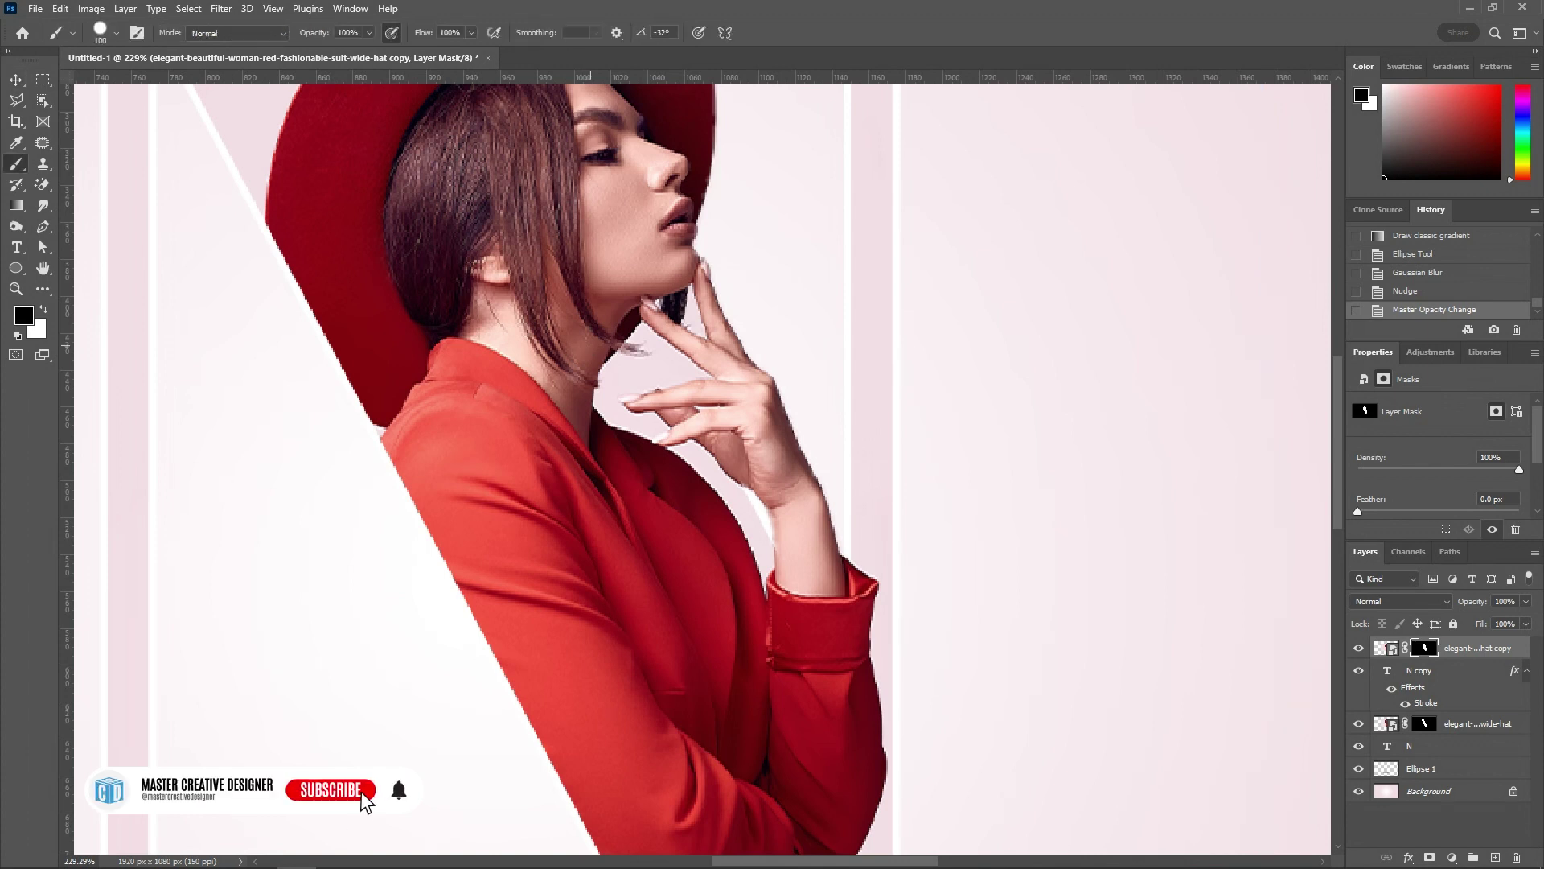
pyautogui.press('[')
pyautogui.press('[')
pyautogui.press('[')
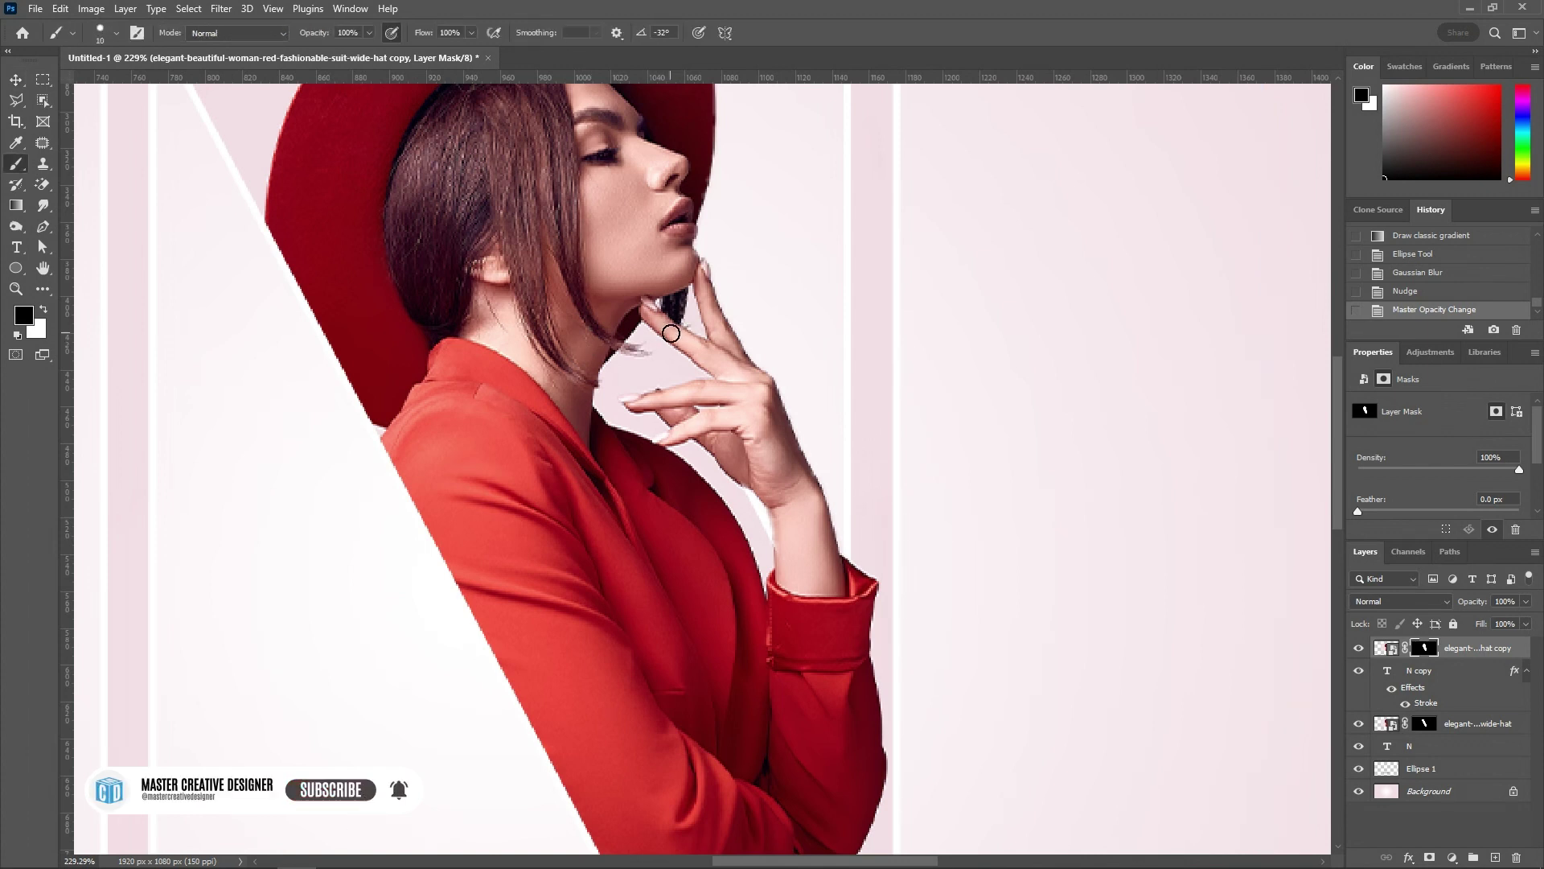
# Paint the mask along the forearm edge, chin and fingers with a fine brush.
pyautogui.scroll(2, 693, 313)
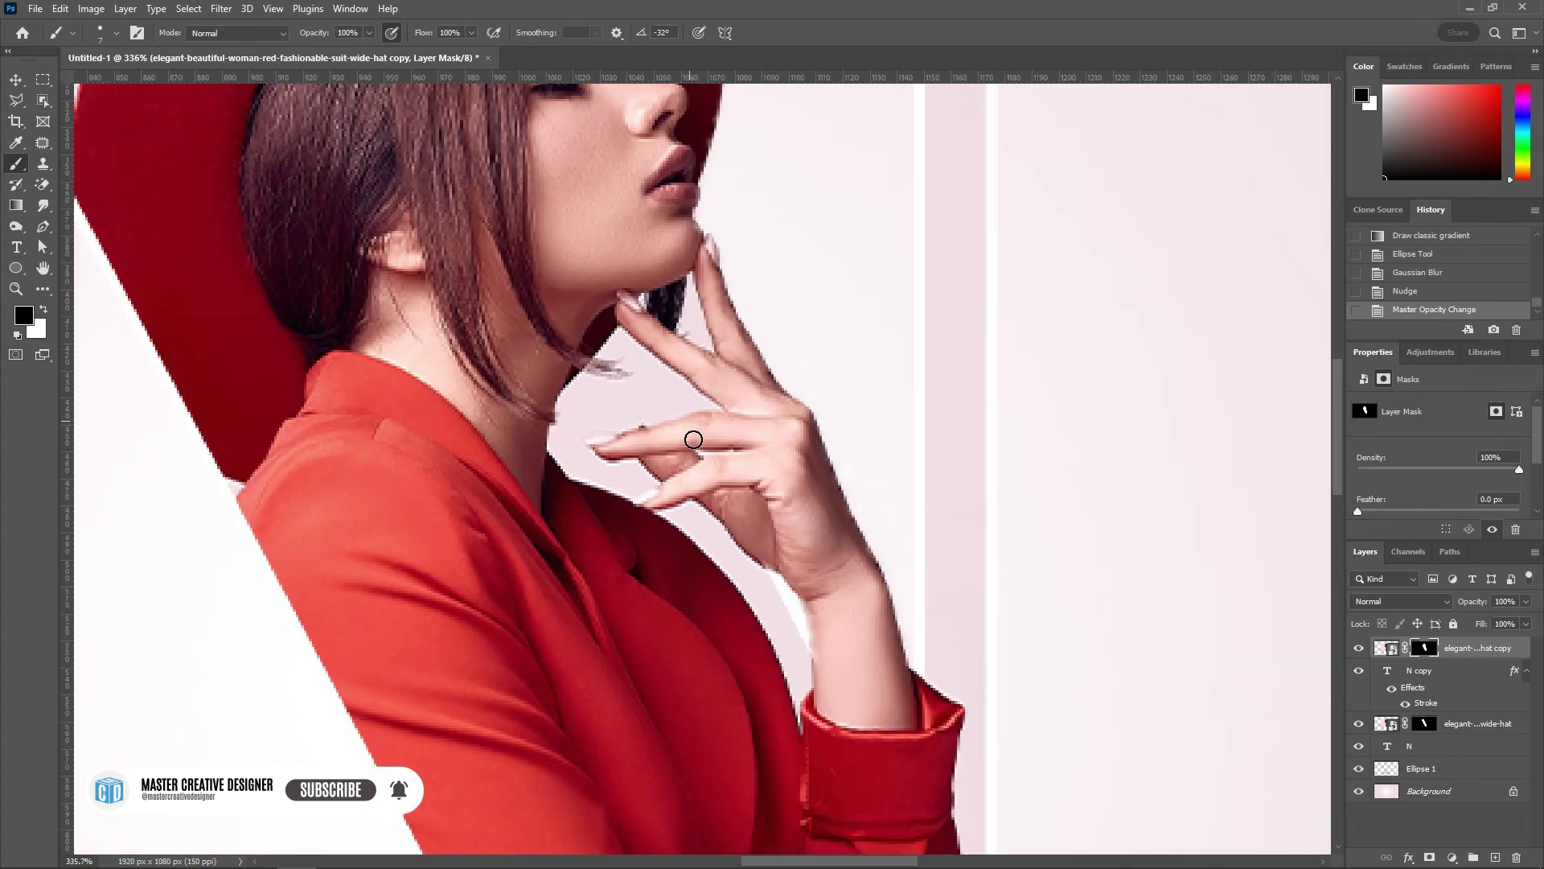
pyautogui.moveTo(773, 593); pyautogui.dragTo(788, 630)
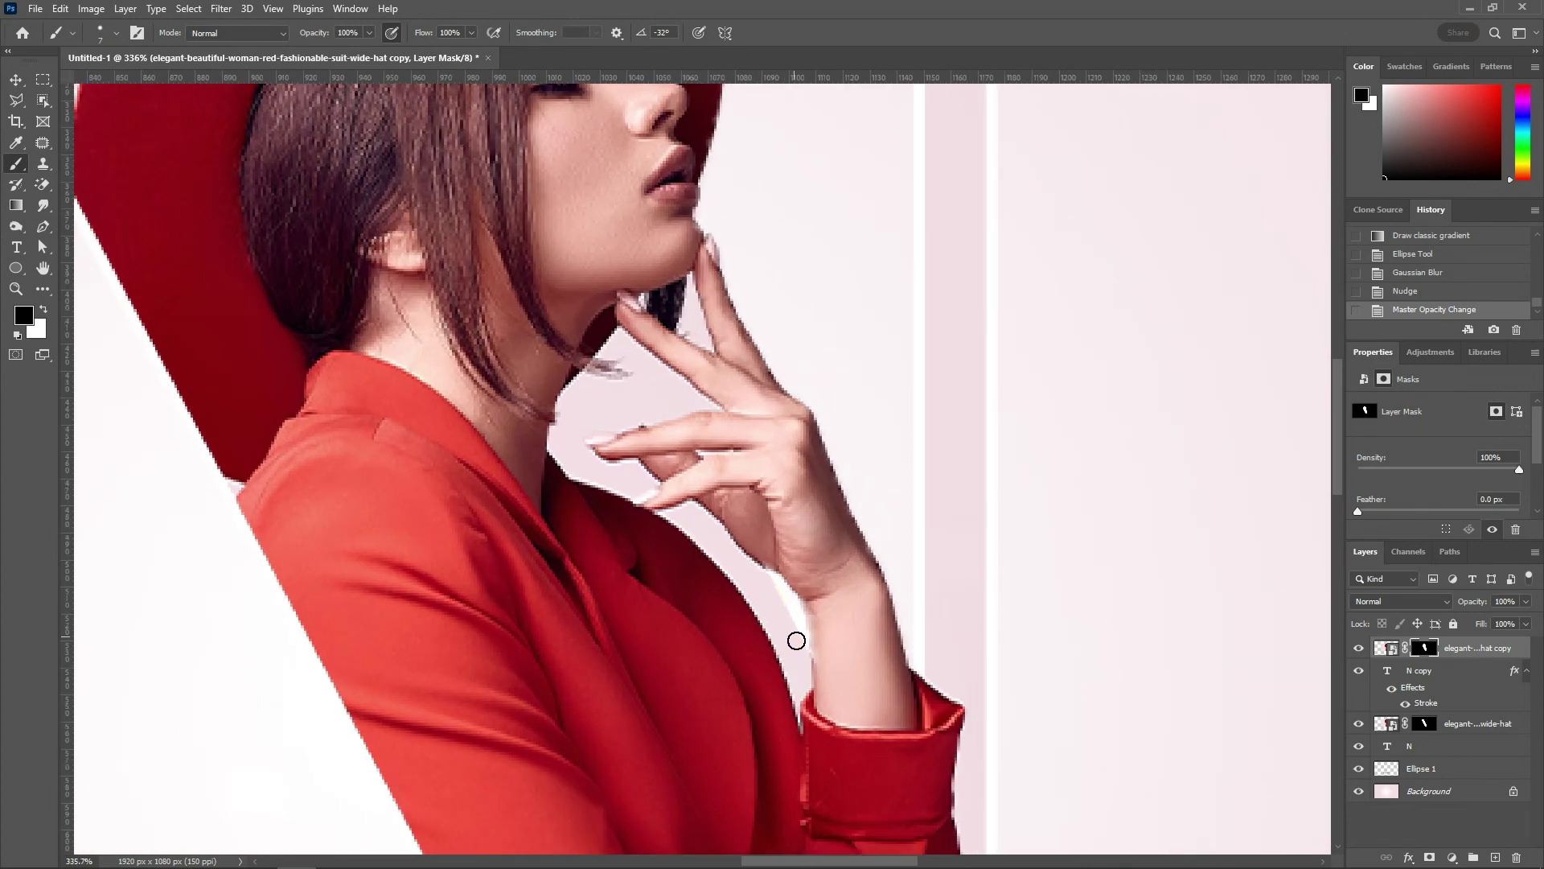
pyautogui.moveTo(673, 400)
pyautogui.mouseDown()
pyautogui.moveTo(688, 398)
pyautogui.moveTo(658, 373)
pyautogui.mouseUp()
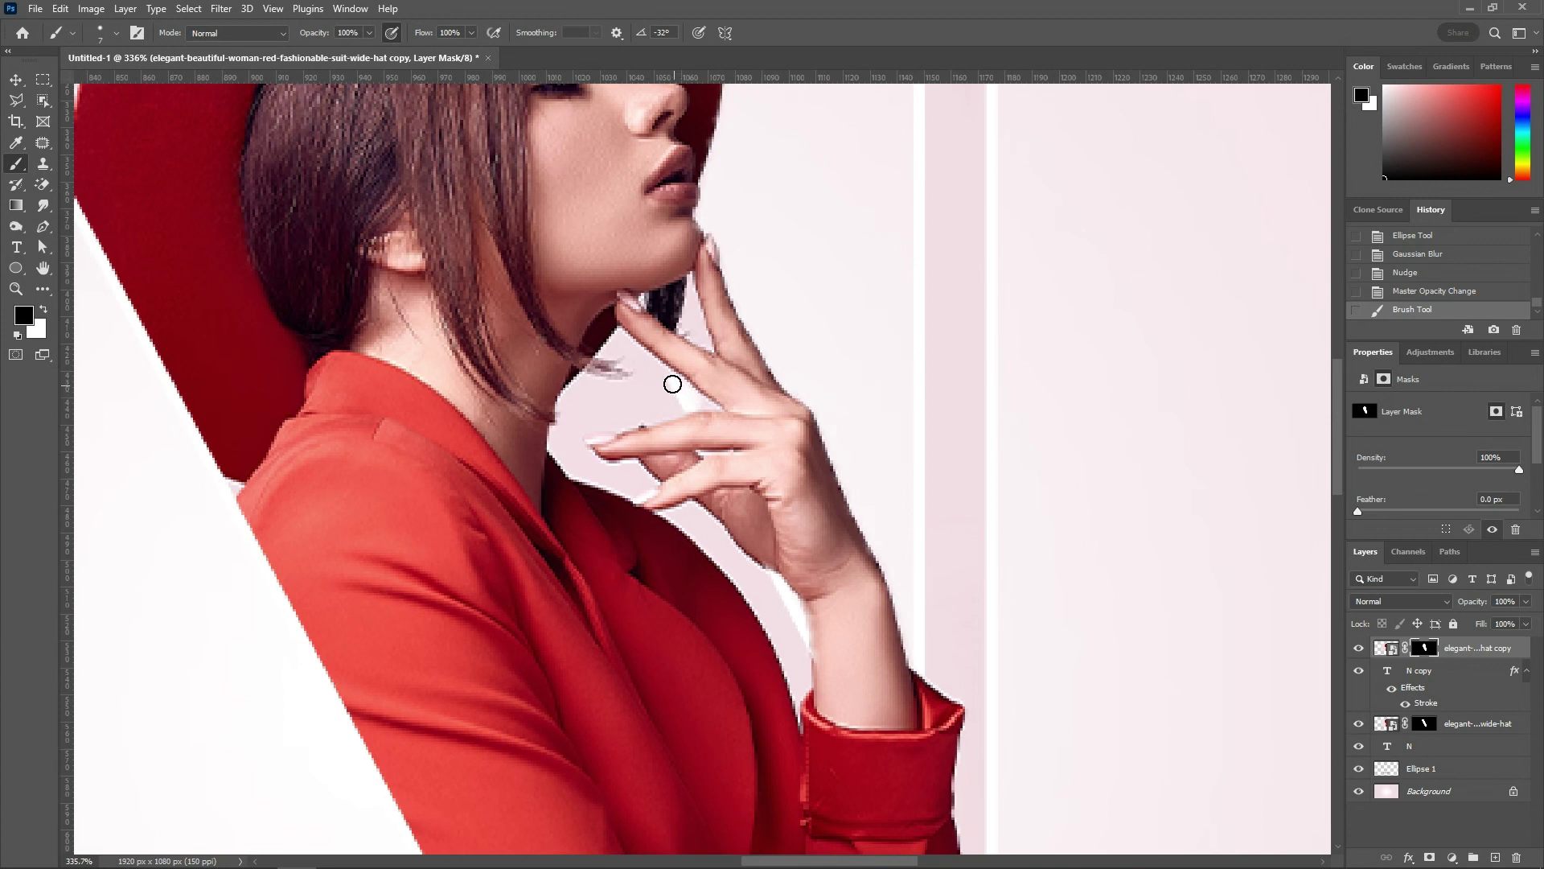
pyautogui.press('[')
pyautogui.press('[')
pyautogui.press('[')
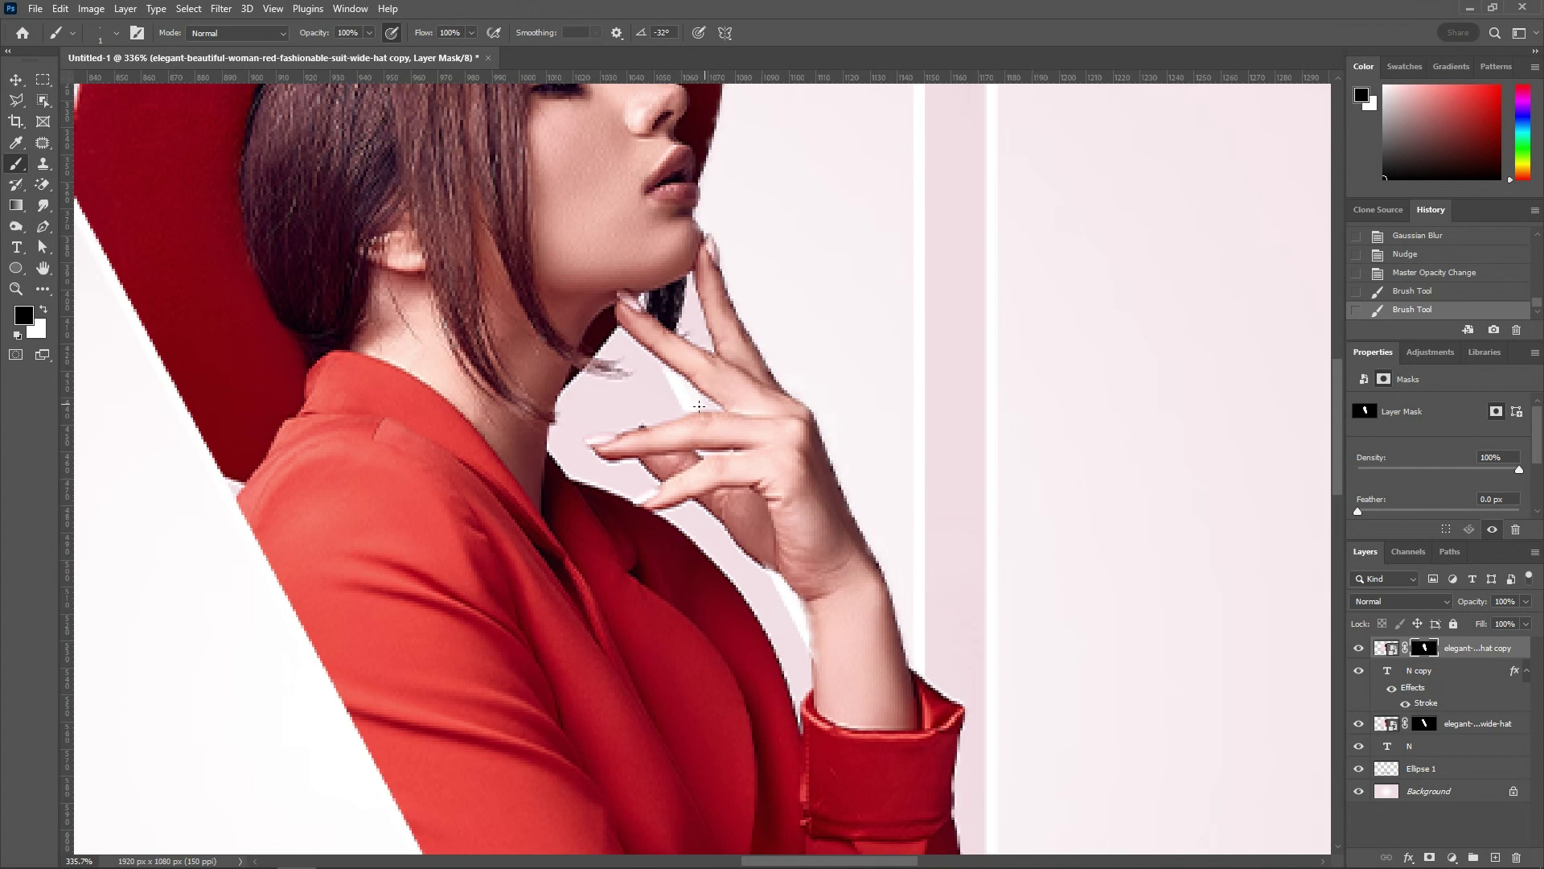
pyautogui.moveTo(699, 406); pyautogui.dragTo(701, 405)
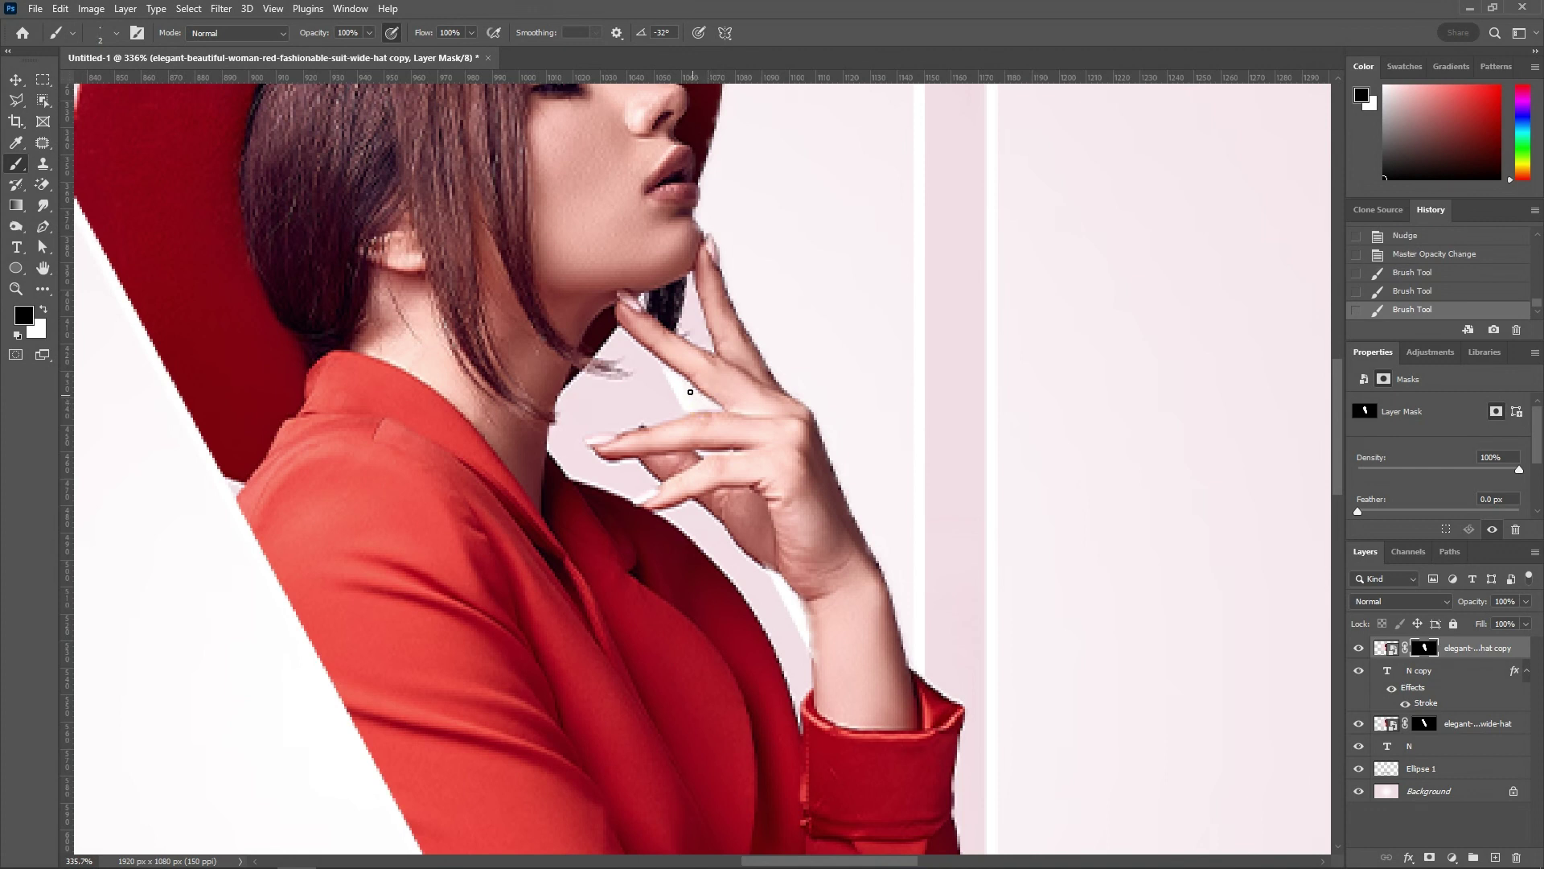
pyautogui.moveTo(677, 378); pyautogui.dragTo(686, 300)
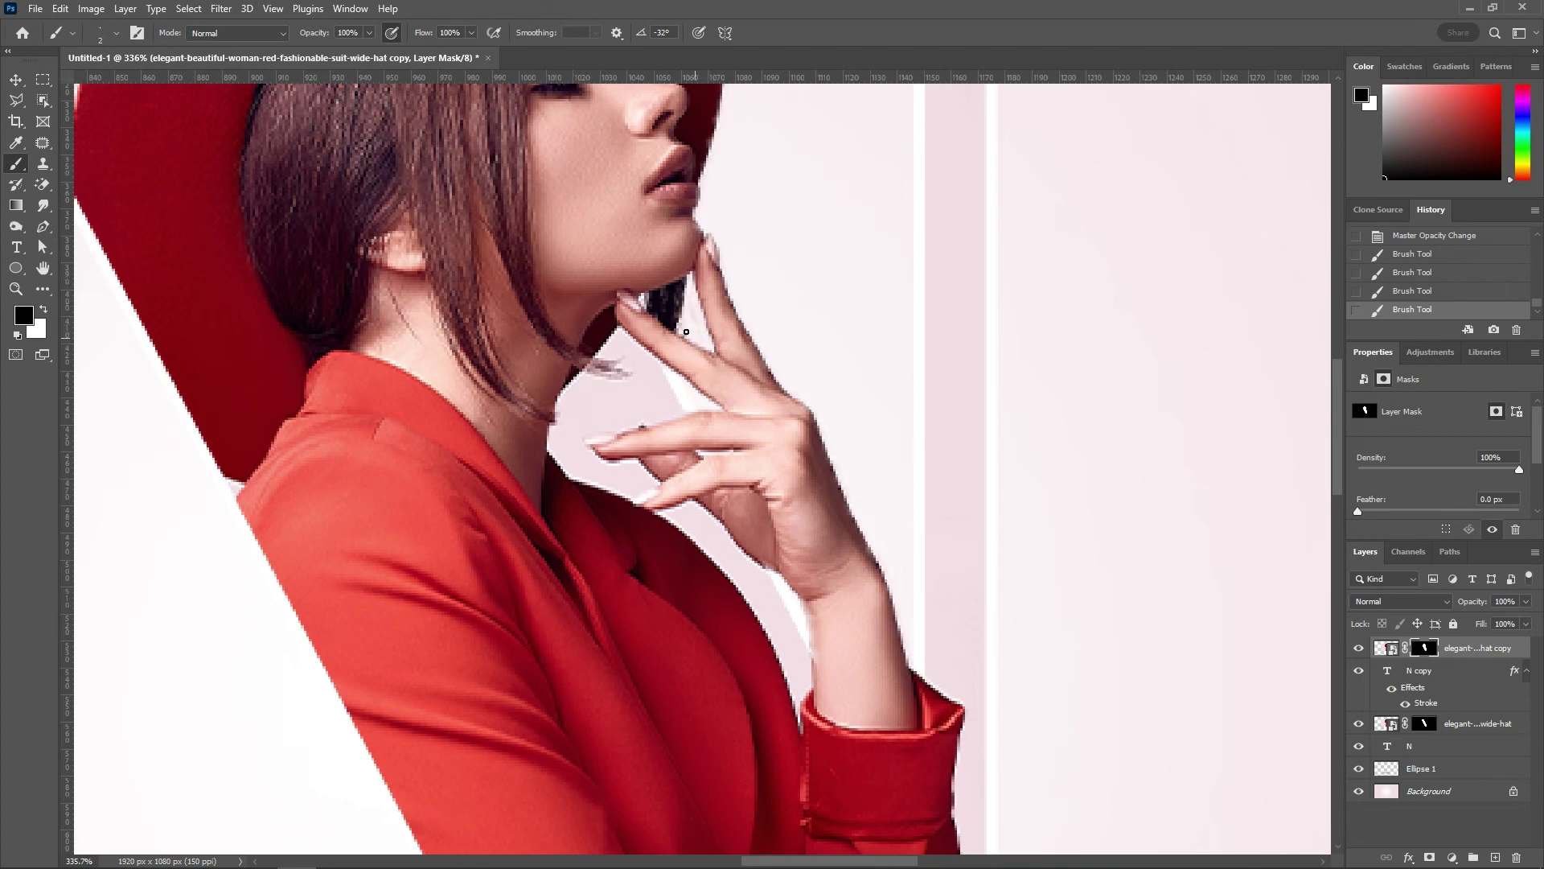
pyautogui.moveTo(683, 323); pyautogui.dragTo(683, 318)
pyautogui.keyDown('alt'); pyautogui.scroll(-3, 724, 431); pyautogui.keyUp('alt')
pyautogui.keyDown('alt'); pyautogui.scroll(-2, 740, 466); pyautogui.keyUp('alt')
pyautogui.keyDown('alt'); pyautogui.scroll(-1, 762, 505); pyautogui.keyUp('alt')
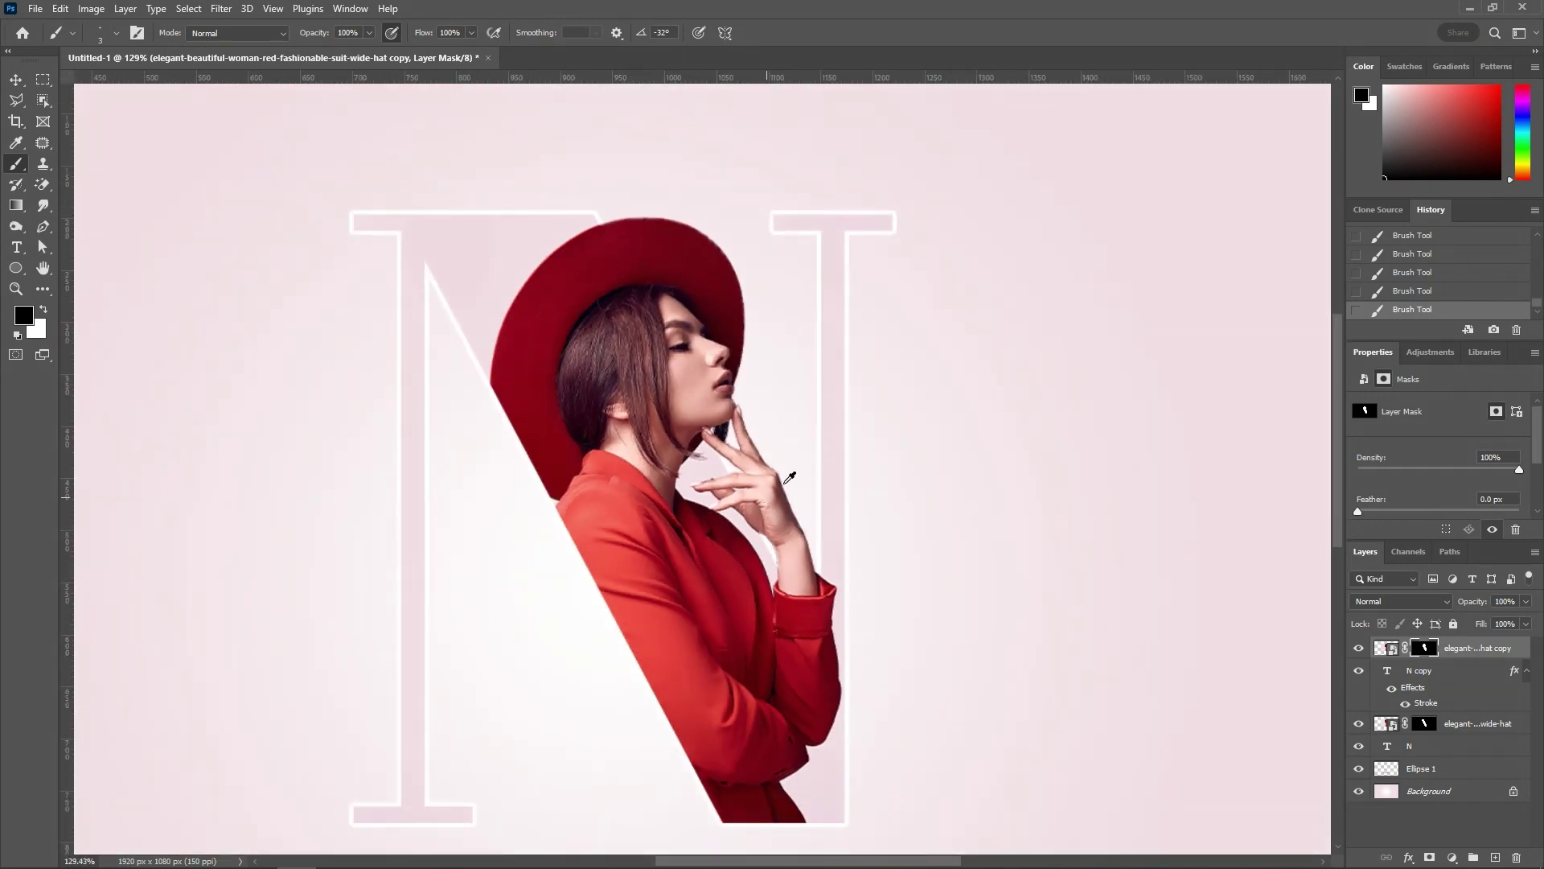
pyautogui.keyDown('alt'); pyautogui.scroll(-1, 811, 466); pyautogui.keyUp('alt')
pyautogui.press('v')
pyautogui.keyDown('alt'); pyautogui.scroll(-2, 805, 474); pyautogui.keyUp('alt')
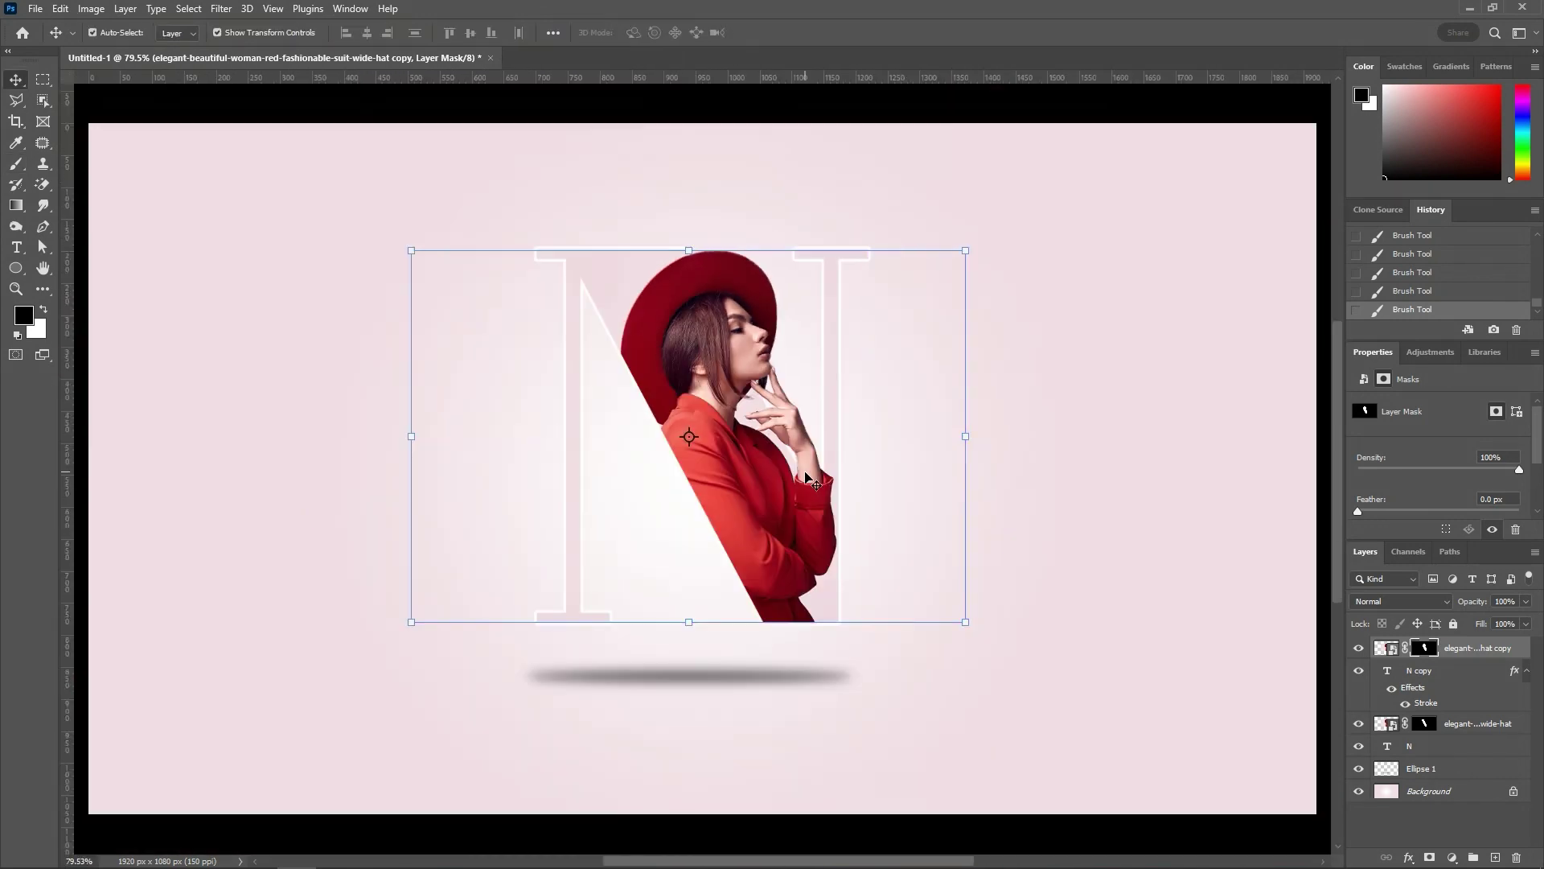